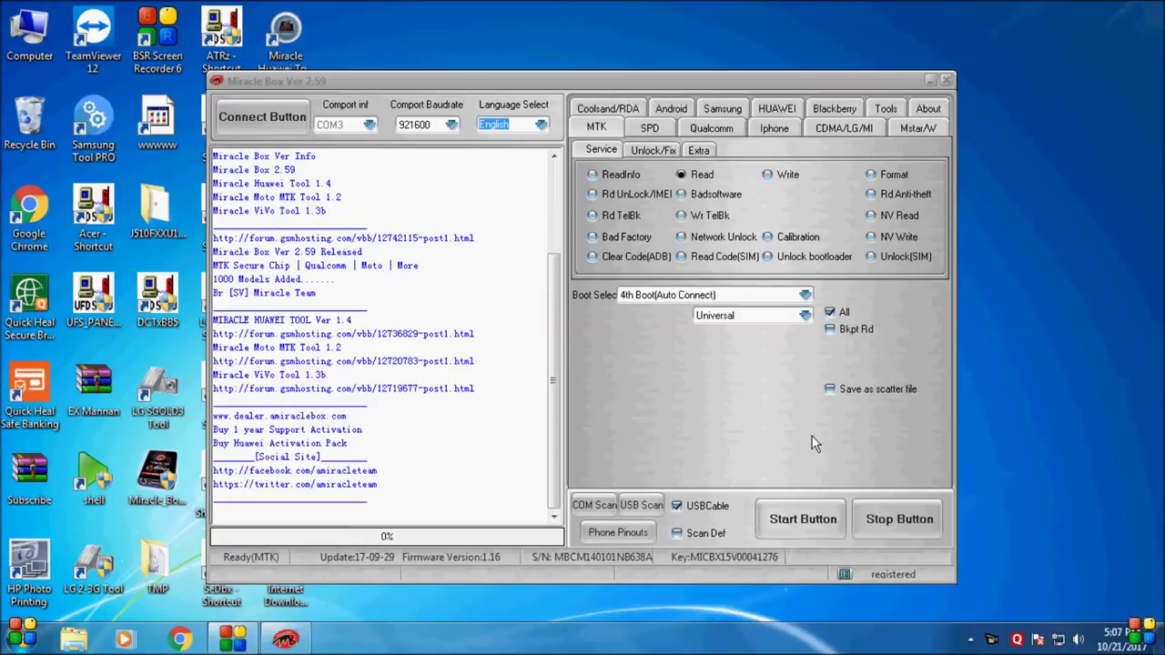
Try to run the MTK Read operation with 4th Boot(Auto Connect), and dismiss the Quick Heal browsing protection alerts.
{"action": "left_click", "coordinate": [808, 520]}
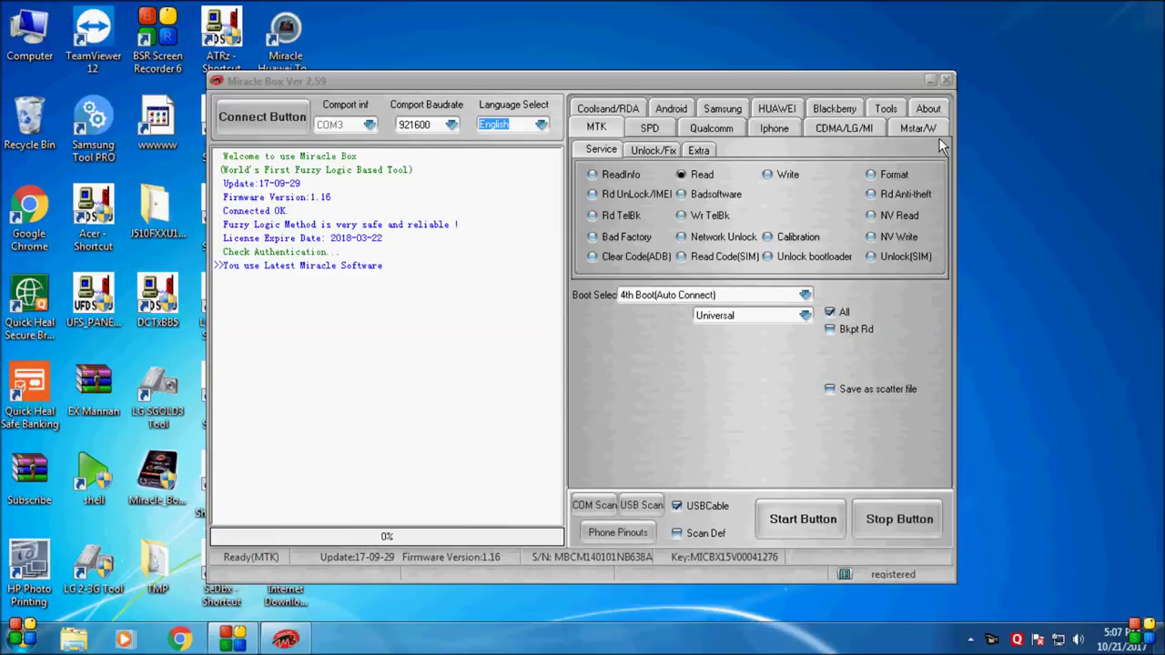
{"action": "left_click", "coordinate": [808, 520]}
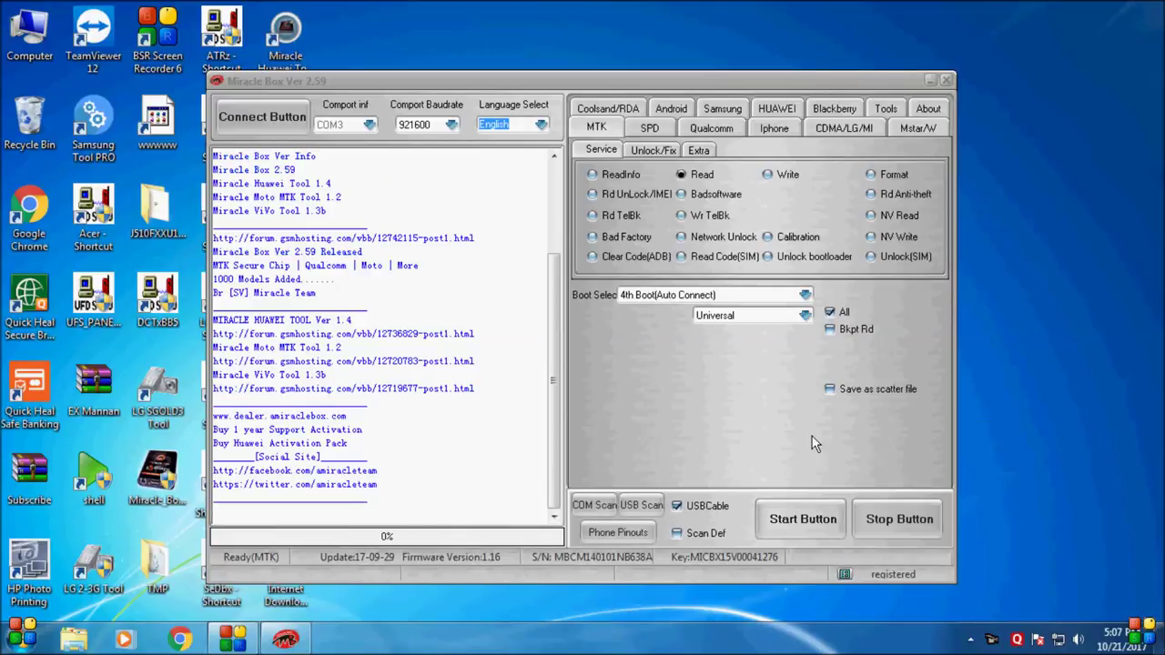
{"action": "left_click", "coordinate": [809, 520]}
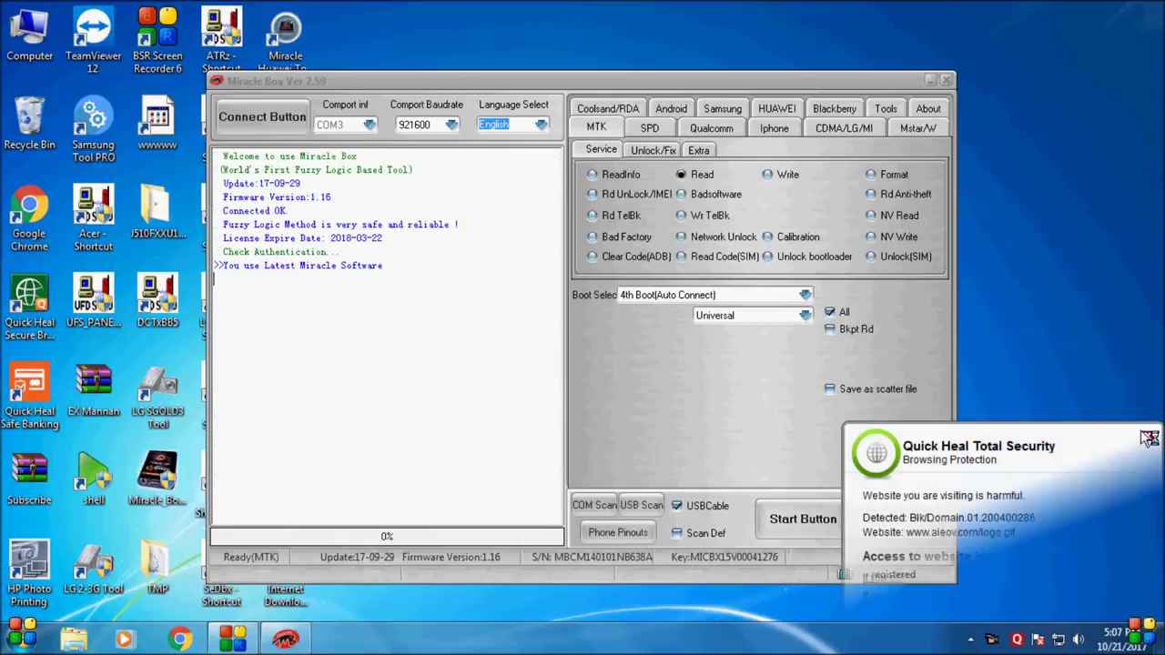
{"action": "left_click", "coordinate": [809, 519]}
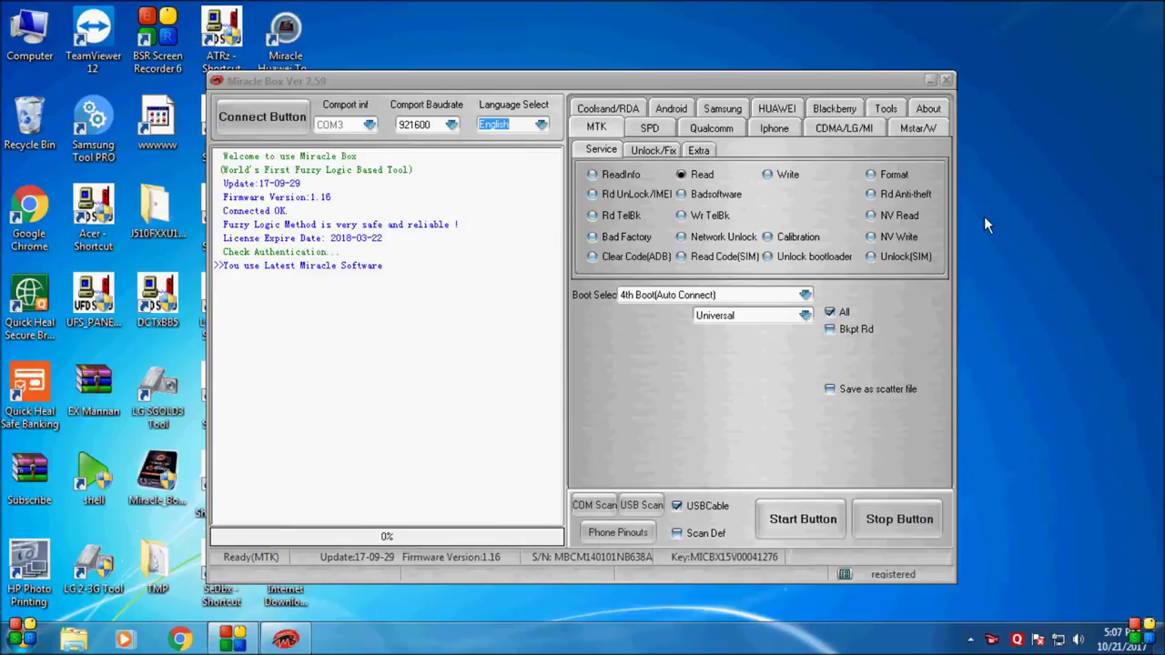
{"action": "left_click", "coordinate": [809, 519]}
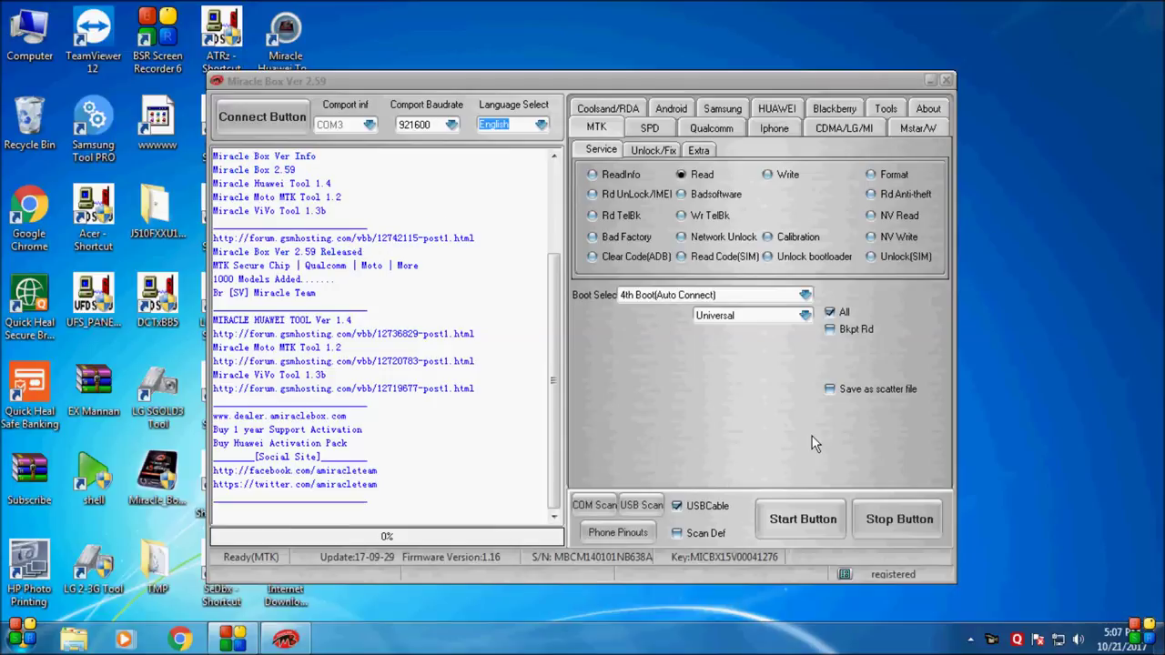
{"action": "left_click", "coordinate": [808, 520]}
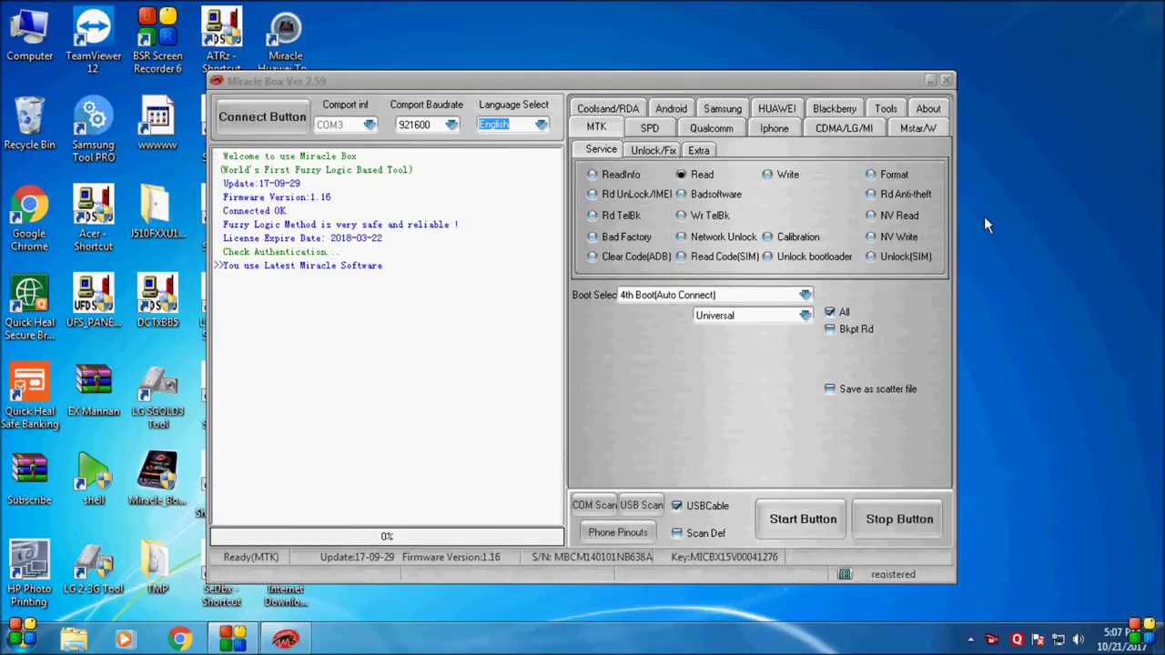
{"action": "left_click", "coordinate": [809, 519]}
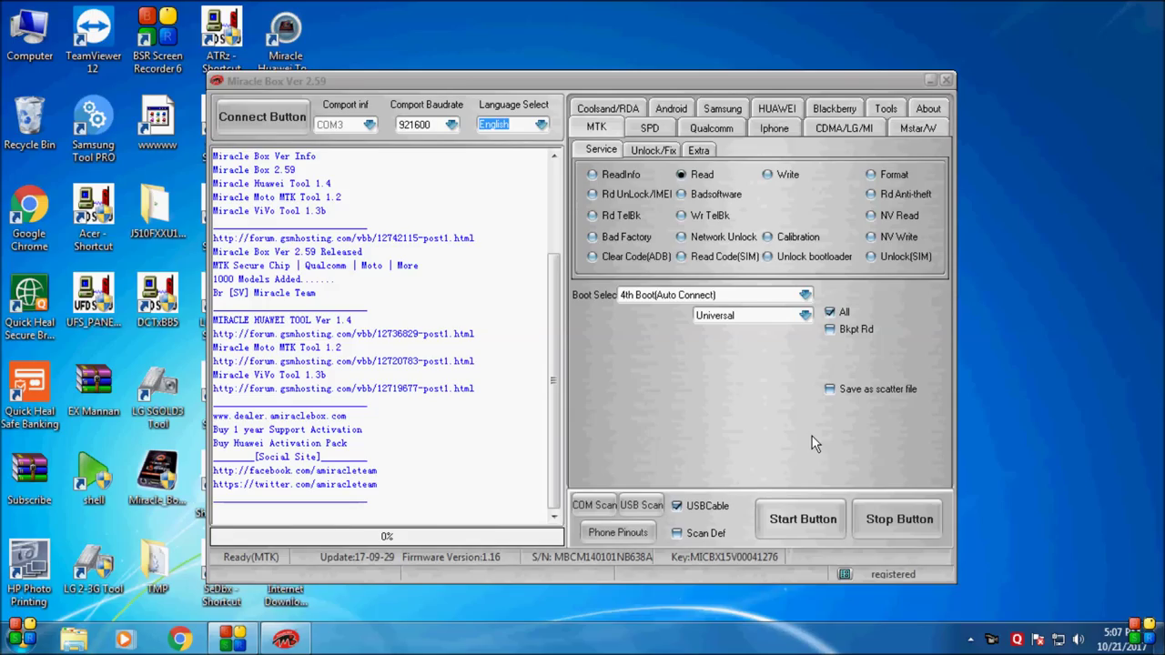
{"action": "left_click", "coordinate": [806, 518]}
{"action": "left_click", "coordinate": [806, 519]}
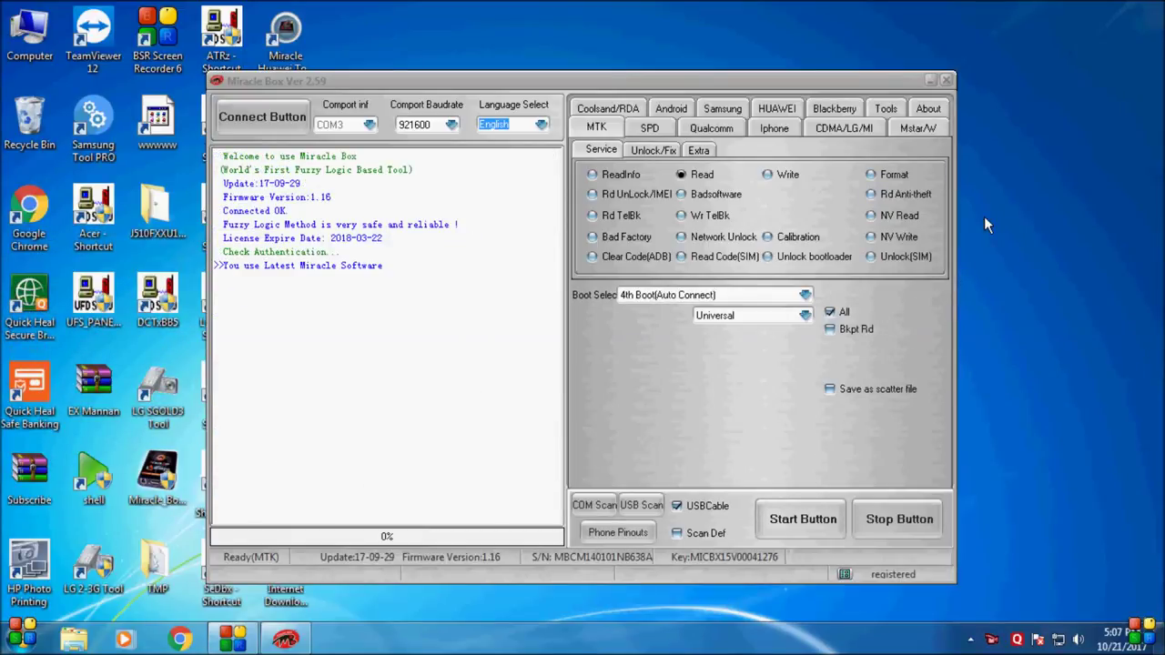
{"action": "left_click", "coordinate": [819, 519]}
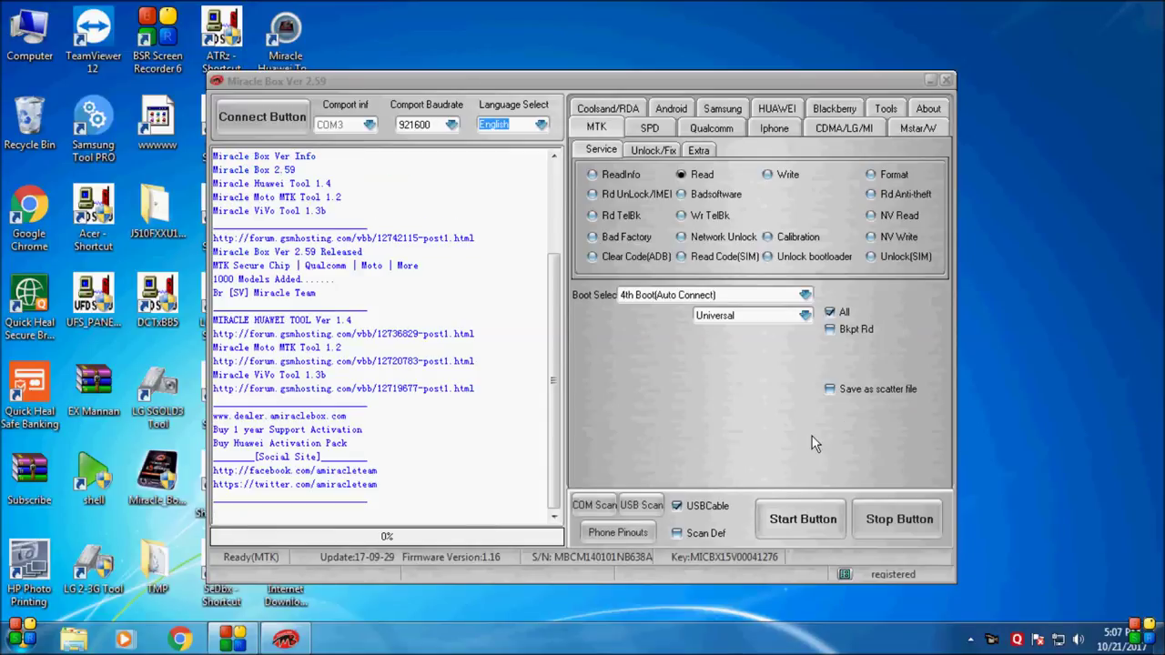
{"action": "left_click", "coordinate": [814, 519]}
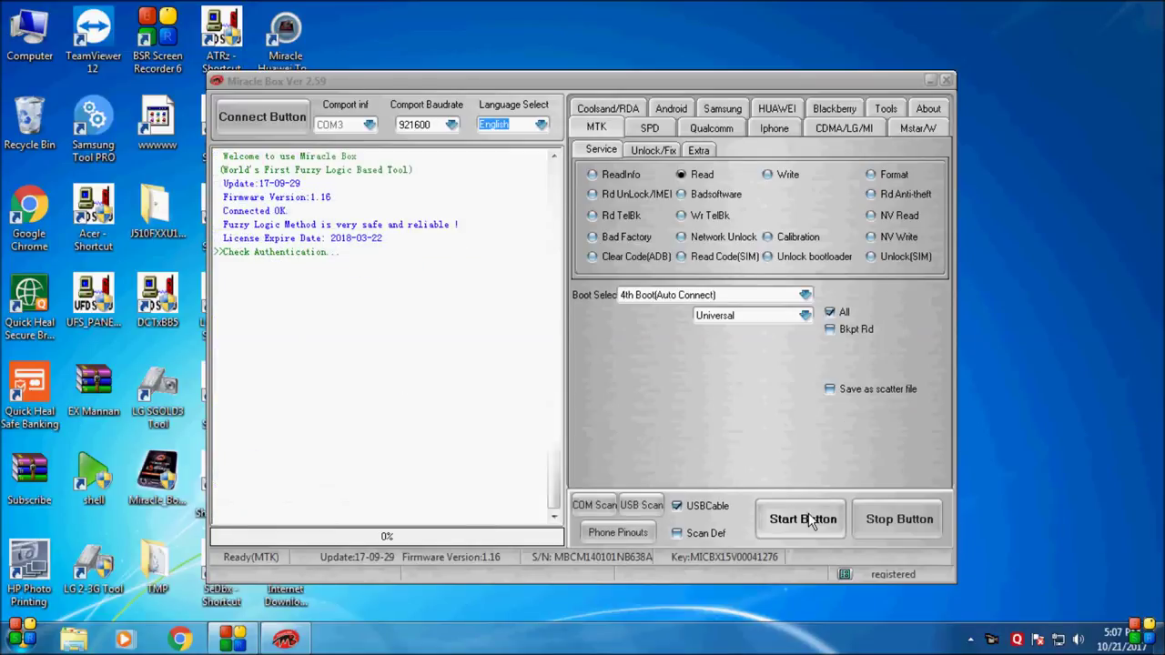
{"action": "left_click", "coordinate": [1148, 439]}
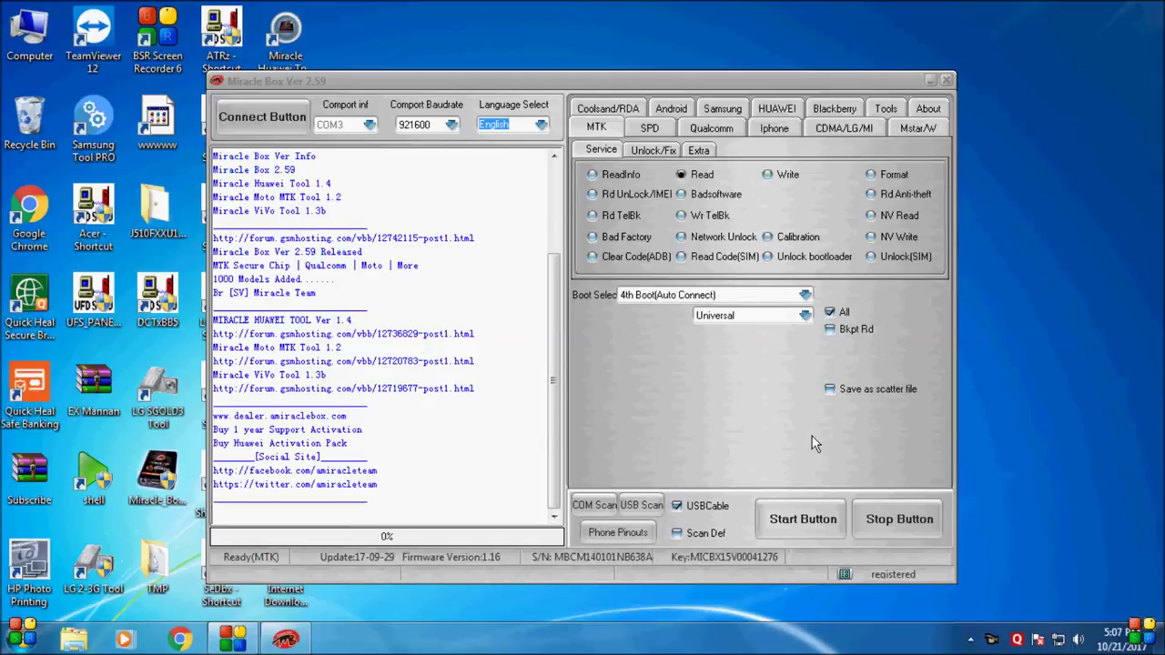
{"action": "left_click", "coordinate": [812, 519]}
{"action": "left_click", "coordinate": [1148, 435]}
{"action": "left_click", "coordinate": [812, 520]}
{"action": "left_click", "coordinate": [1145, 435]}
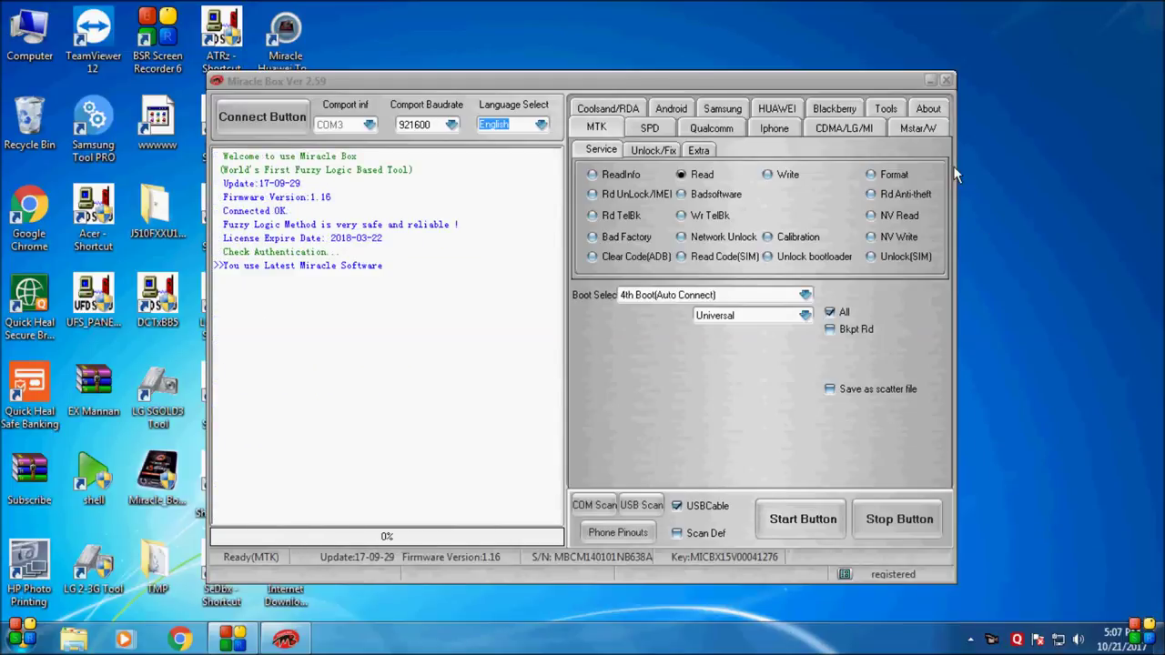
{"action": "left_click", "coordinate": [812, 519]}
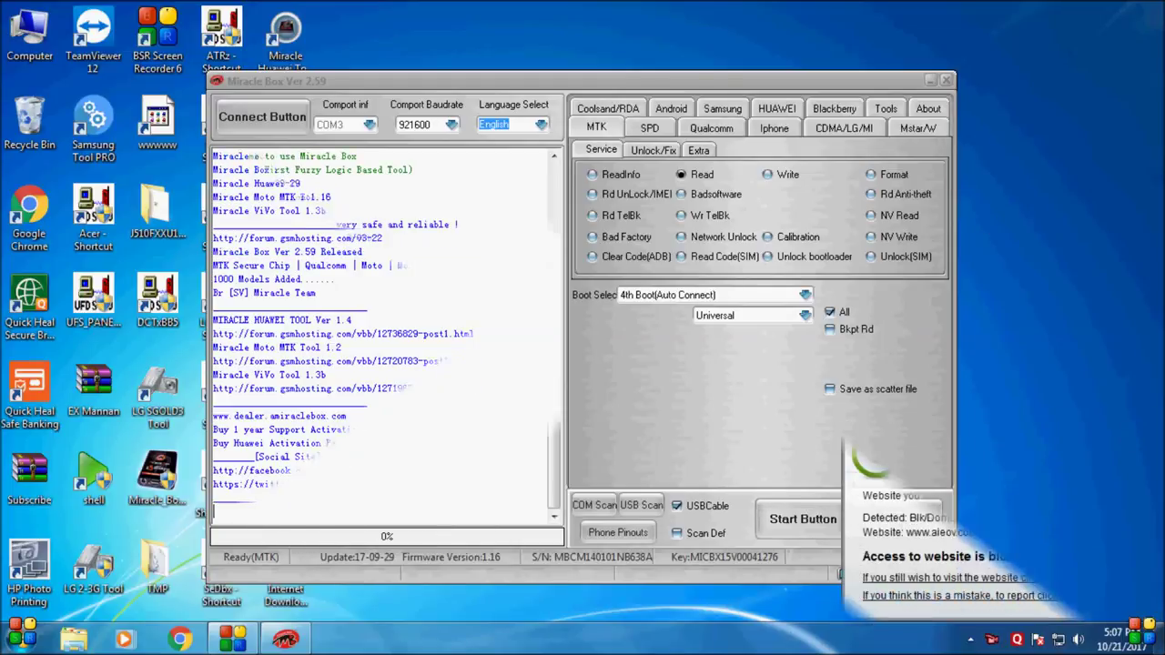
{"action": "left_click", "coordinate": [1134, 435]}
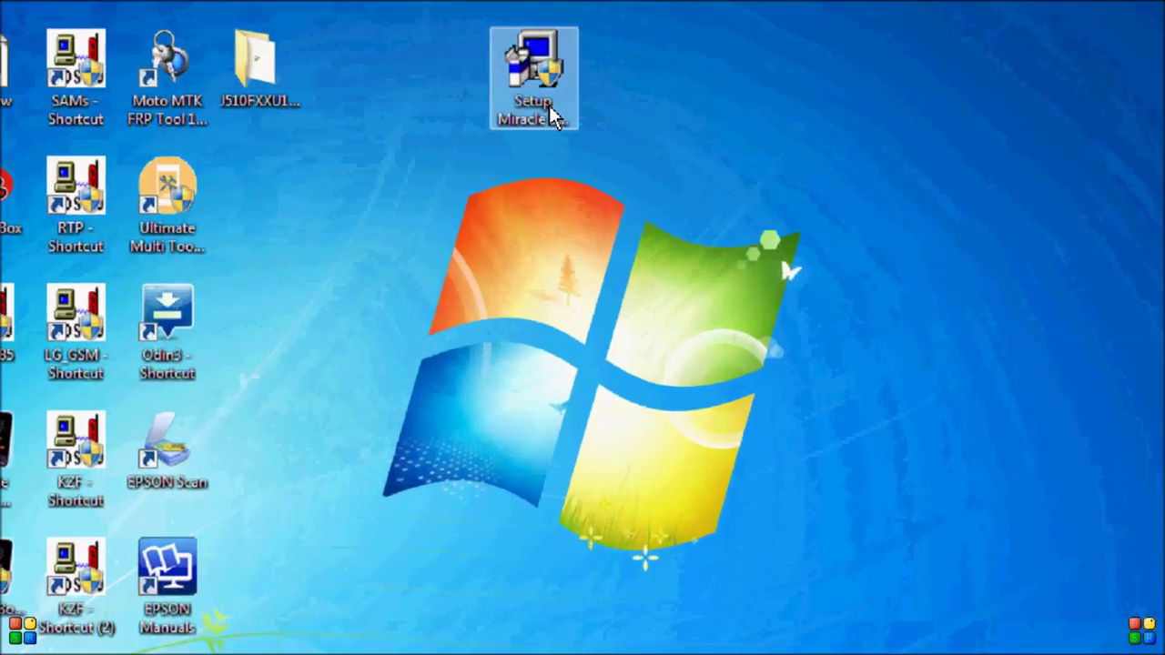
Move the Miracle Box v2.59 setup file to the middle of the desktop and open the list of installed programs.
{"action": "left_click_drag", "start_coordinate": [557, 141], "coordinate": [520, 267]}
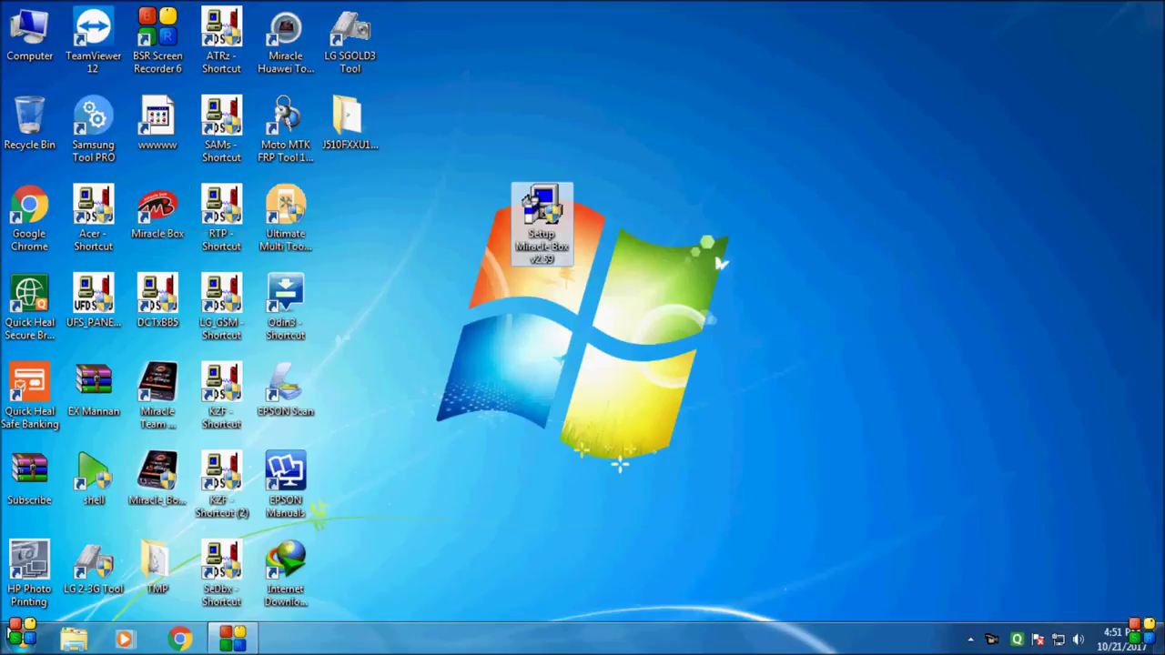
{"action": "left_click", "coordinate": [18, 637]}
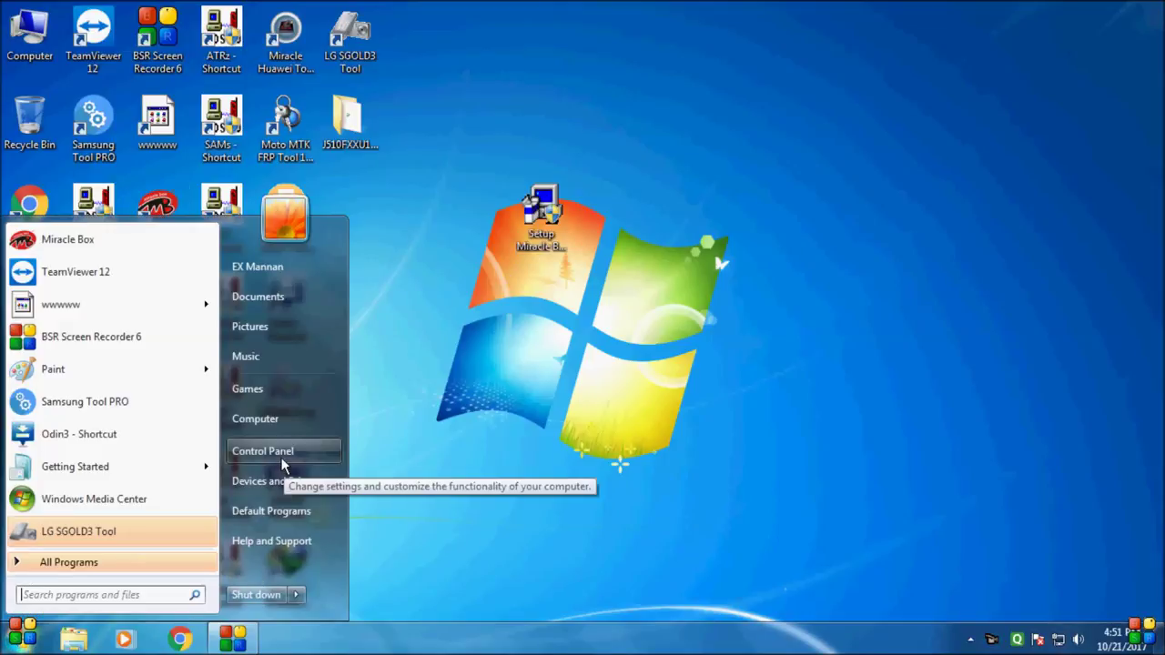
{"action": "left_click", "coordinate": [263, 451]}
{"action": "left_click", "coordinate": [422, 409]}
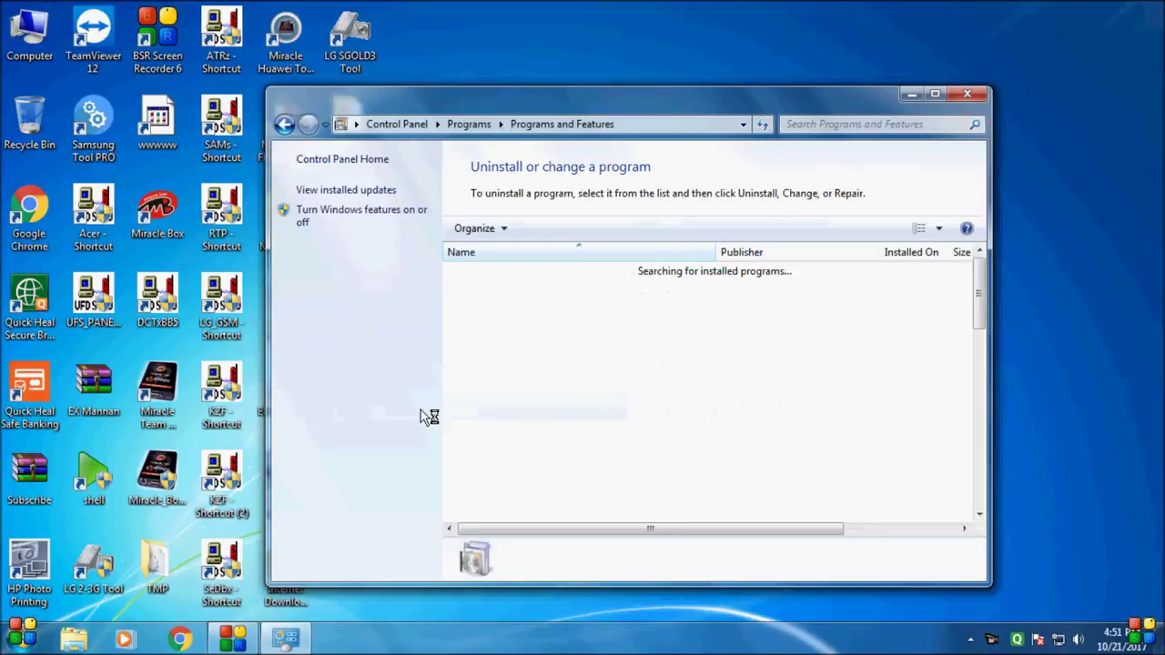
Uninstall Miracle Box from the installed programs and close the finished uninstaller.
{"action": "scroll", "coordinate": [651, 419], "scroll_direction": "down", "scroll_amount": 4}
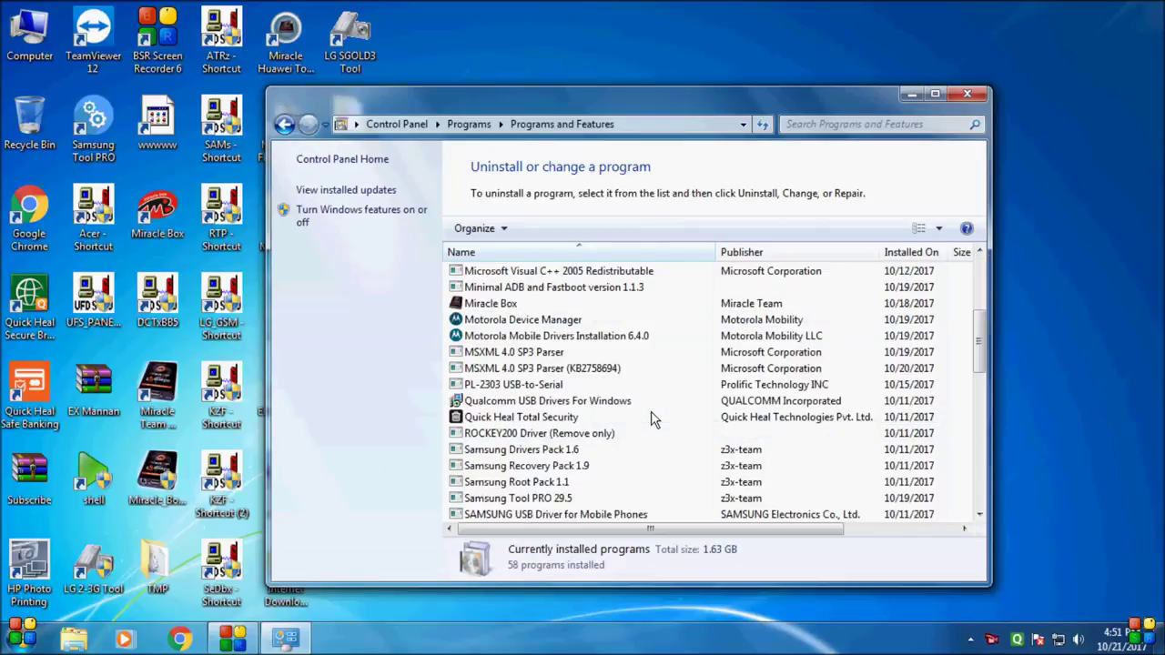
{"action": "scroll", "coordinate": [619, 416], "scroll_direction": "up", "scroll_amount": 3}
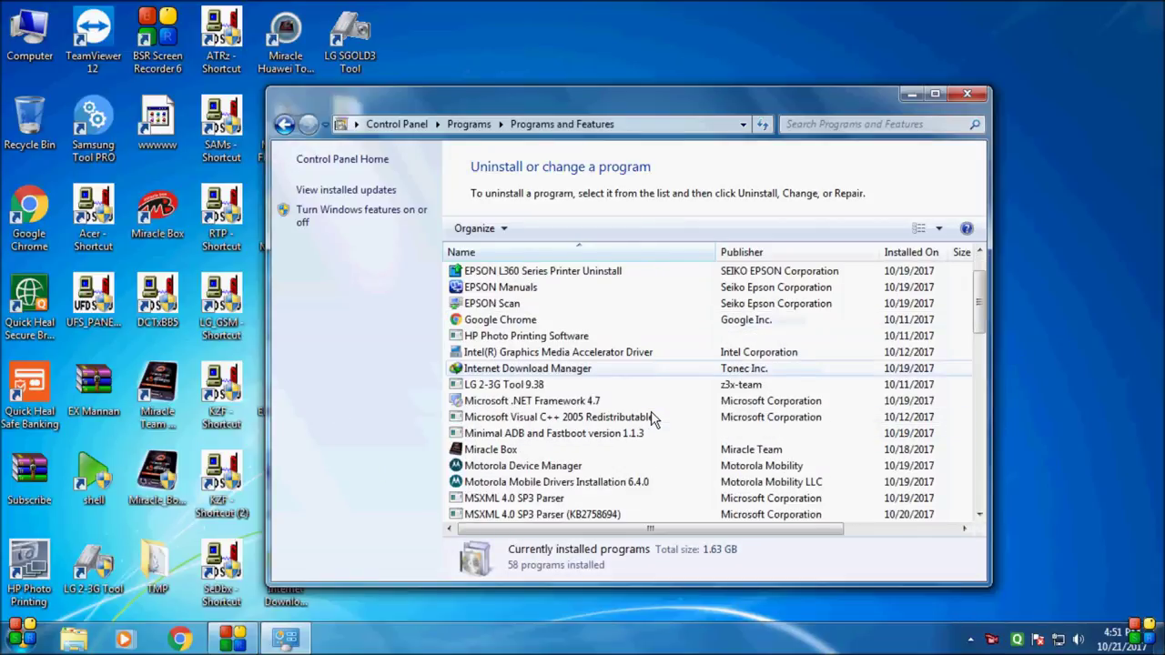
{"action": "left_click", "coordinate": [496, 451]}
{"action": "right_click", "coordinate": [495, 455]}
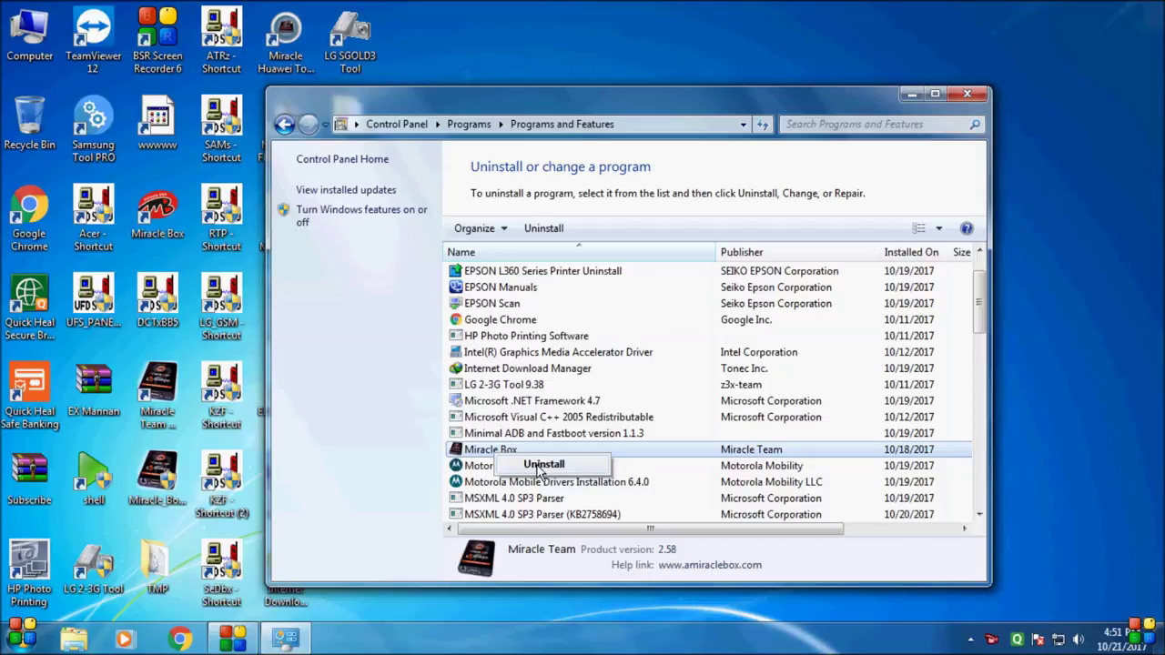
{"action": "left_click", "coordinate": [543, 465]}
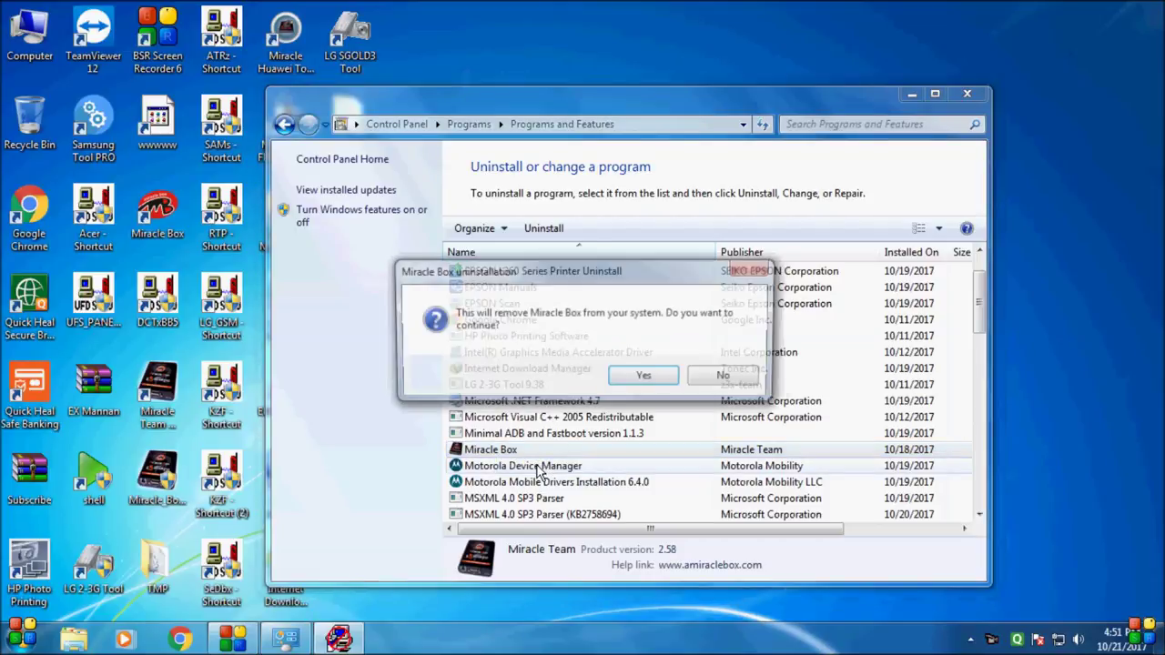
{"action": "left_click", "coordinate": [644, 377]}
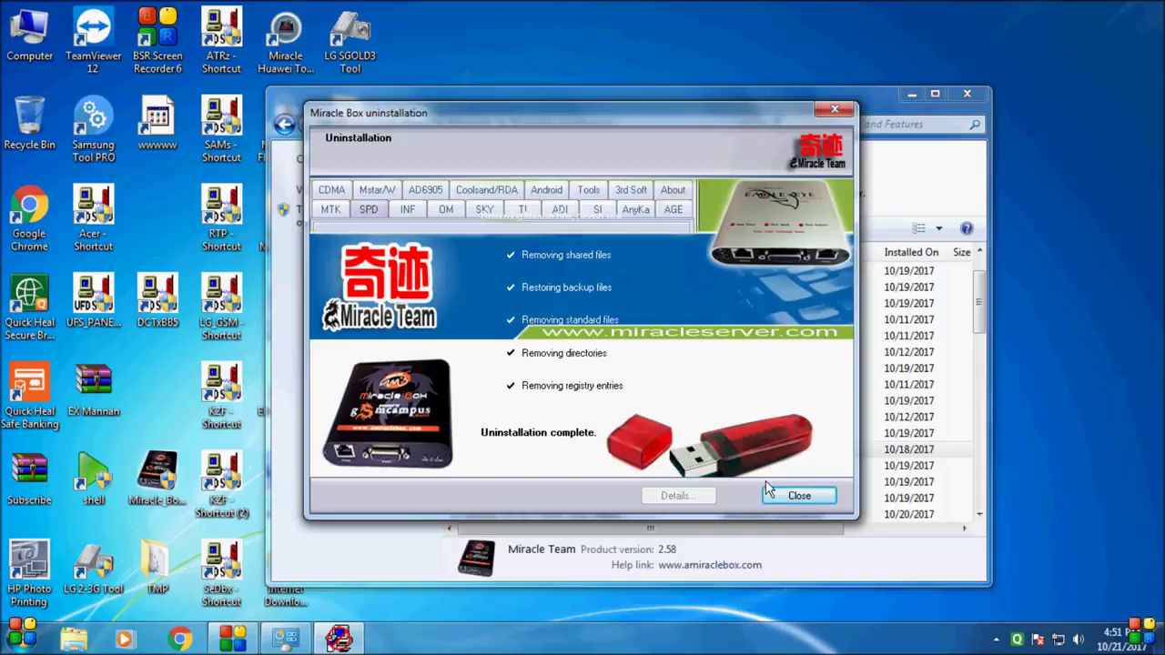
{"action": "left_click", "coordinate": [797, 496]}
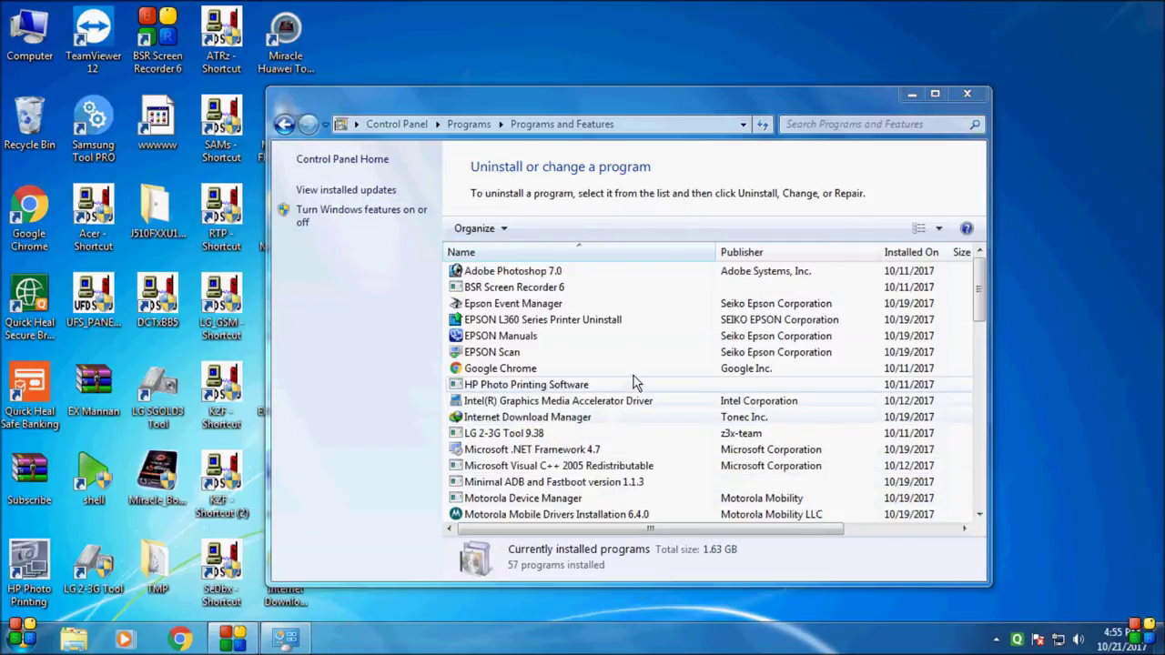
Maximize the installed programs window and look through the list for remaining Miracle Box related software and driver packages.
{"action": "double_click", "coordinate": [616, 107]}
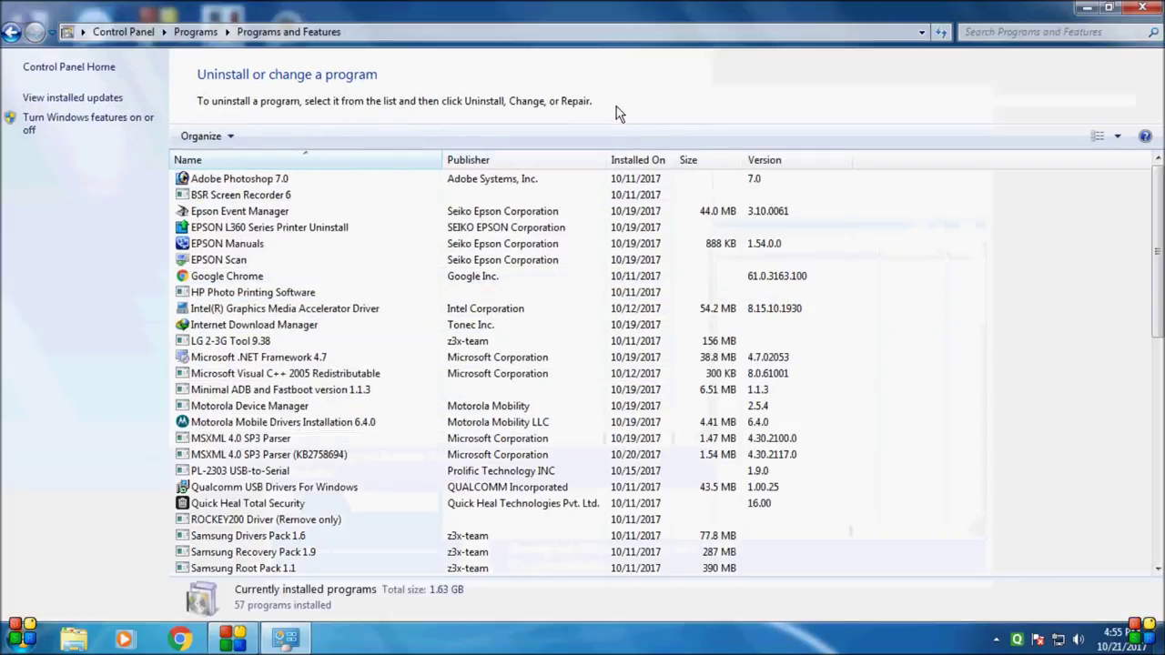
{"action": "scroll", "coordinate": [499, 346], "scroll_direction": "down", "scroll_amount": 3}
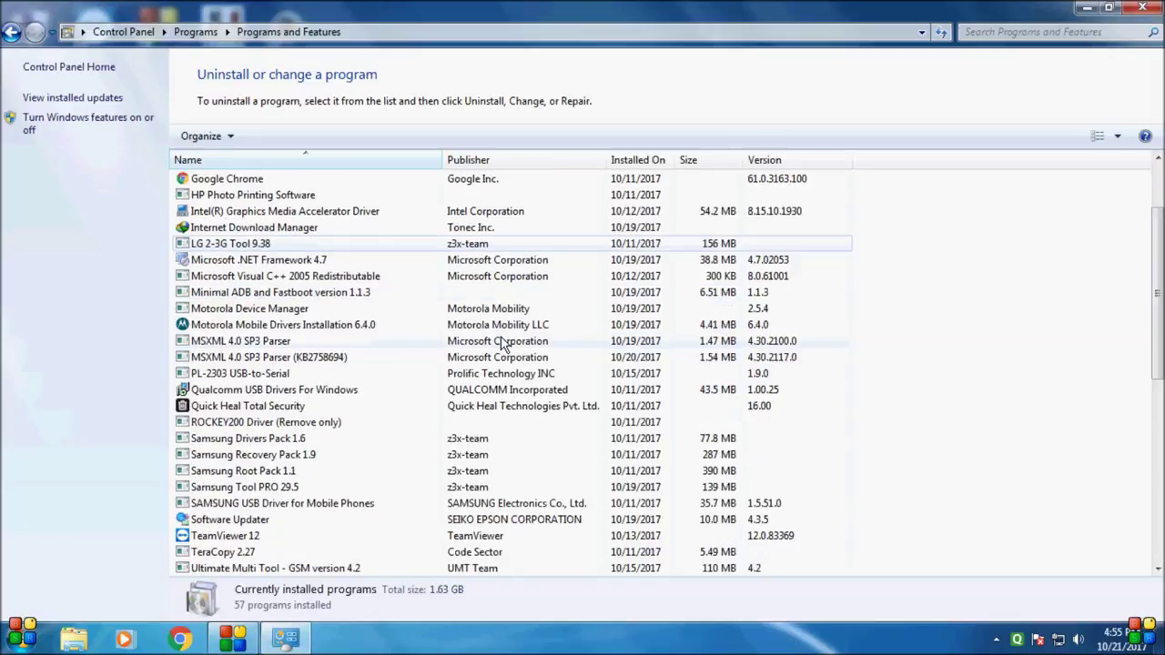
{"action": "scroll", "coordinate": [503, 346], "scroll_direction": "up", "scroll_amount": 3}
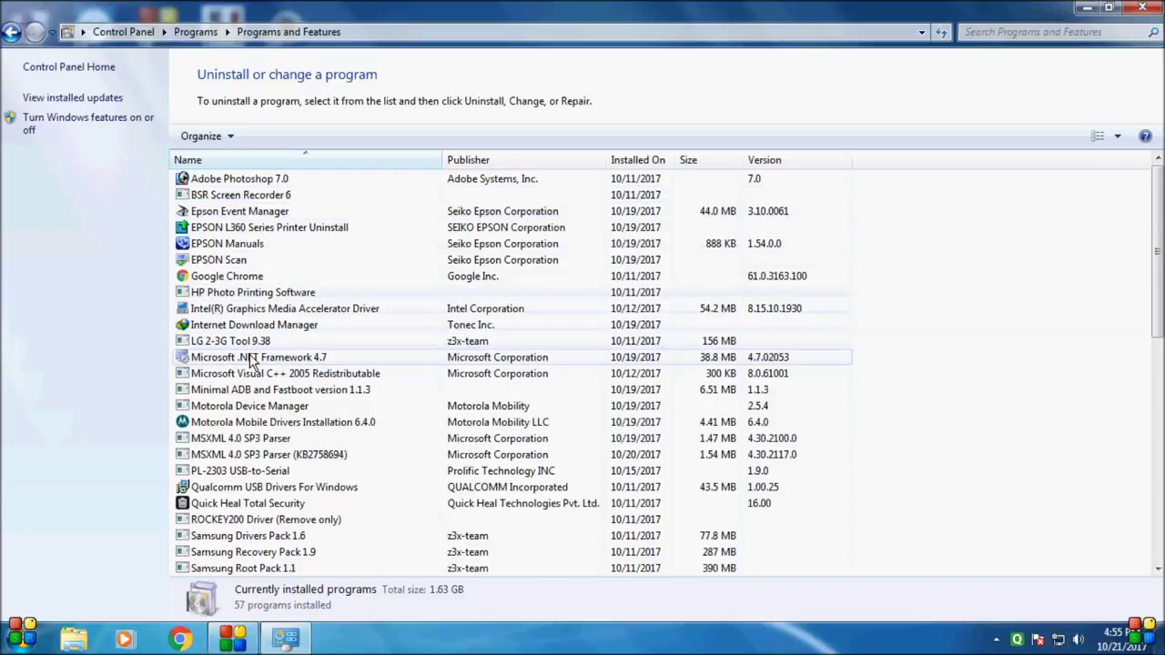
{"action": "scroll", "coordinate": [276, 469], "scroll_direction": "down", "scroll_amount": 1}
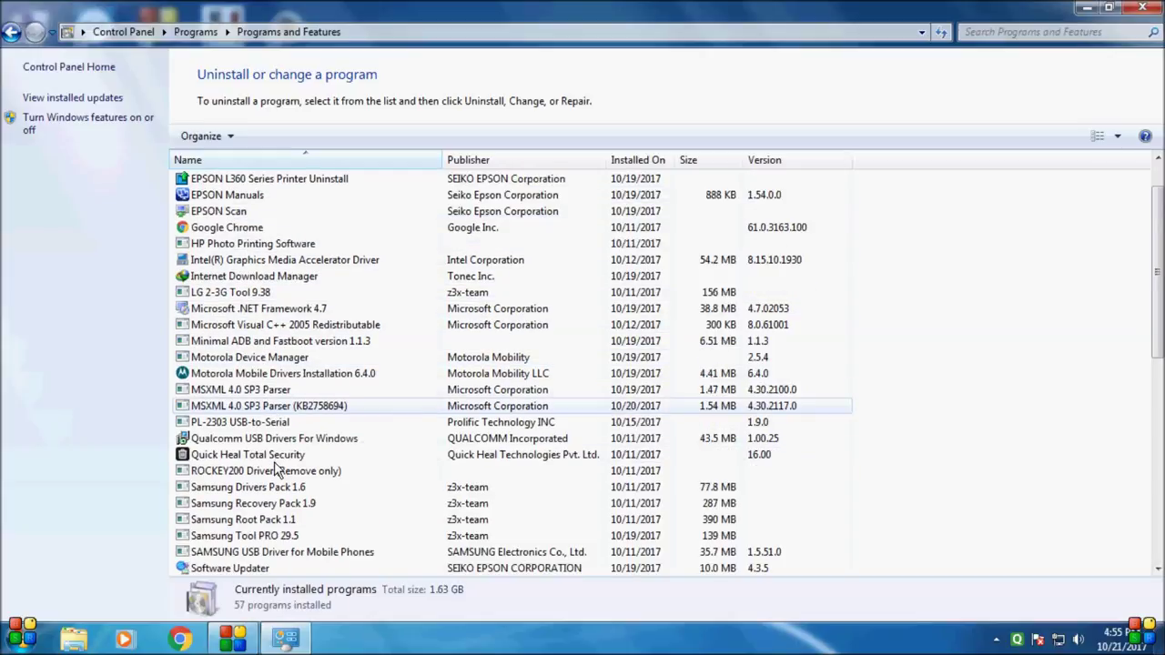
{"action": "scroll", "coordinate": [272, 455], "scroll_direction": "down", "scroll_amount": 1}
{"action": "scroll", "coordinate": [270, 446], "scroll_direction": "down", "scroll_amount": 1}
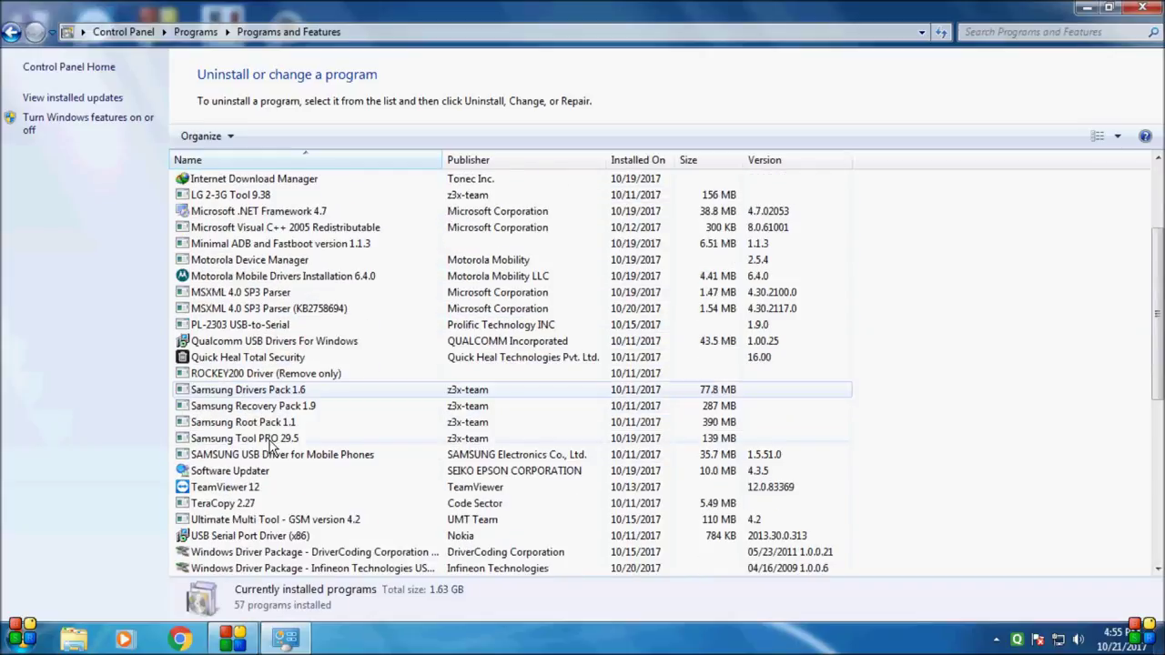
{"action": "scroll", "coordinate": [269, 440], "scroll_direction": "down", "scroll_amount": 1}
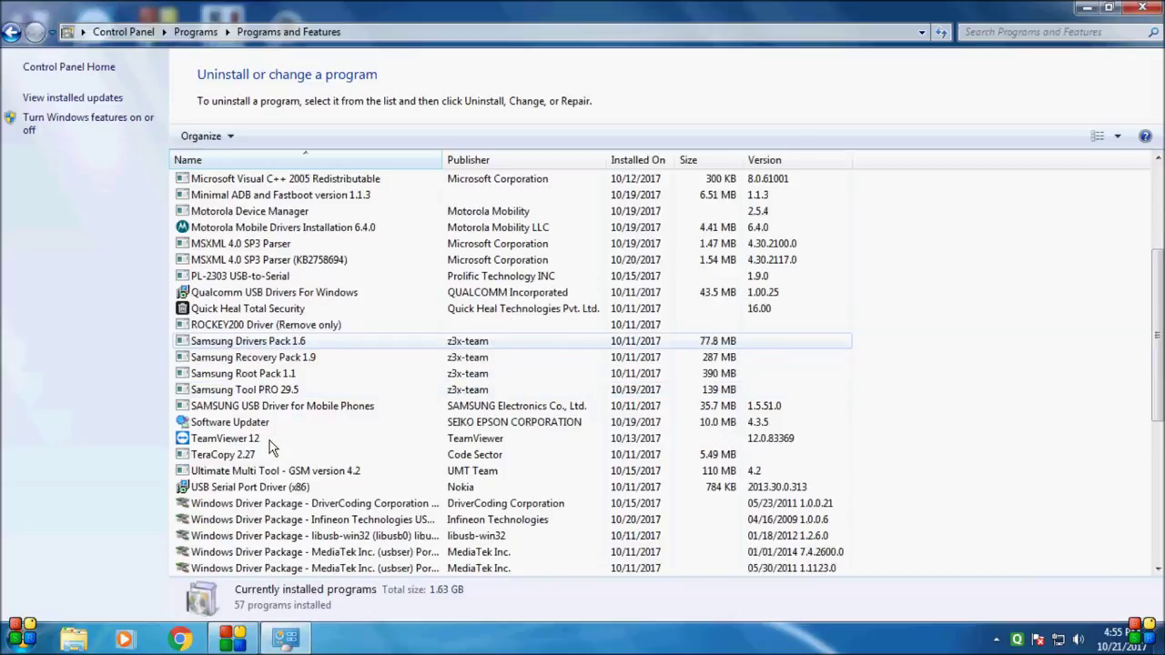
{"action": "scroll", "coordinate": [269, 440], "scroll_direction": "down", "scroll_amount": 1}
{"action": "scroll", "coordinate": [269, 444], "scroll_direction": "down", "scroll_amount": 1}
{"action": "scroll", "coordinate": [269, 444], "scroll_direction": "down", "scroll_amount": 1}
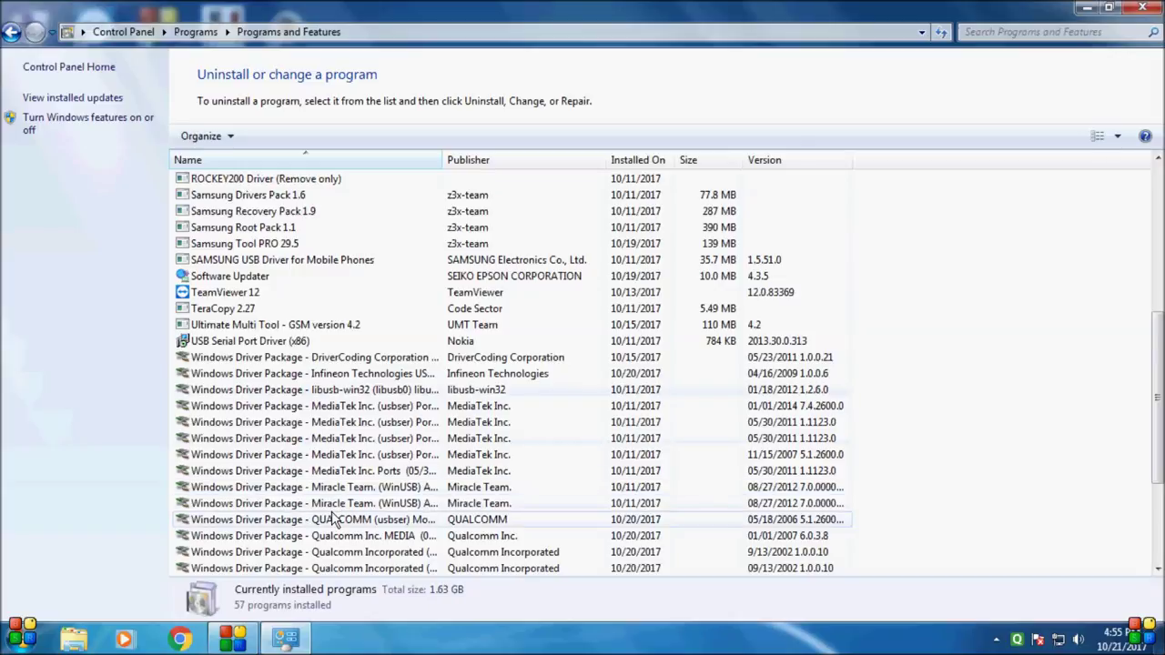
Examine the Miracle Team and MediaTek Windows Driver Package entries and the driver packages listed below them.
{"action": "left_click", "coordinate": [307, 489]}
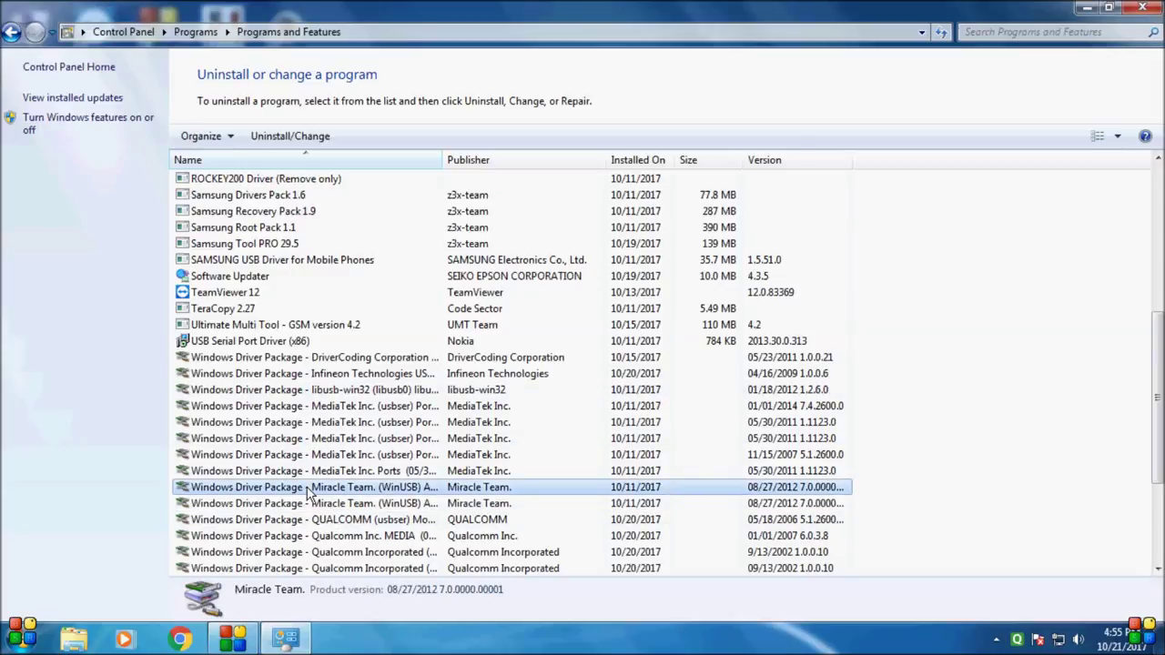
{"action": "left_click", "coordinate": [324, 503]}
{"action": "left_click", "coordinate": [327, 495]}
{"action": "left_click", "coordinate": [330, 474]}
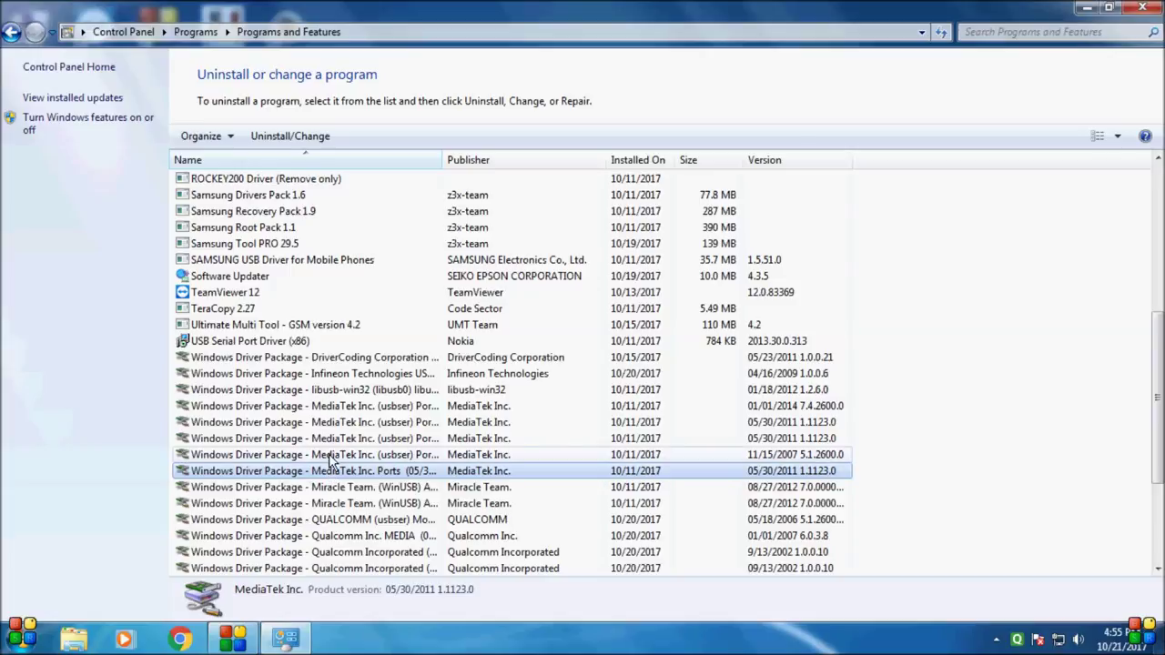
{"action": "left_click", "coordinate": [332, 456]}
{"action": "left_click", "coordinate": [330, 407]}
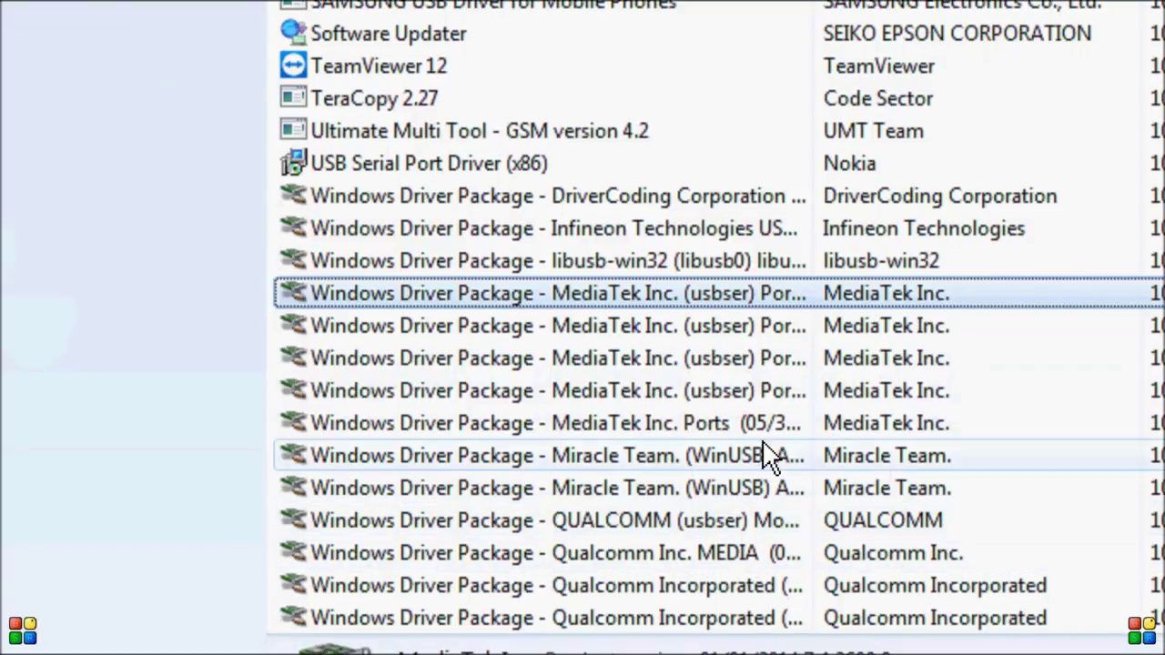
{"action": "scroll", "coordinate": [767, 409], "scroll_direction": "down", "scroll_amount": 3}
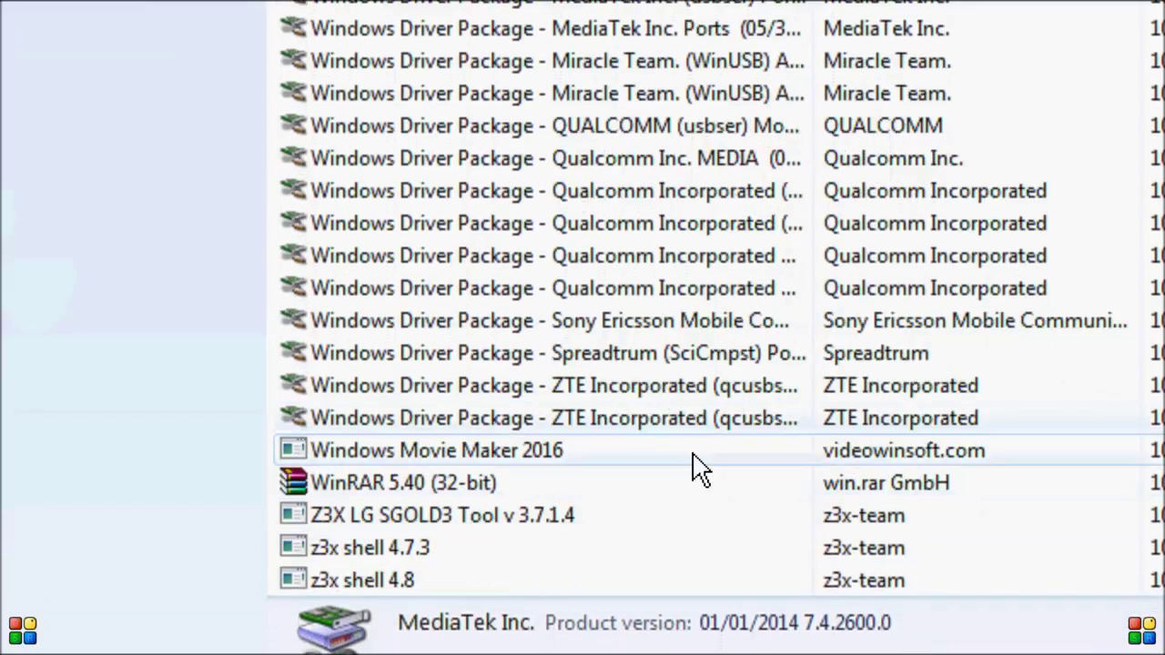
{"action": "scroll", "coordinate": [697, 462], "scroll_direction": "up", "scroll_amount": 2}
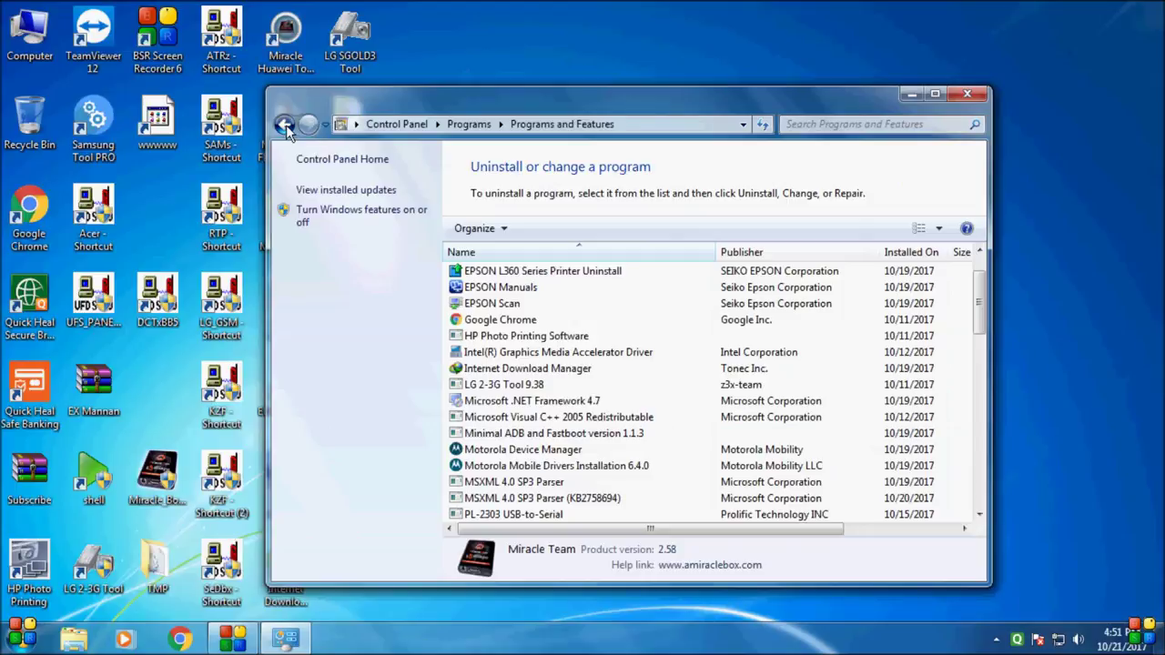
Leave the installed programs list, close the Control Panel window and refresh the desktop.
{"action": "left_click", "coordinate": [285, 125]}
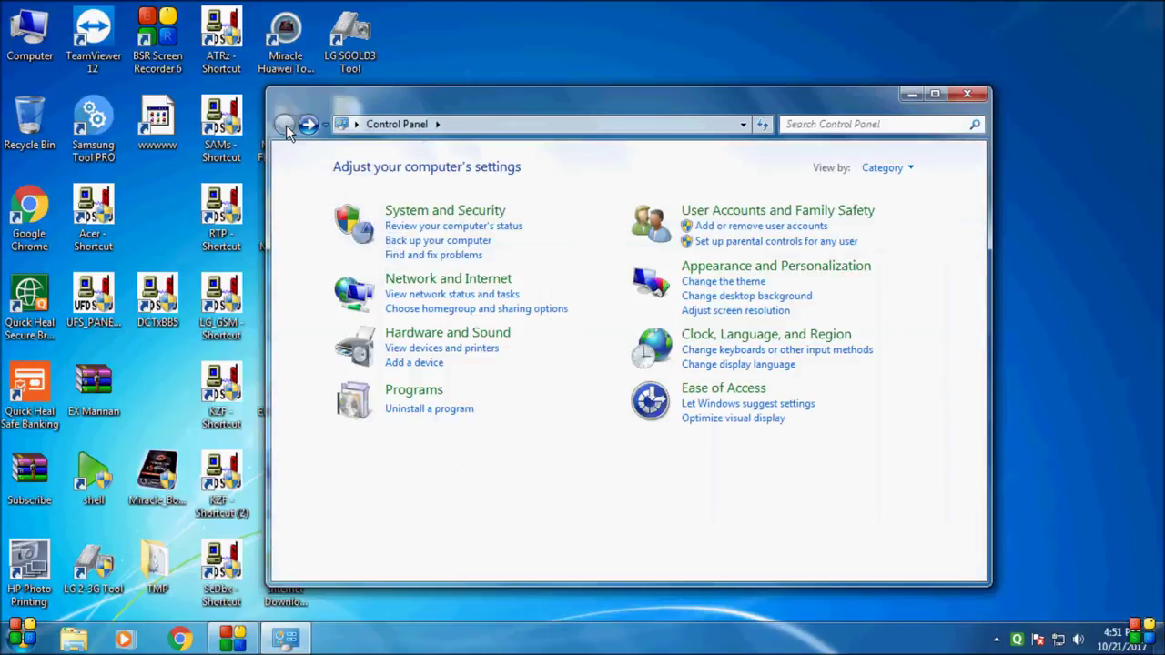
{"action": "left_click", "coordinate": [966, 94]}
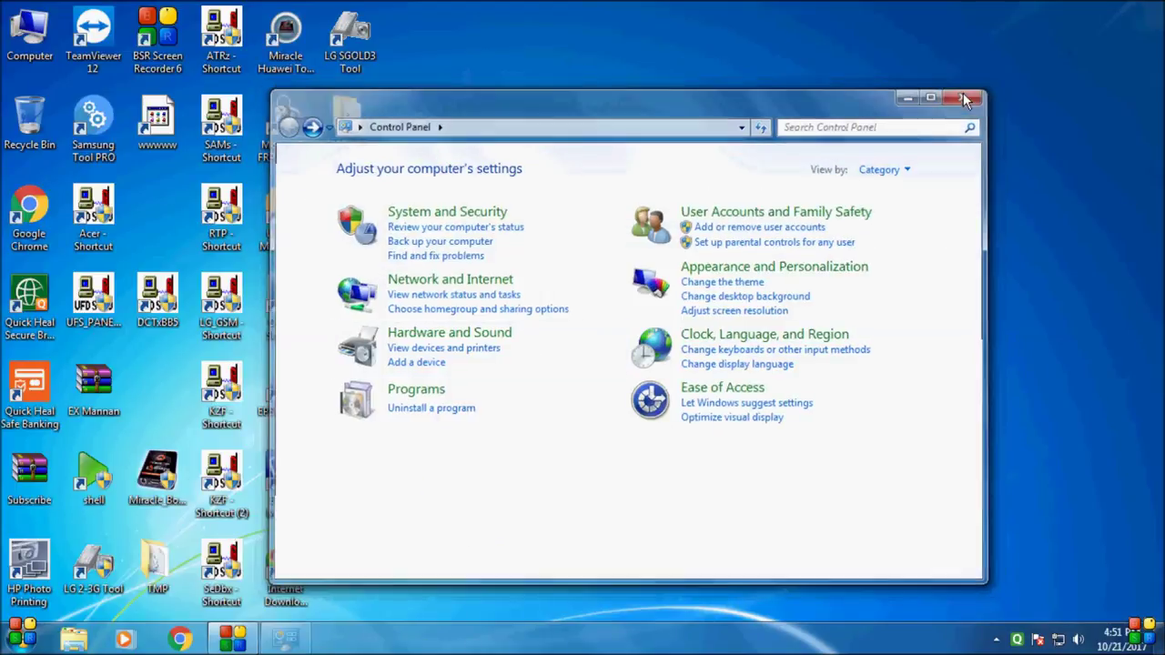
{"action": "right_click", "coordinate": [778, 119]}
{"action": "left_click", "coordinate": [846, 167]}
{"action": "right_click", "coordinate": [763, 137]}
{"action": "left_click", "coordinate": [826, 189]}
Delete the leftover Miracle Box folder from Local Disk (C:) and close the drive window.
{"action": "double_click", "coordinate": [29, 35]}
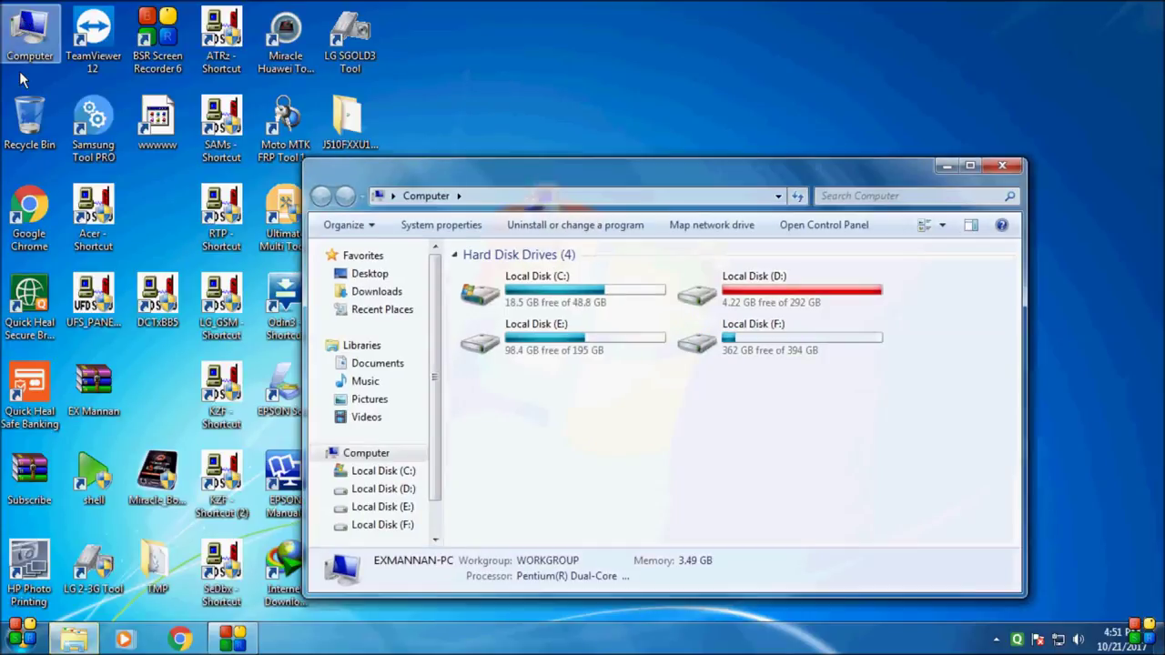
{"action": "double_click", "coordinate": [488, 287]}
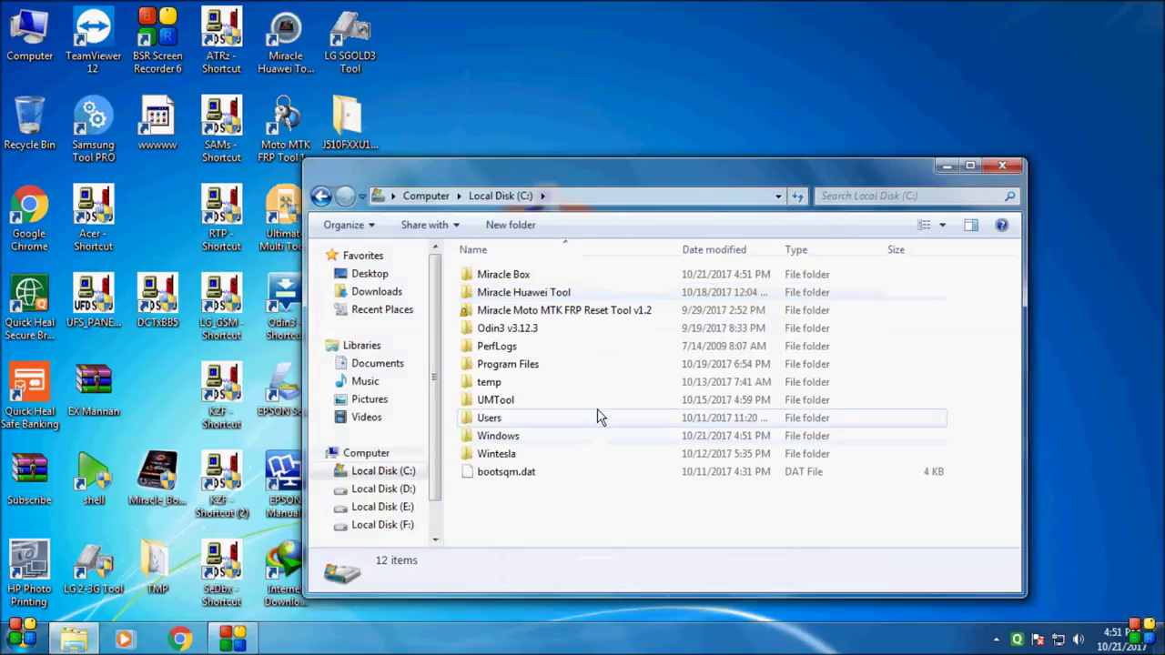
{"action": "left_click", "coordinate": [520, 274]}
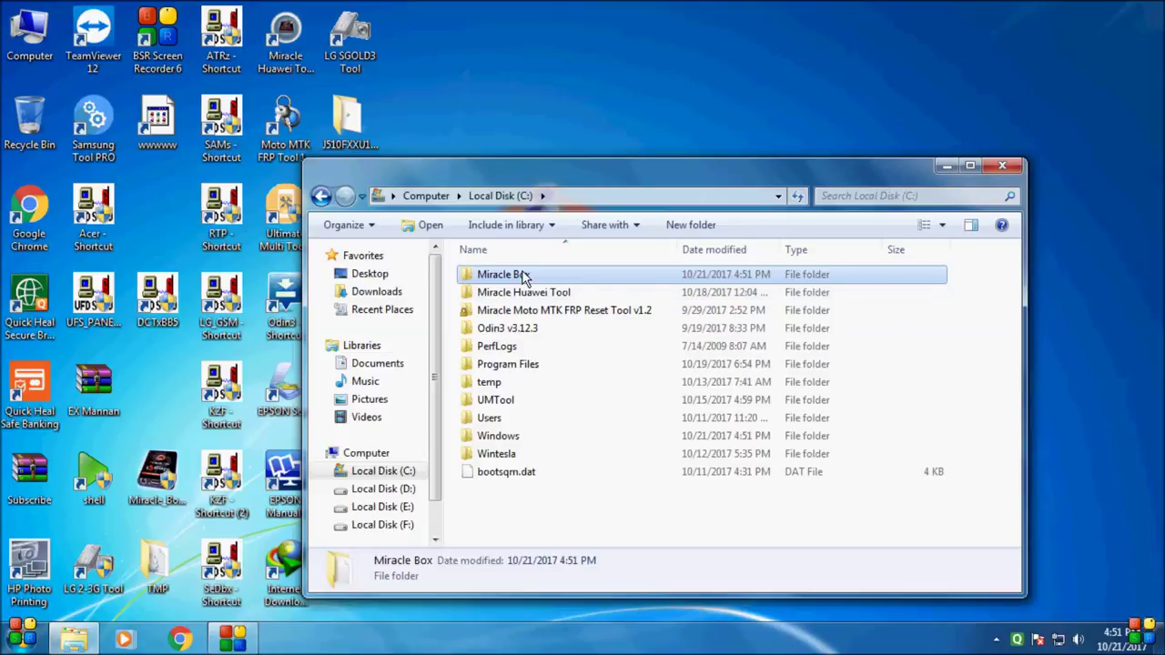
{"action": "right_click", "coordinate": [524, 275]}
{"action": "left_click", "coordinate": [577, 568]}
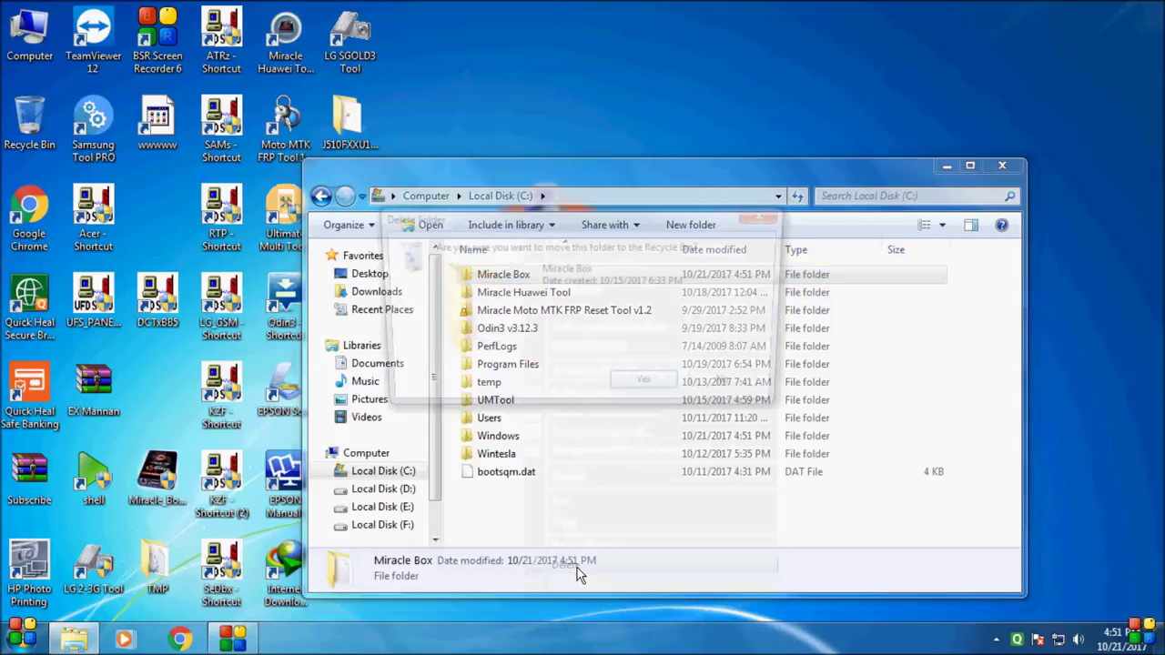
{"action": "left_click", "coordinate": [653, 390]}
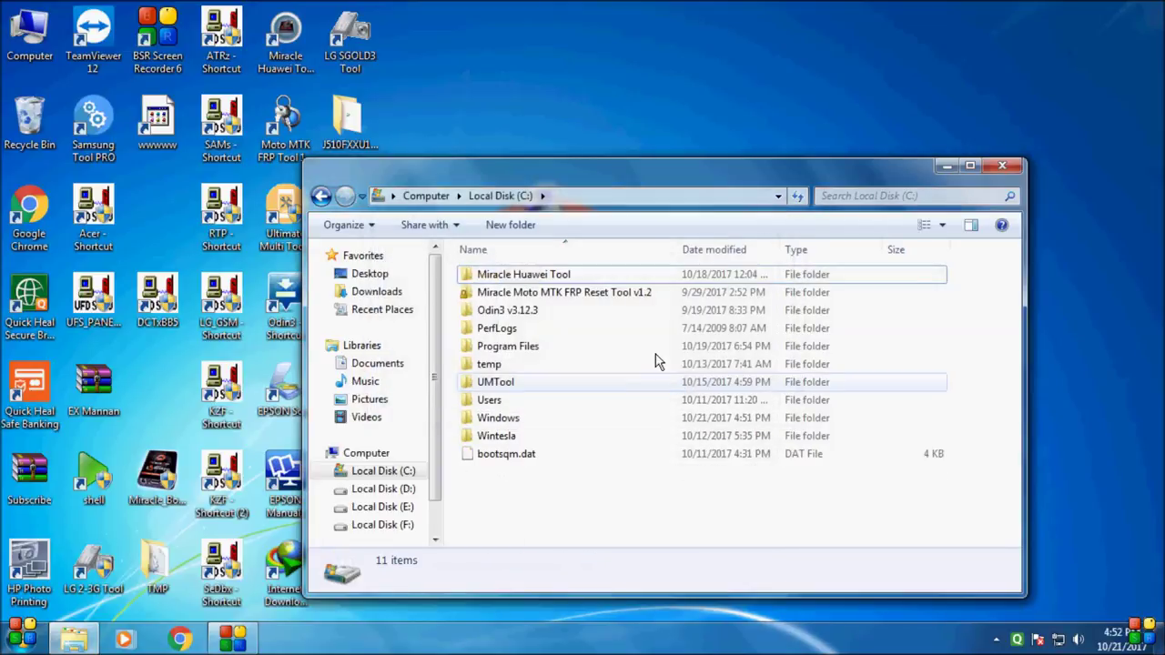
{"action": "left_click_drag", "start_coordinate": [611, 169], "coordinate": [750, 128]}
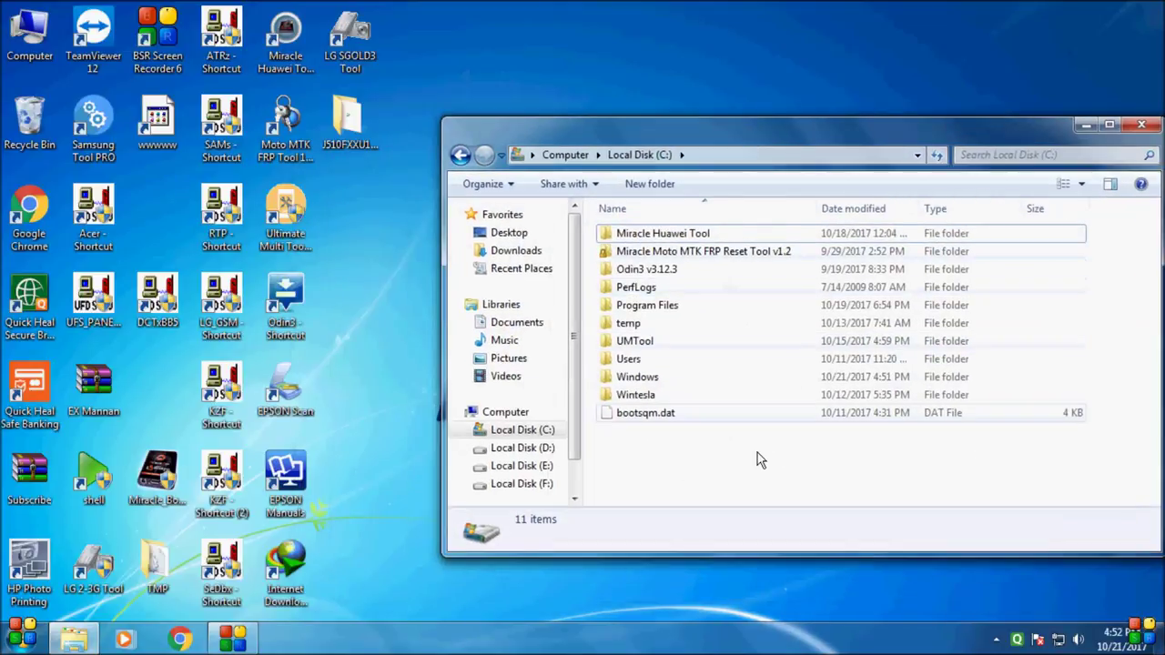
{"action": "left_click", "coordinate": [1136, 127]}
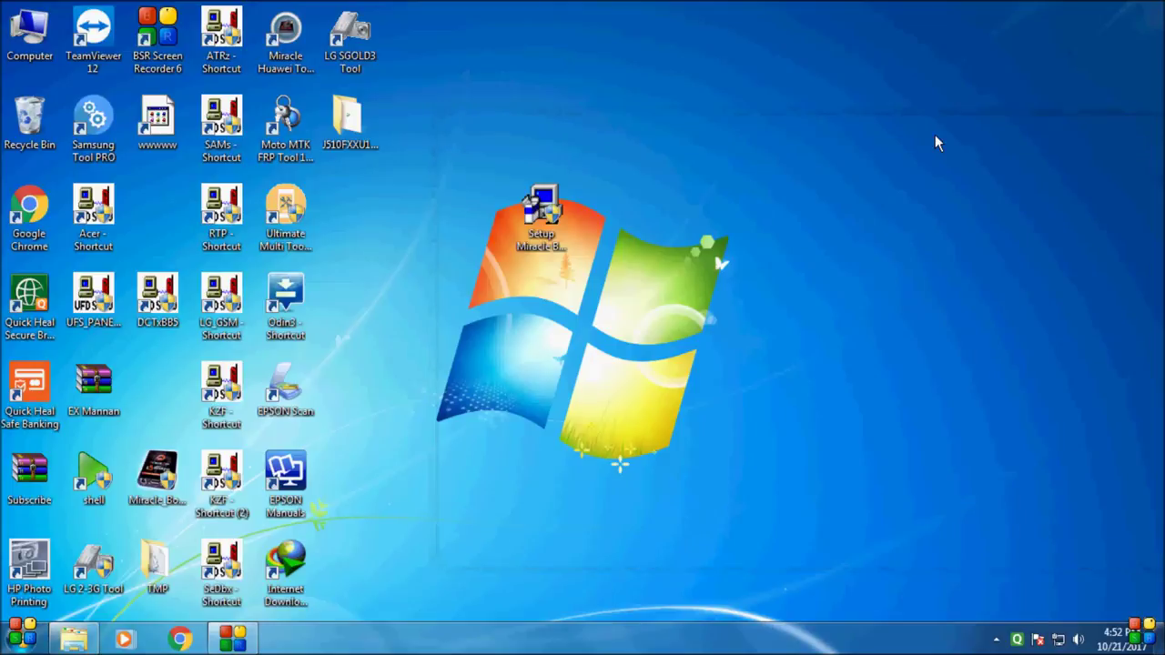
Check the Recycle Bin for the deleted Miracle Box folder, empty the bin permanently and refresh the desktop.
{"action": "double_click", "coordinate": [32, 116]}
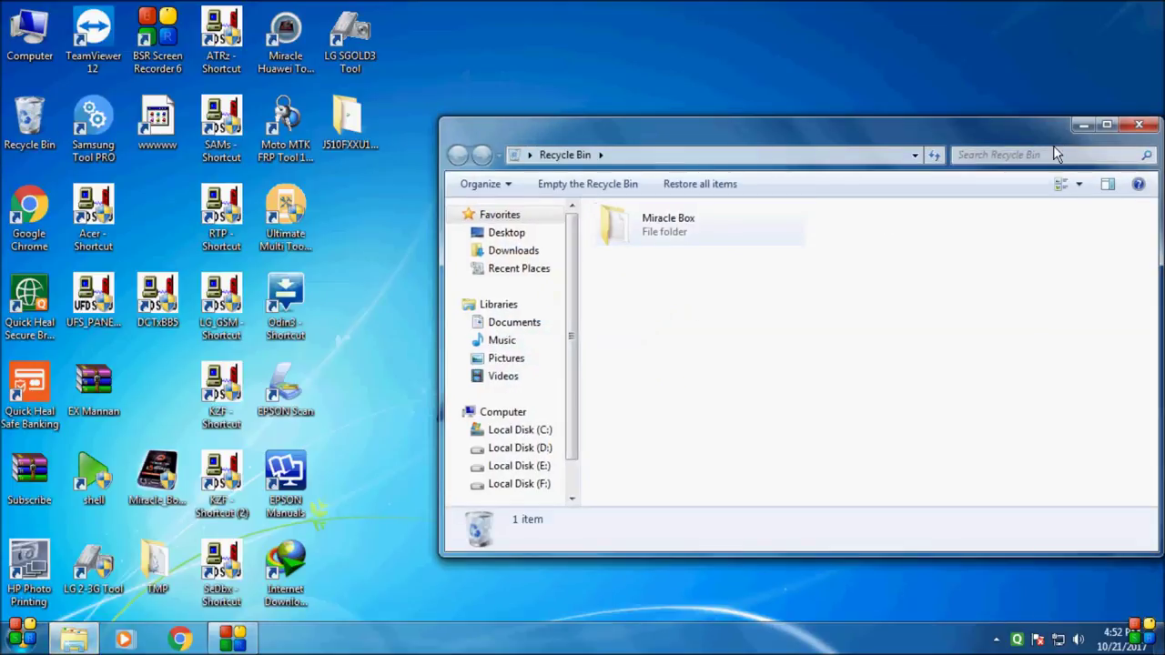
{"action": "left_click", "coordinate": [1133, 127]}
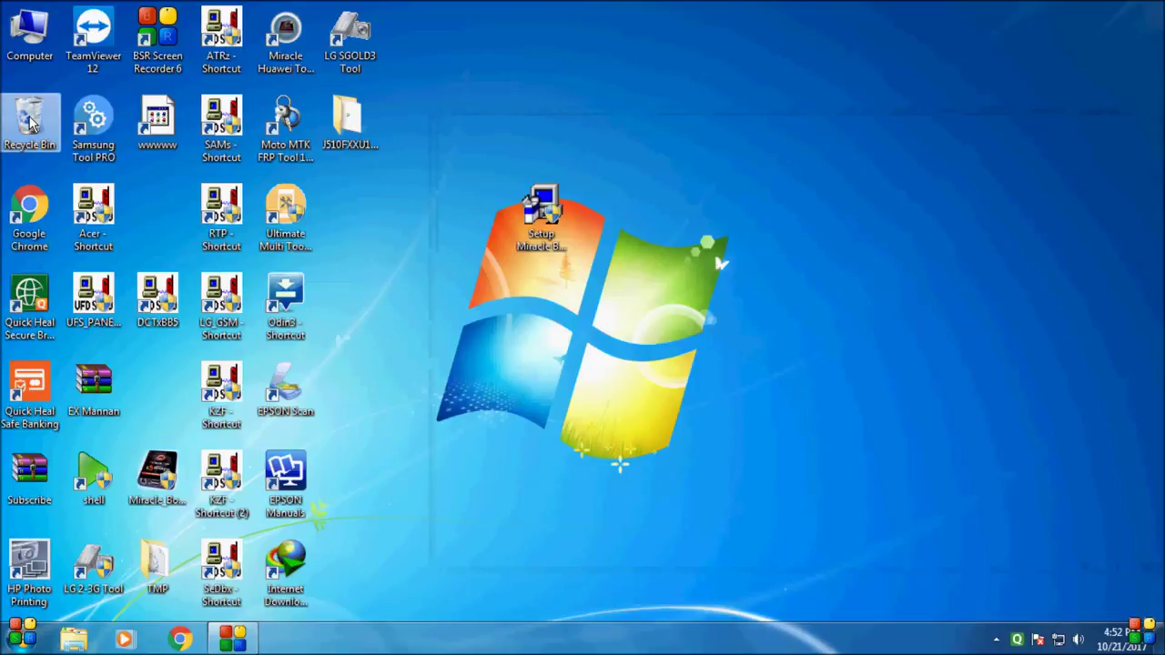
{"action": "right_click", "coordinate": [29, 119]}
{"action": "left_click", "coordinate": [87, 147]}
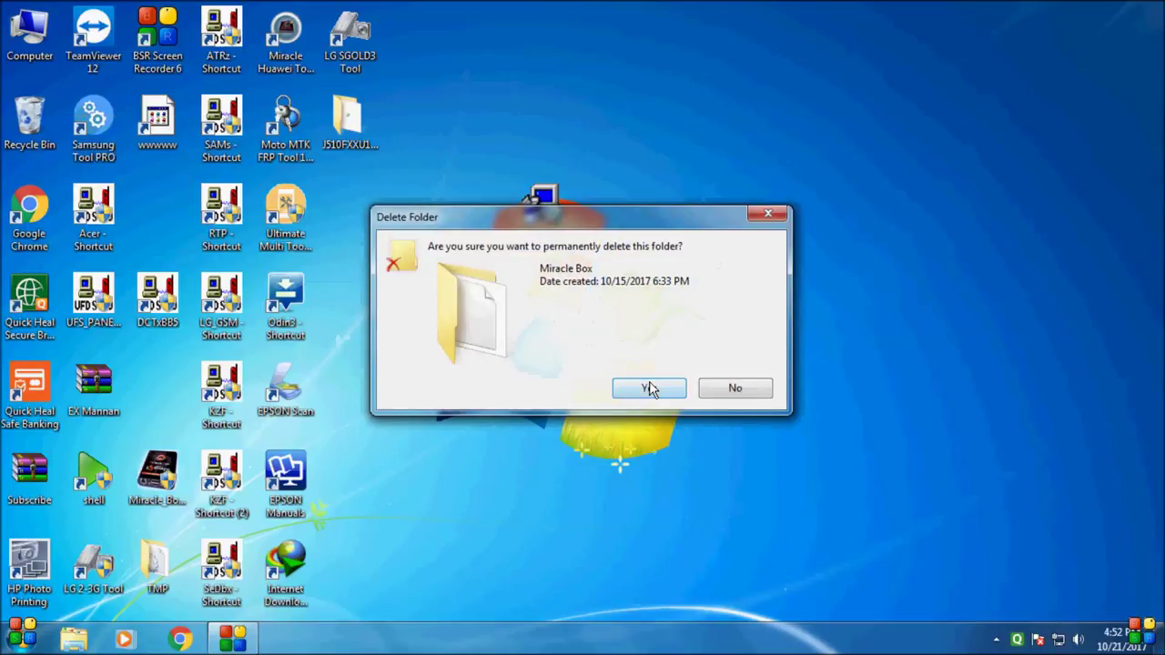
{"action": "left_click", "coordinate": [649, 389]}
{"action": "right_click", "coordinate": [564, 341]}
{"action": "left_click", "coordinate": [591, 392]}
{"action": "right_click", "coordinate": [513, 357]}
{"action": "left_click", "coordinate": [555, 403]}
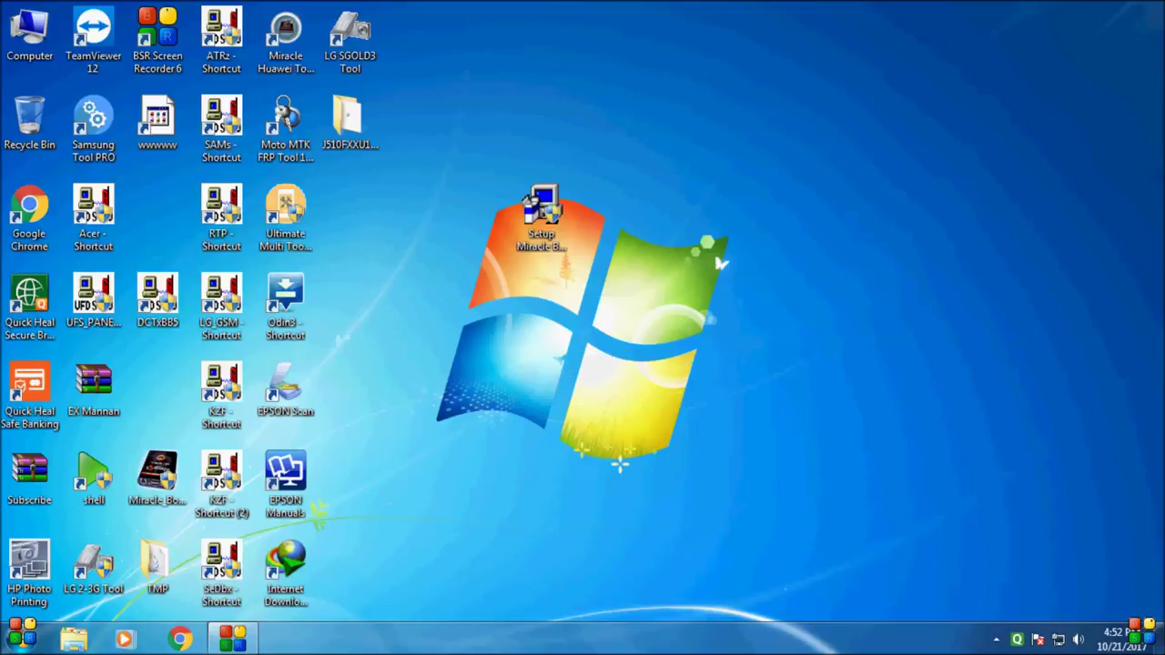
Open the user's temporary files folder with %temp% and enlarge its window to full screen.
{"action": "left_click", "coordinate": [24, 642]}
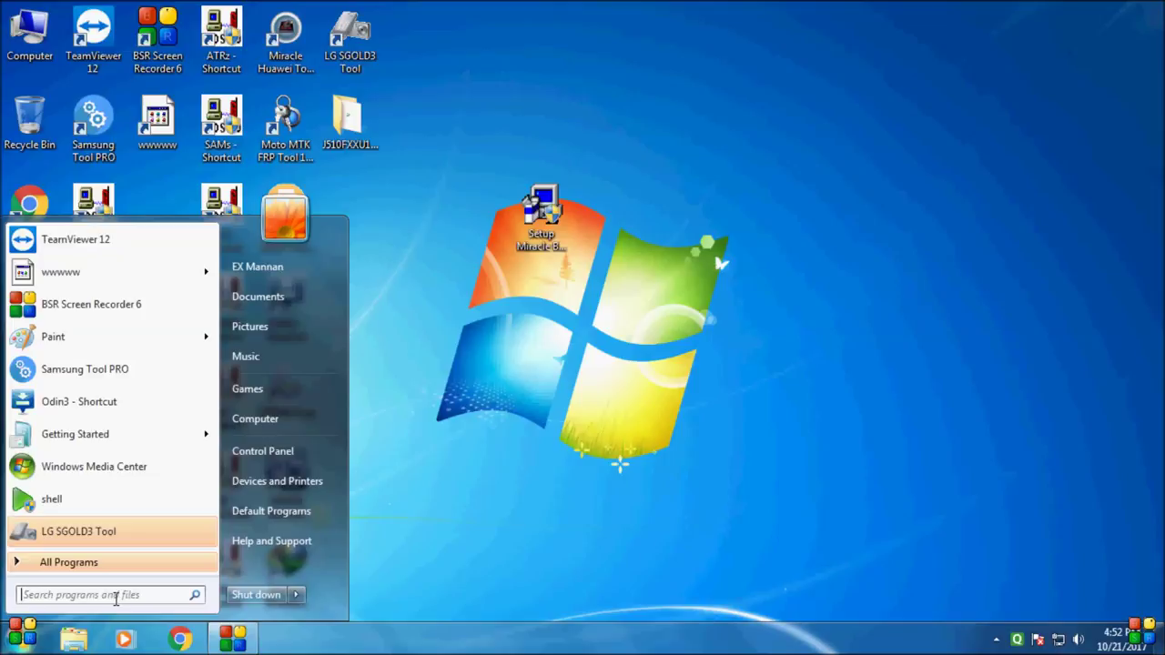
{"action": "type", "text": "%"}
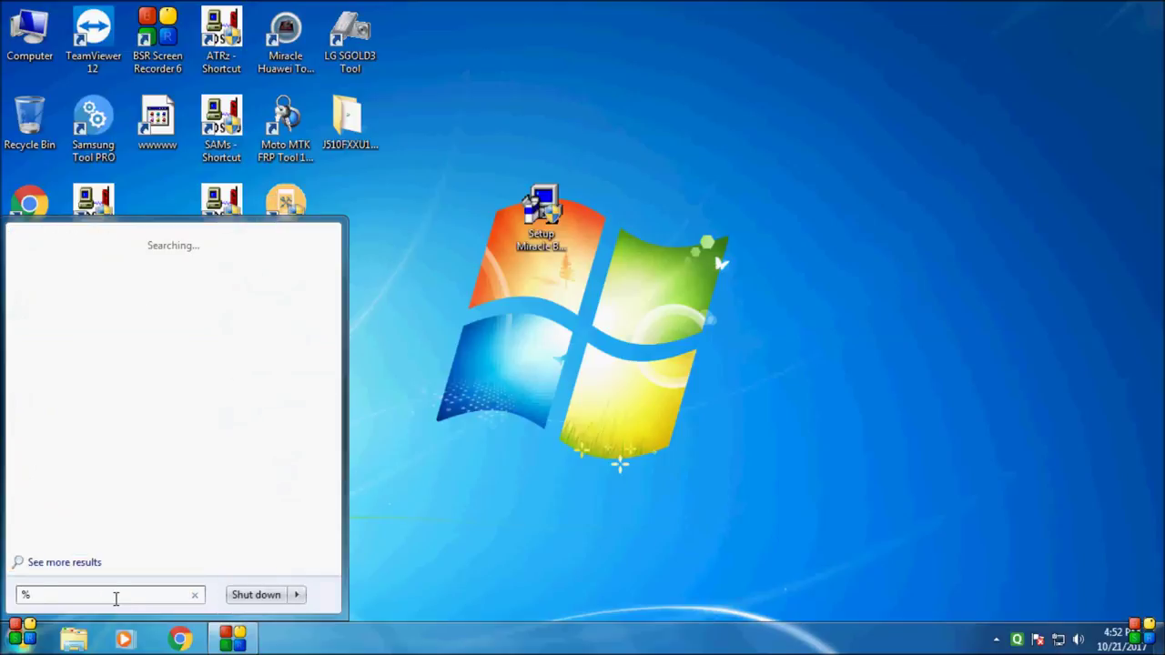
{"action": "type", "text": "temp"}
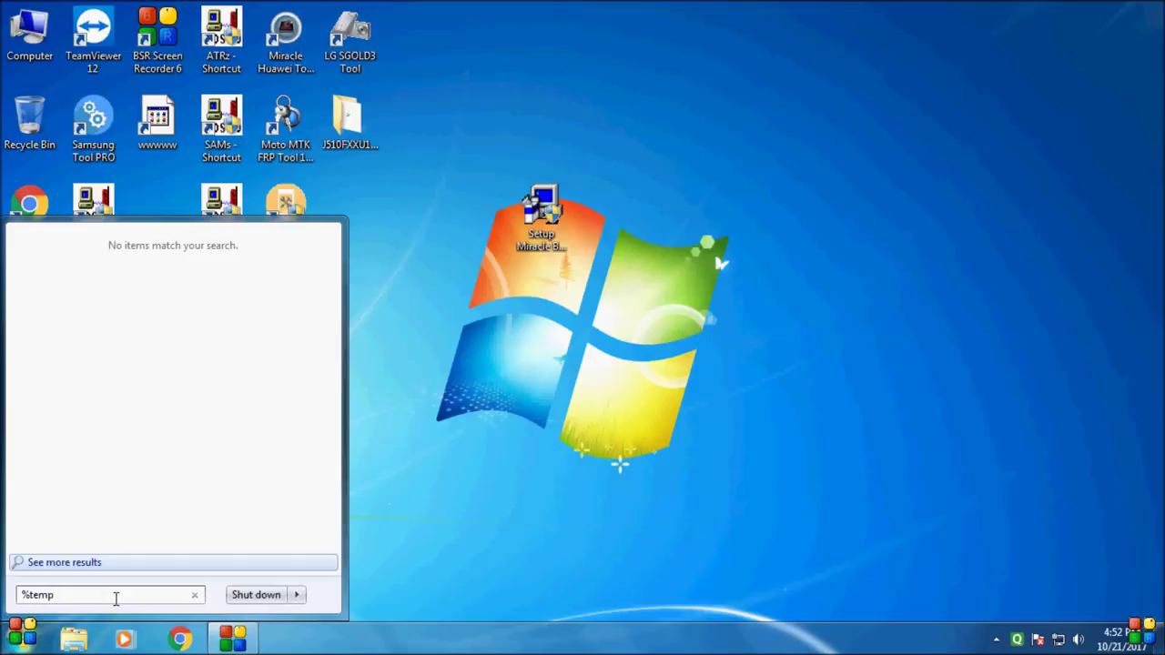
{"action": "type", "text": "%"}
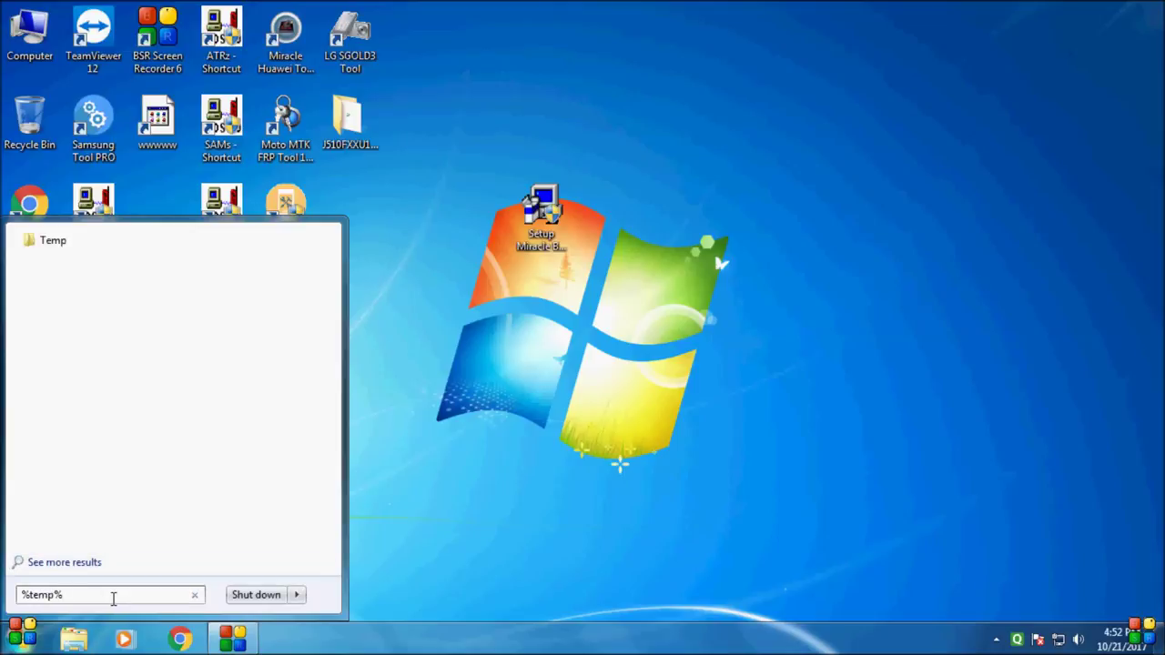
{"action": "key", "text": "Return"}
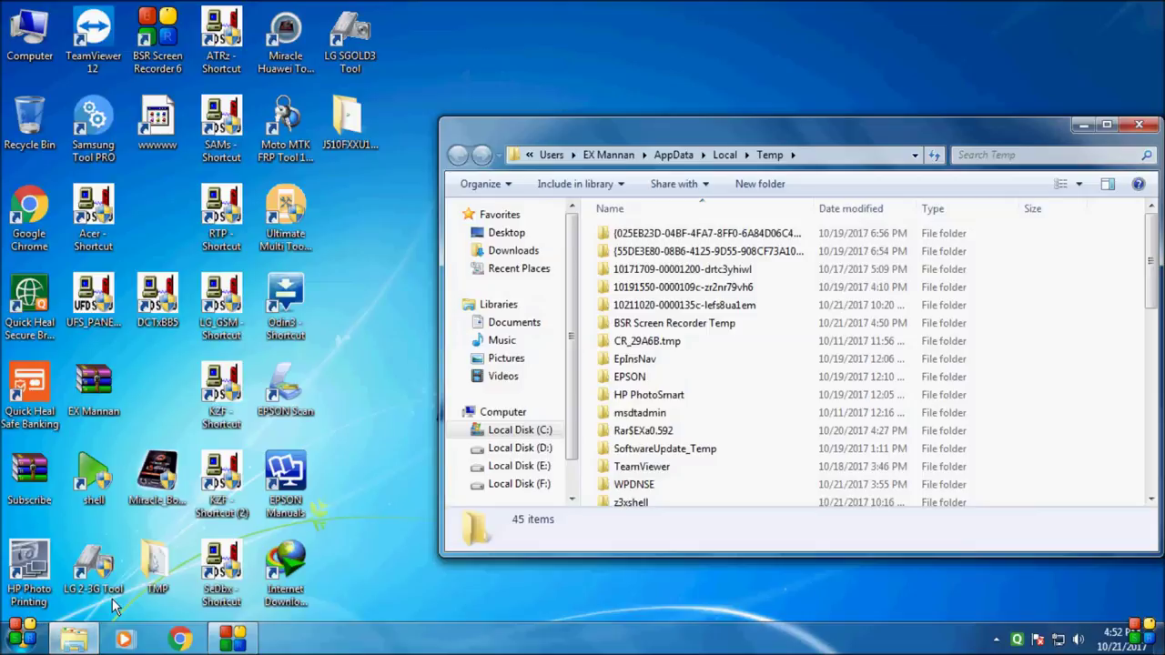
{"action": "left_click_drag", "start_coordinate": [797, 127], "coordinate": [587, 102]}
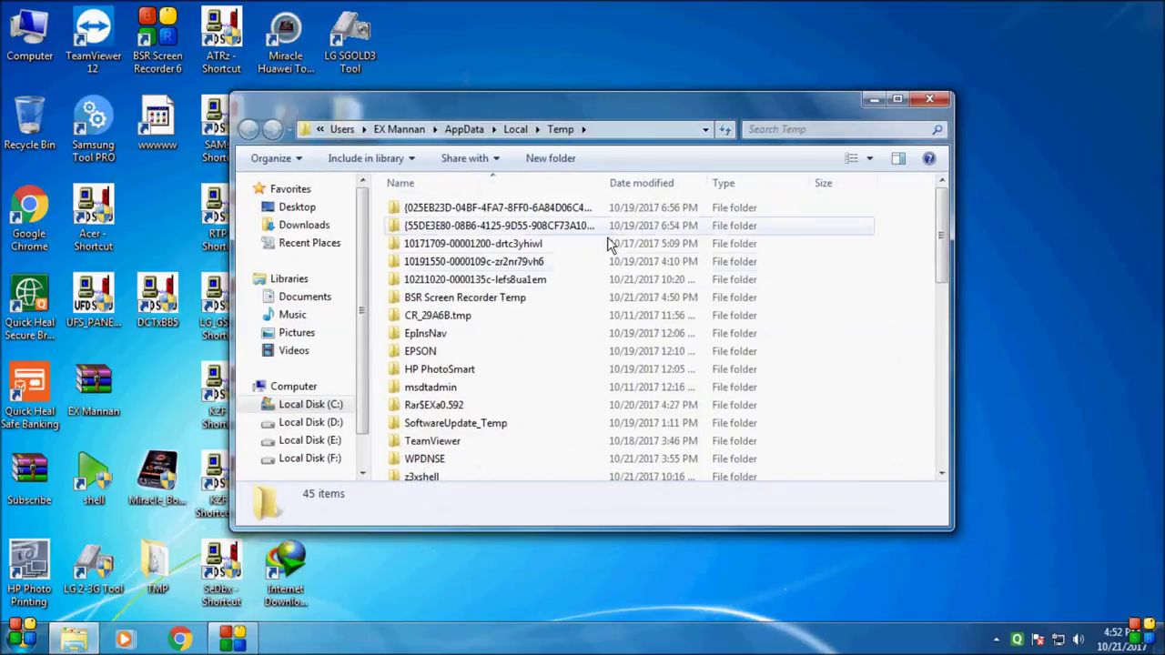
{"action": "double_click", "coordinate": [644, 98]}
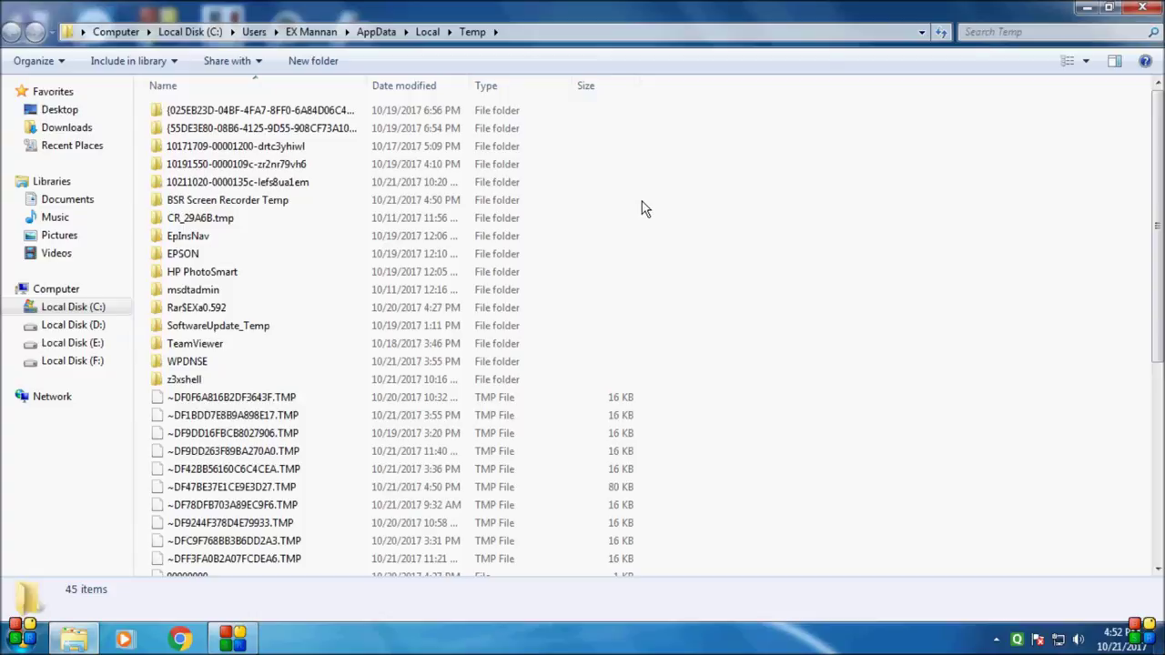
Delete all items in the Temp folder, cancelling the deletion for the items that are in use.
{"action": "key", "text": "ctrl+a"}
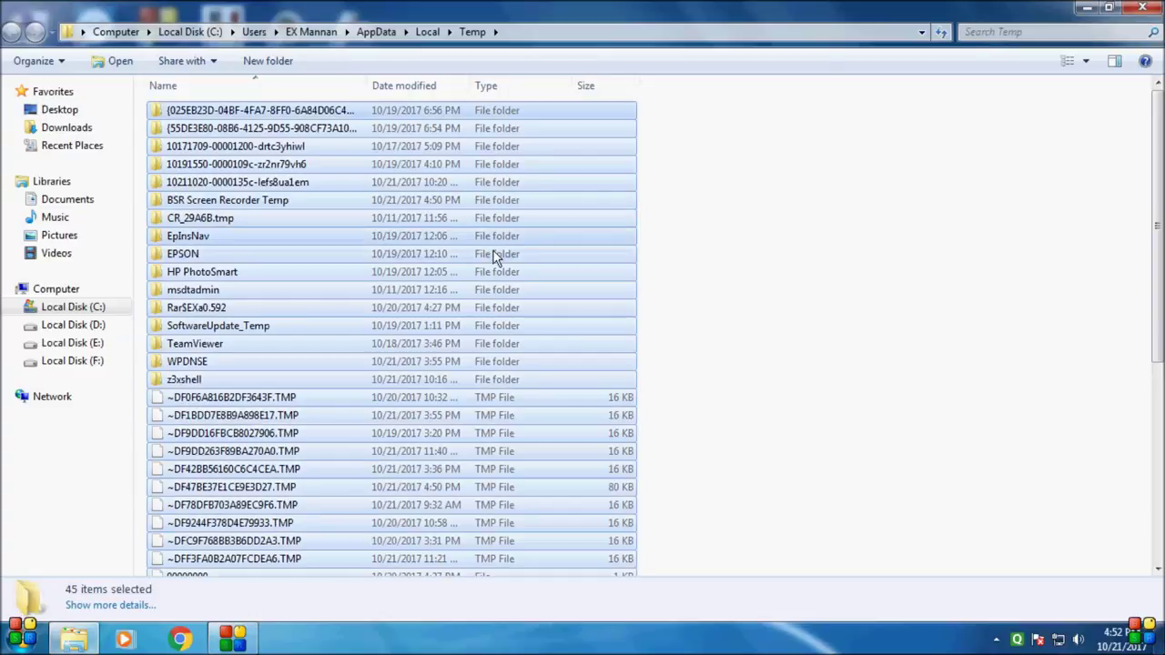
{"action": "double_click", "coordinate": [596, 8]}
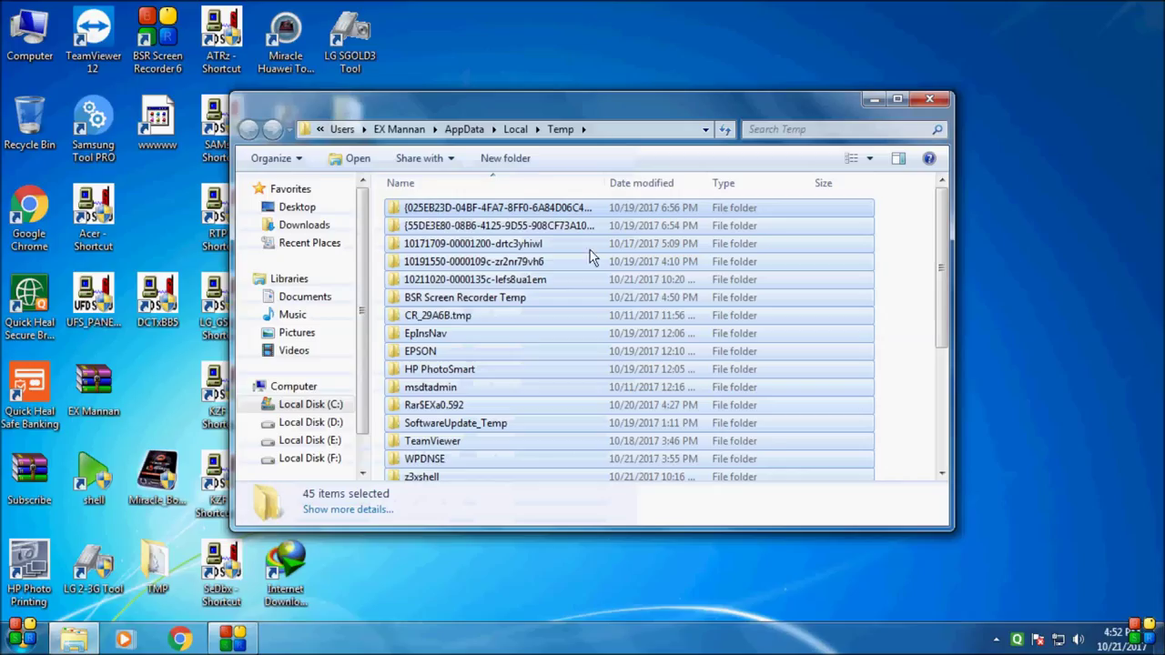
{"action": "right_click", "coordinate": [542, 222]}
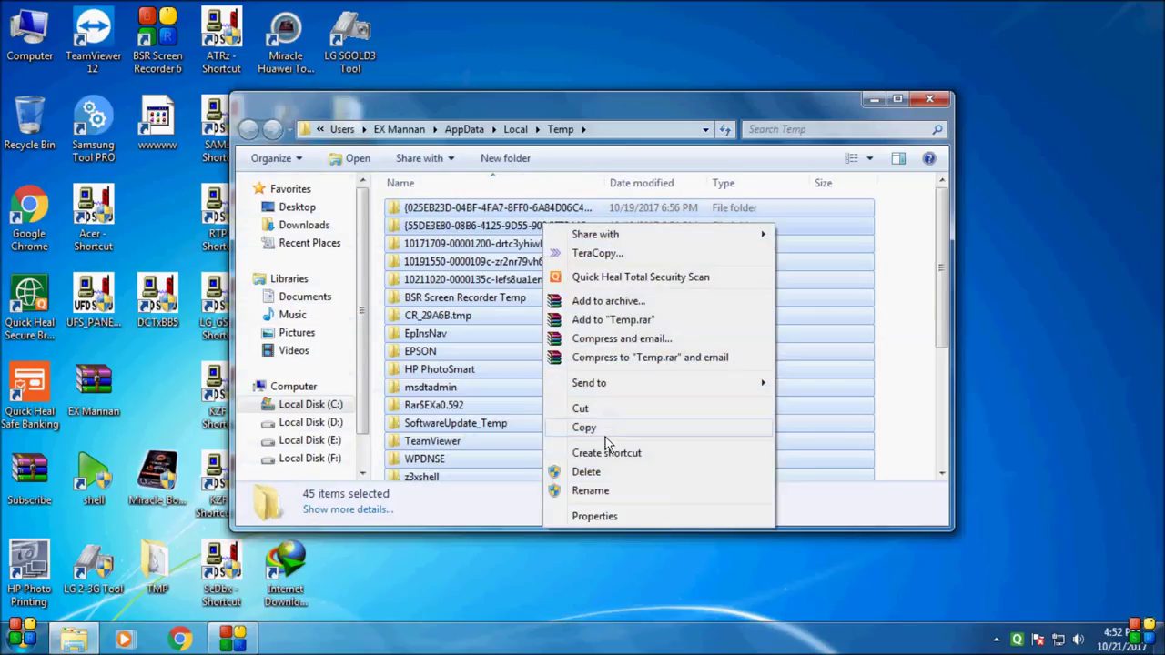
{"action": "left_click", "coordinate": [608, 473]}
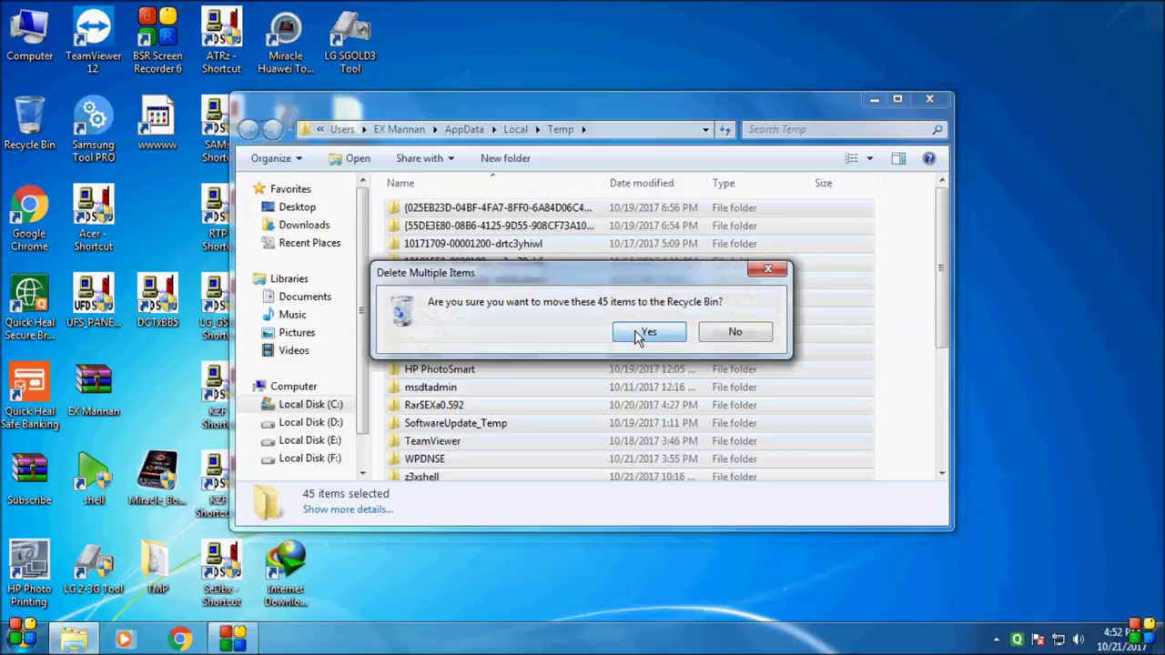
{"action": "left_click", "coordinate": [638, 335]}
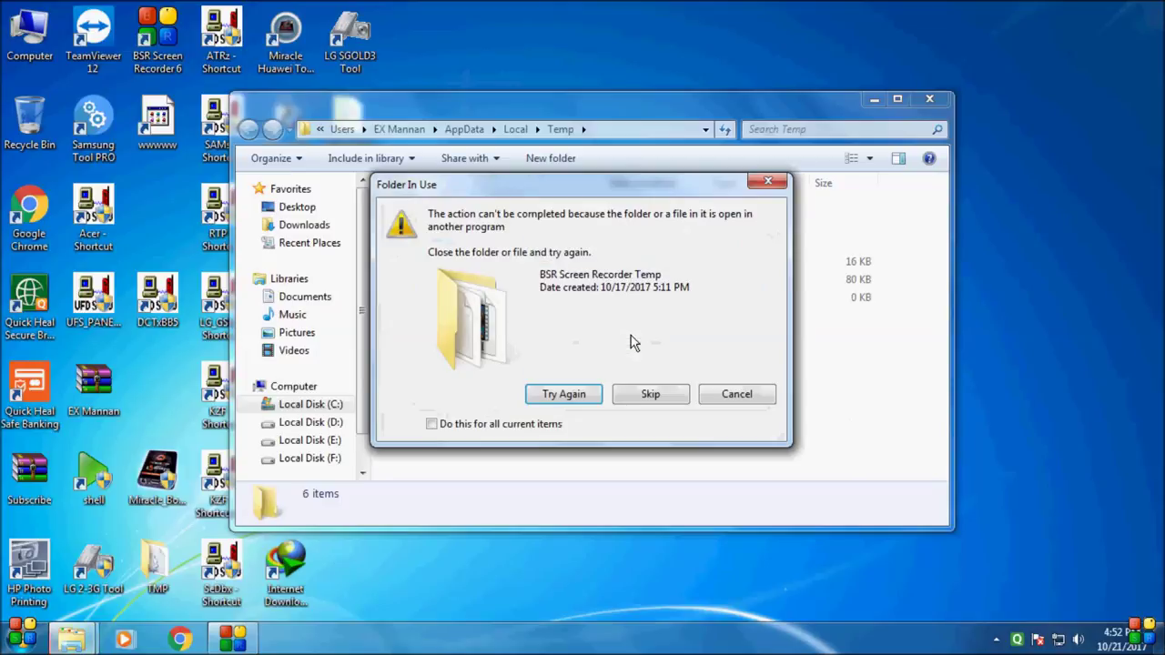
{"action": "left_click", "coordinate": [446, 427]}
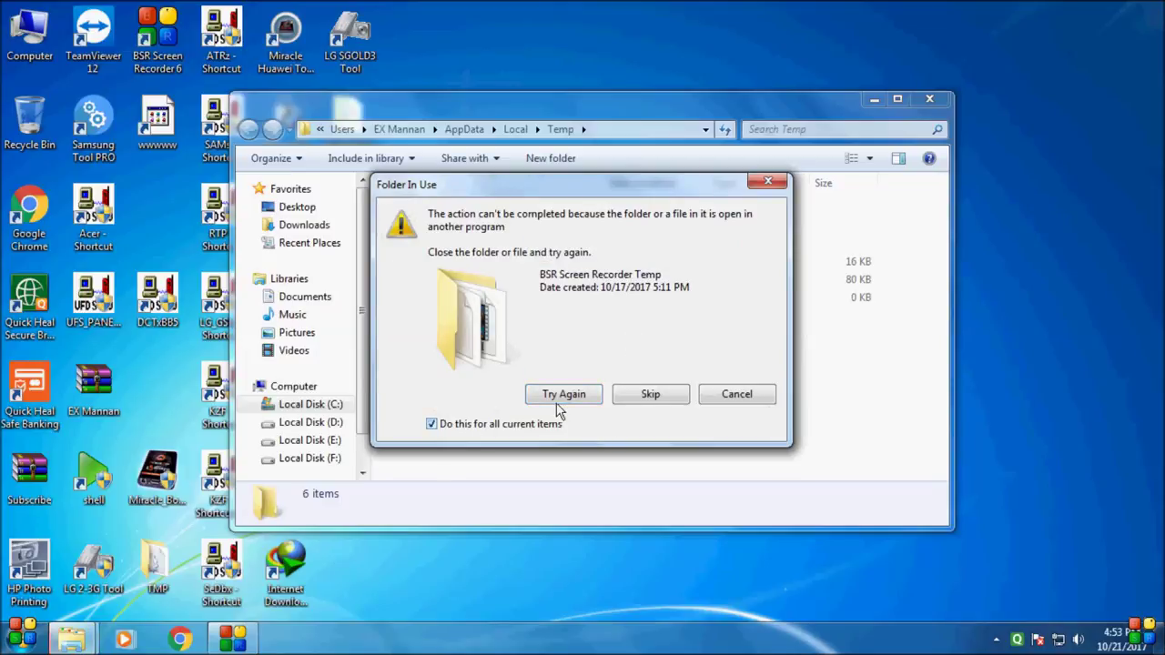
{"action": "left_click", "coordinate": [736, 391]}
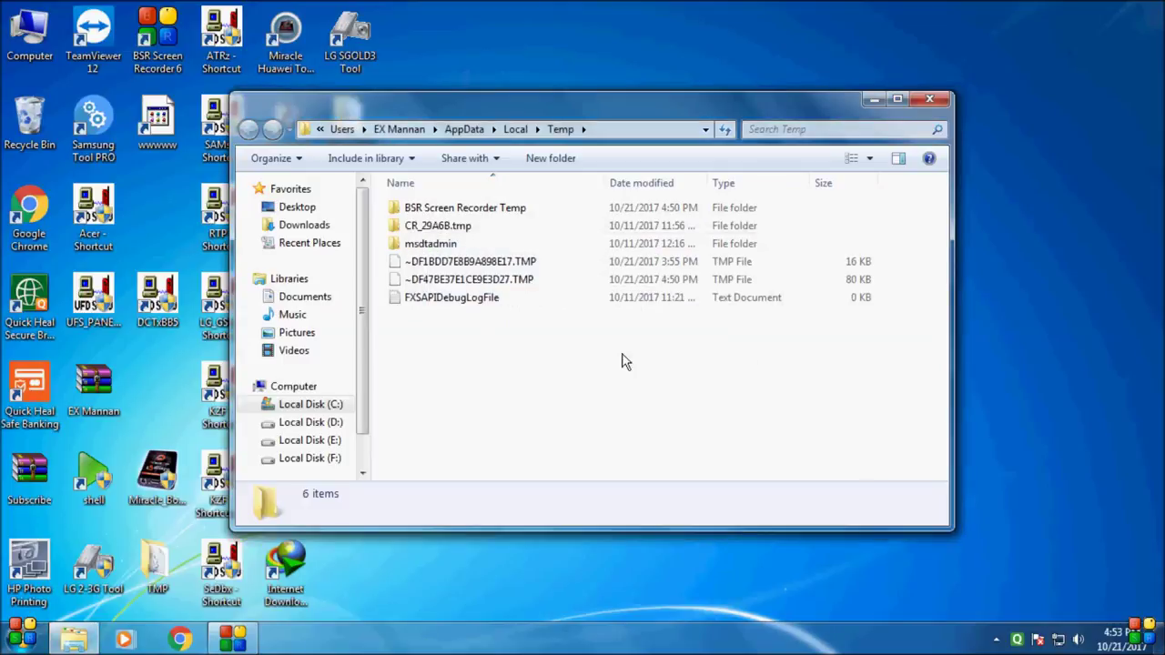
Delete the remaining BSR Screen Recorder Temp, CR_29A6B.tmp and msdtadmin folders from the Temp folder.
{"action": "left_click_drag", "start_coordinate": [559, 202], "coordinate": [429, 262]}
{"action": "right_click", "coordinate": [453, 223]}
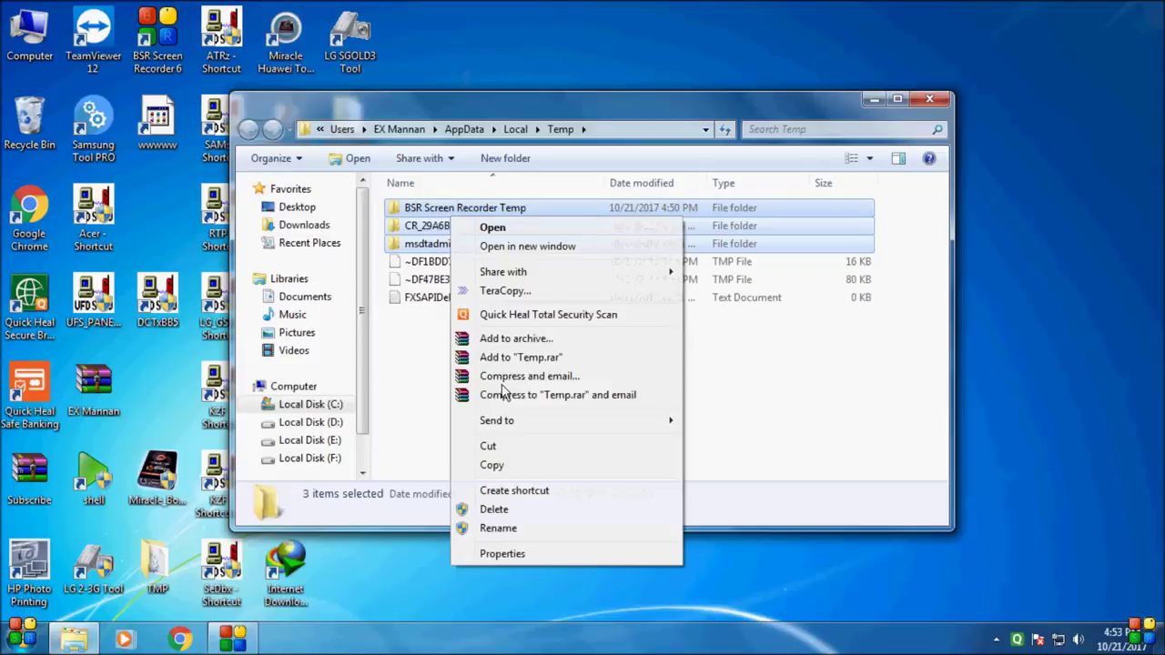
{"action": "left_click", "coordinate": [501, 509]}
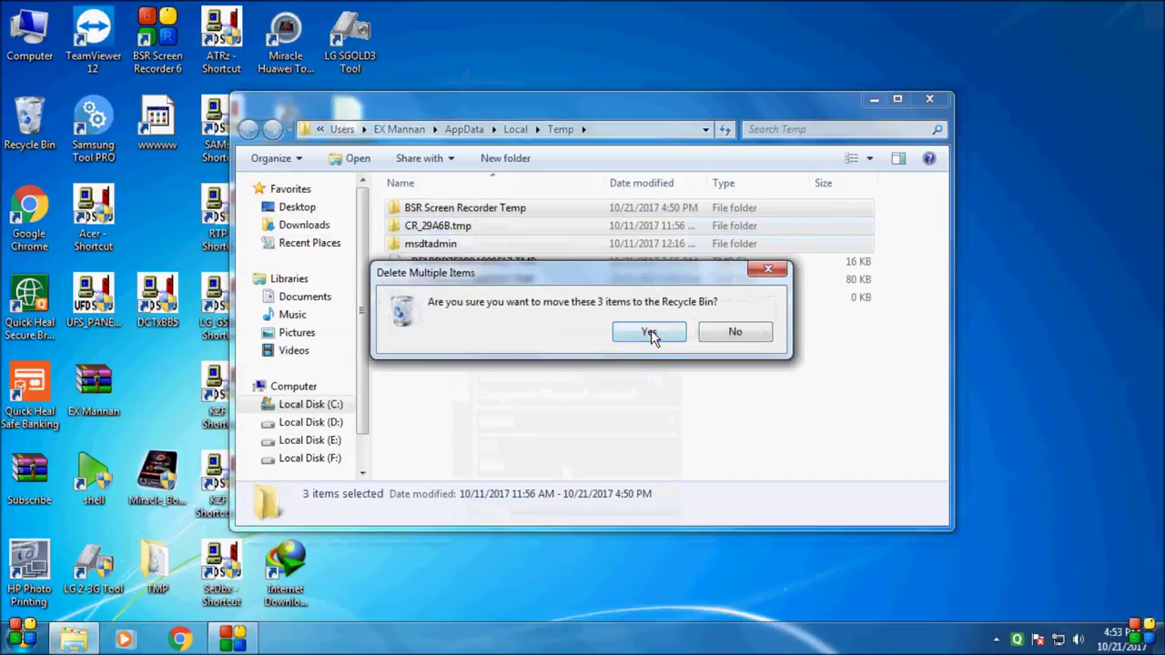
{"action": "left_click", "coordinate": [650, 333]}
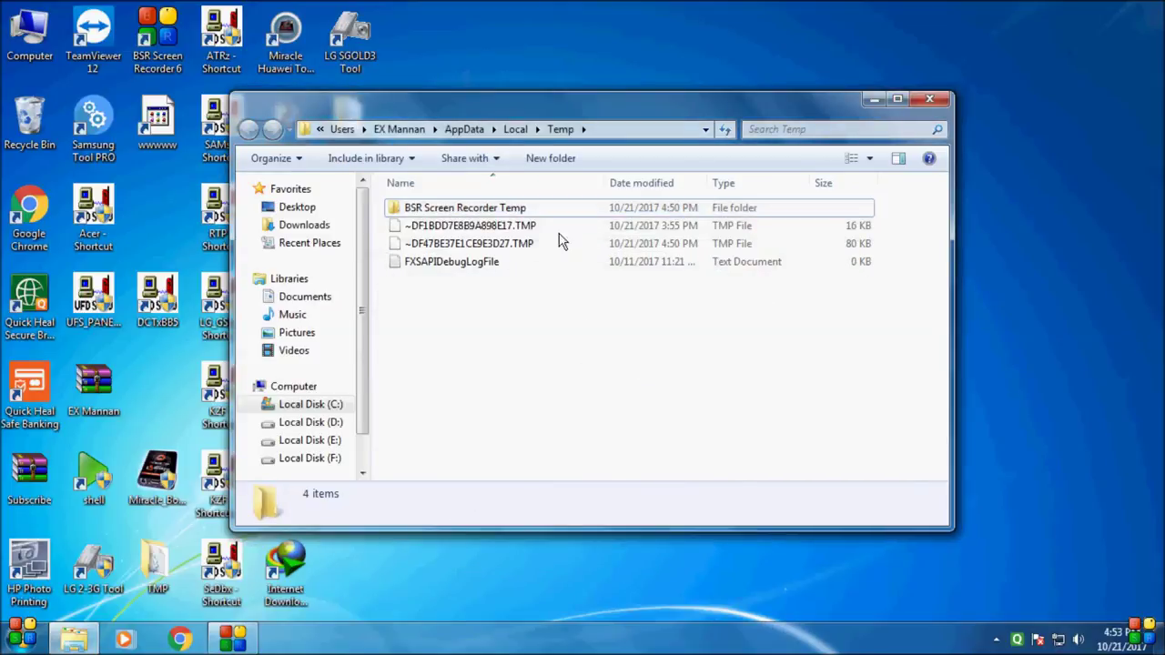
Try to delete the BSR Screen Recorder Temp folder on its own and dismiss the folder-in-use prompt.
{"action": "left_click", "coordinate": [519, 211]}
{"action": "right_click", "coordinate": [521, 209]}
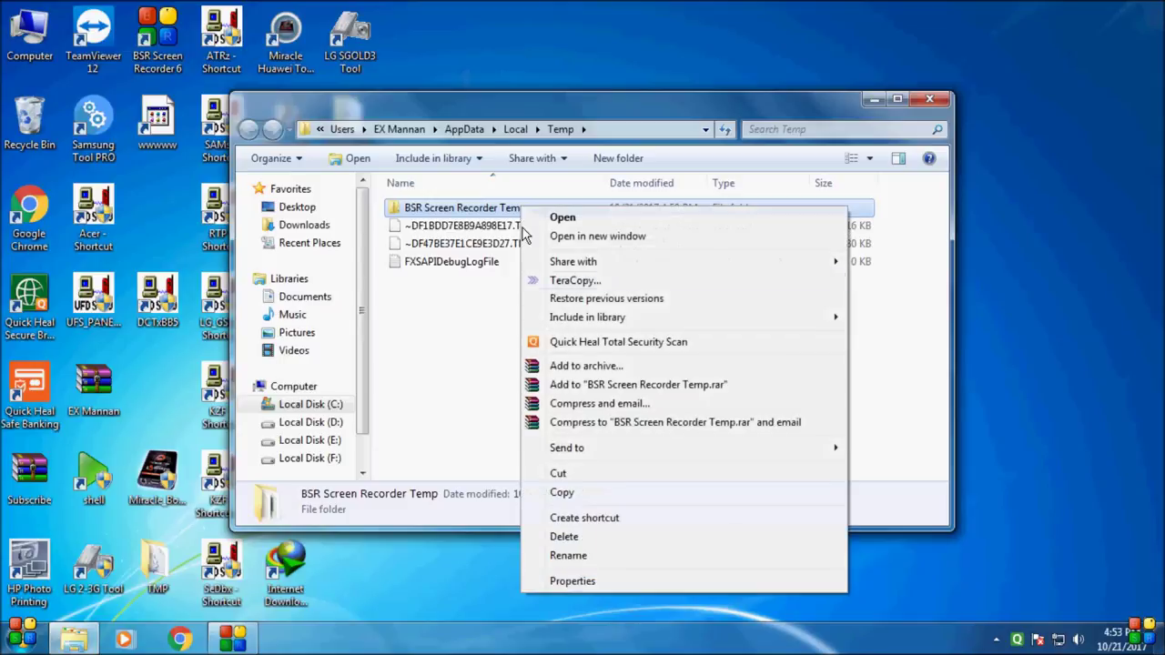
{"action": "left_click", "coordinate": [598, 544]}
{"action": "left_click", "coordinate": [652, 388]}
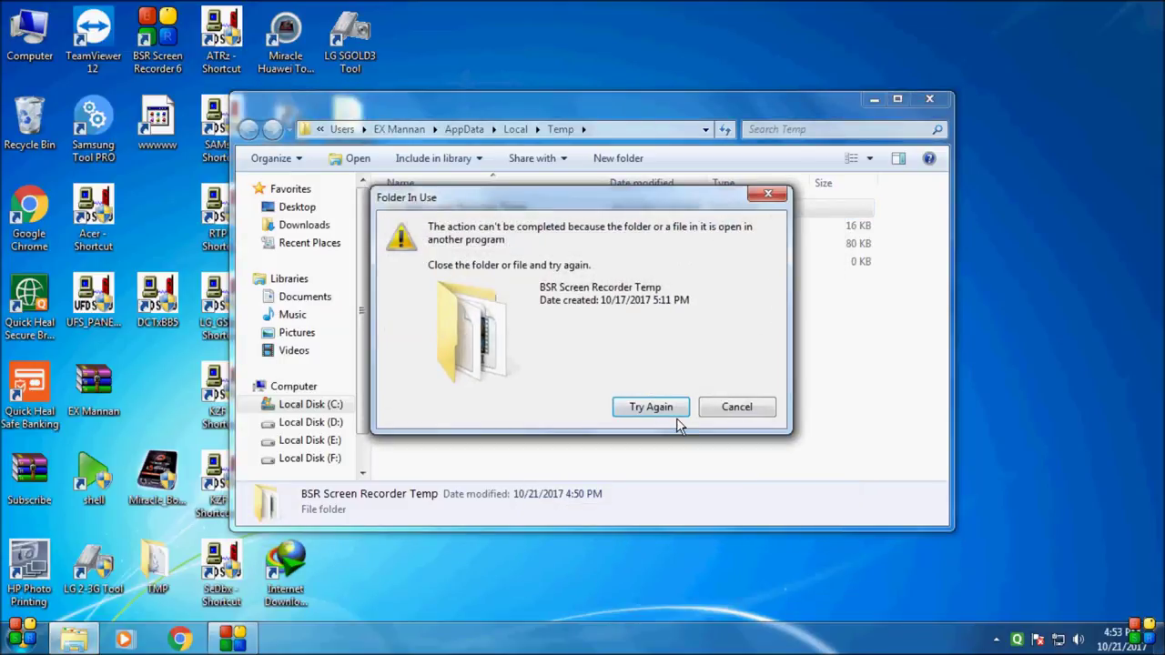
{"action": "left_click", "coordinate": [737, 406]}
{"action": "left_click", "coordinate": [627, 421]}
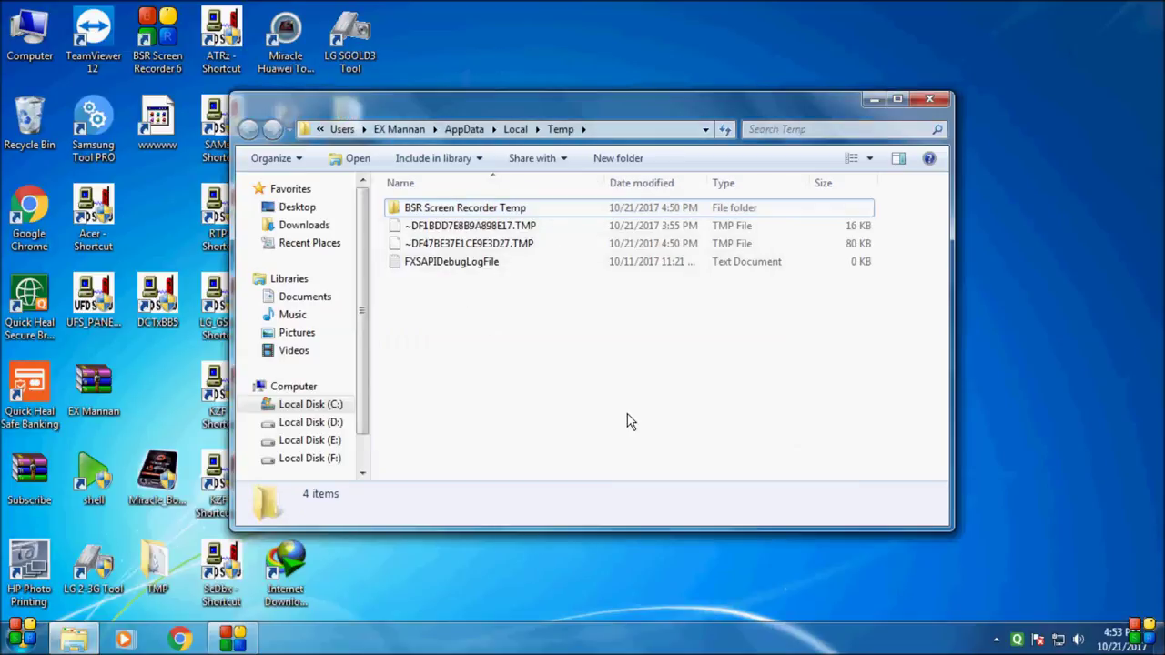
Try to delete the FXSAPIDebugLogFile text document from the Temp folder and dismiss the file-in-use prompt.
{"action": "left_click", "coordinate": [455, 264]}
{"action": "right_click", "coordinate": [455, 264]}
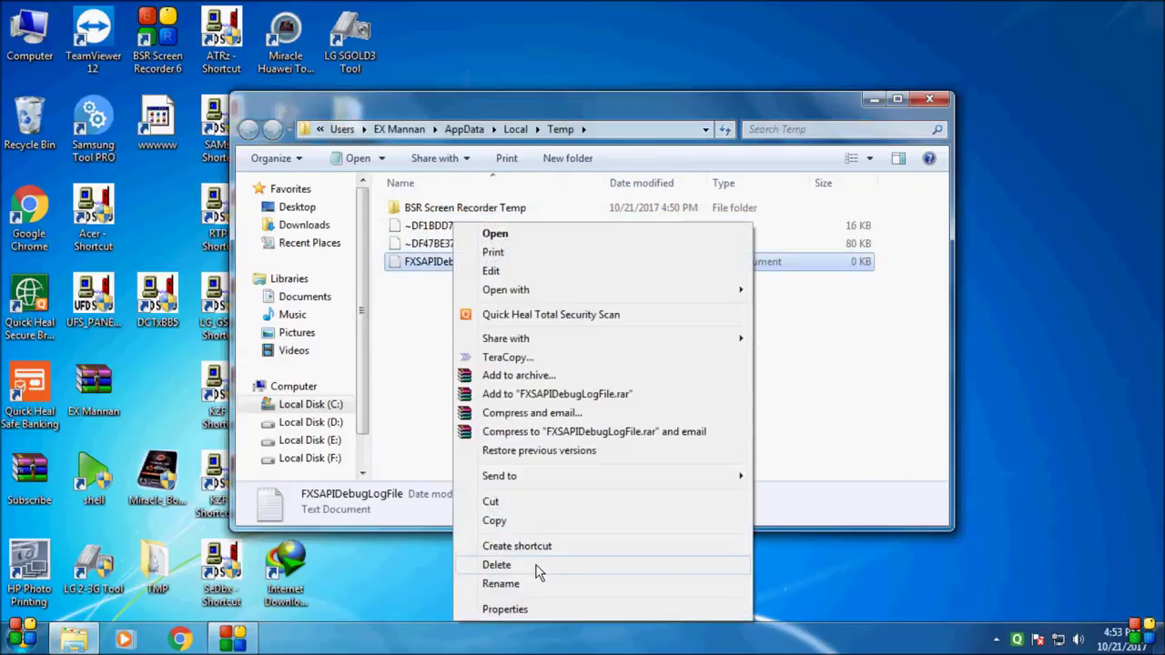
{"action": "left_click", "coordinate": [536, 564]}
{"action": "left_click", "coordinate": [640, 389]}
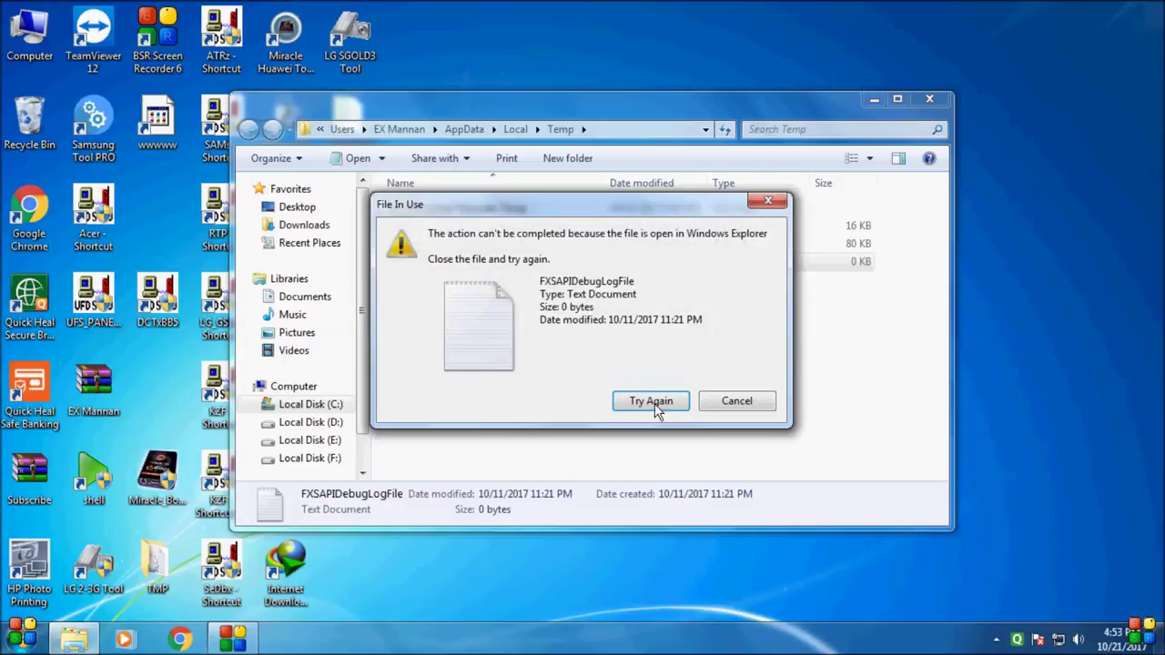
{"action": "left_click", "coordinate": [728, 403]}
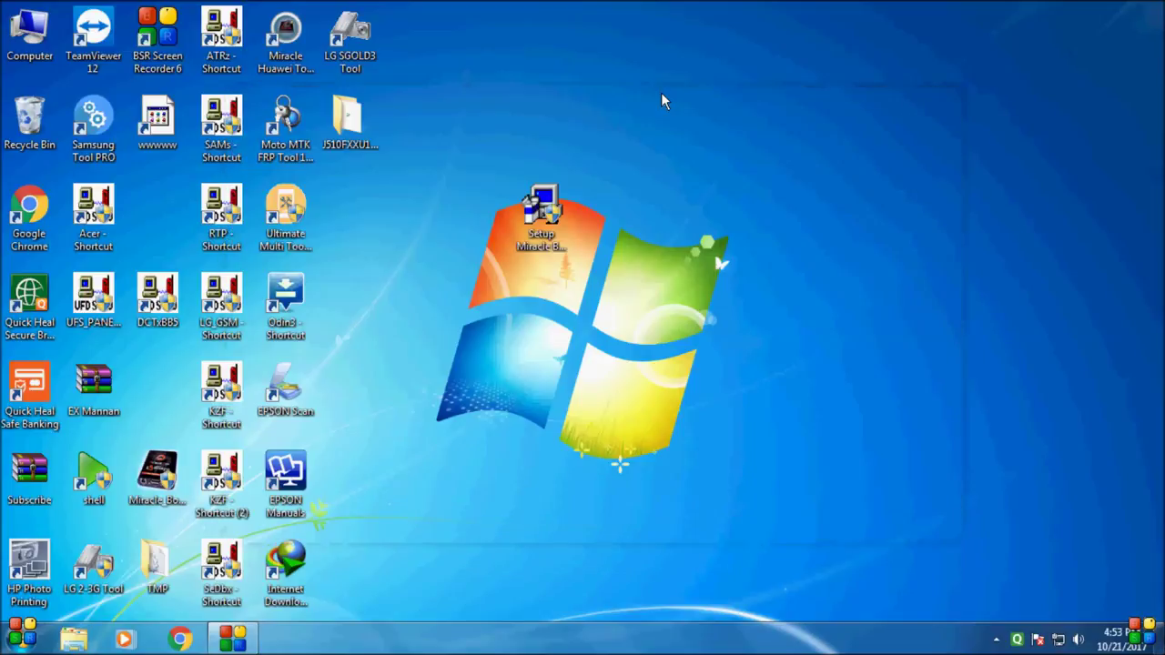
{"action": "right_click", "coordinate": [560, 240]}
{"action": "left_click", "coordinate": [626, 289]}
{"action": "right_click", "coordinate": [580, 261]}
{"action": "left_click", "coordinate": [628, 309]}
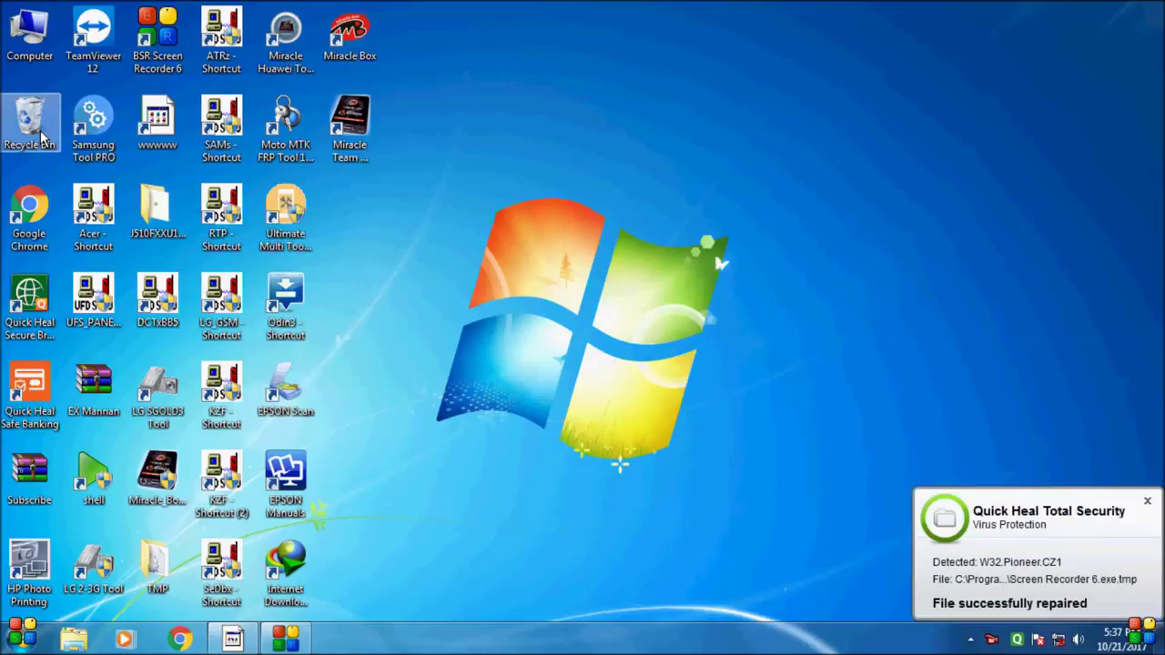
Empty the Recycle Bin and confirm the permanent deletion of its contents.
{"action": "right_click", "coordinate": [39, 129]}
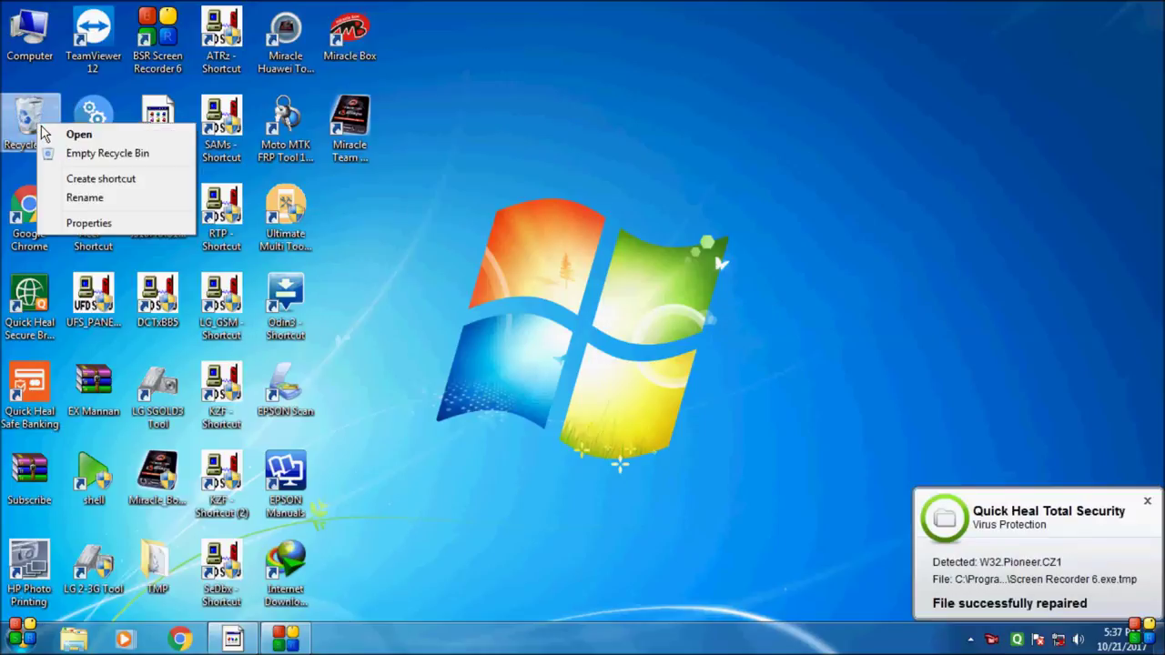
{"action": "left_click", "coordinate": [82, 155]}
{"action": "left_click", "coordinate": [662, 364]}
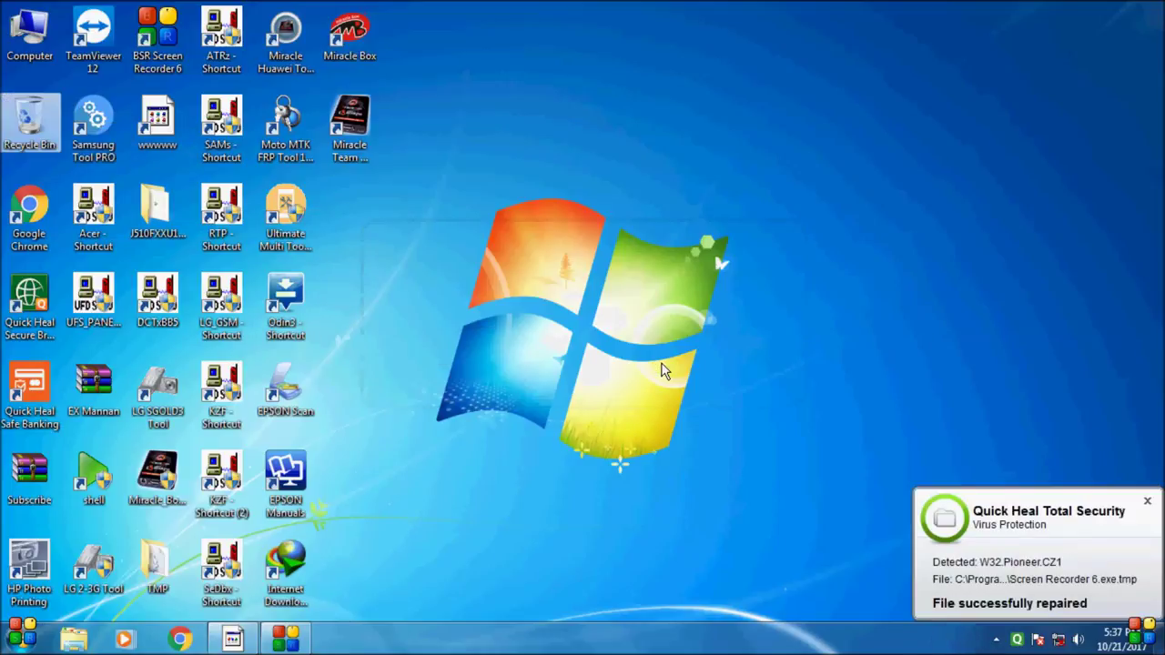
{"action": "right_click", "coordinate": [541, 253]}
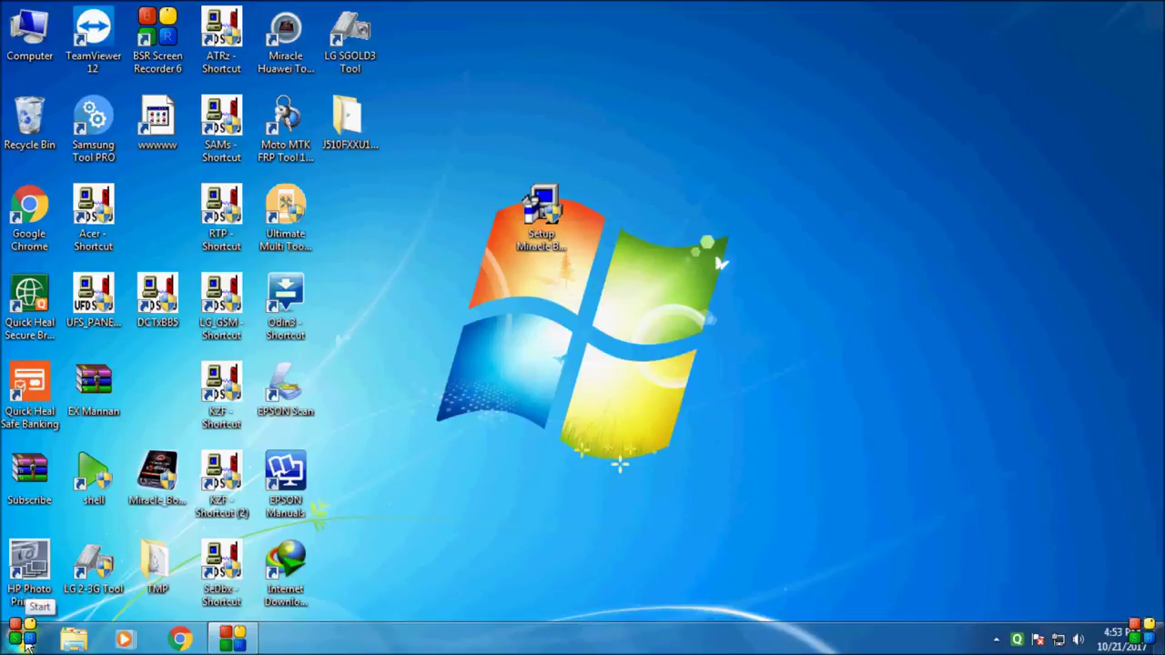
Open the computer's shutdown options.
{"action": "left_click", "coordinate": [27, 641]}
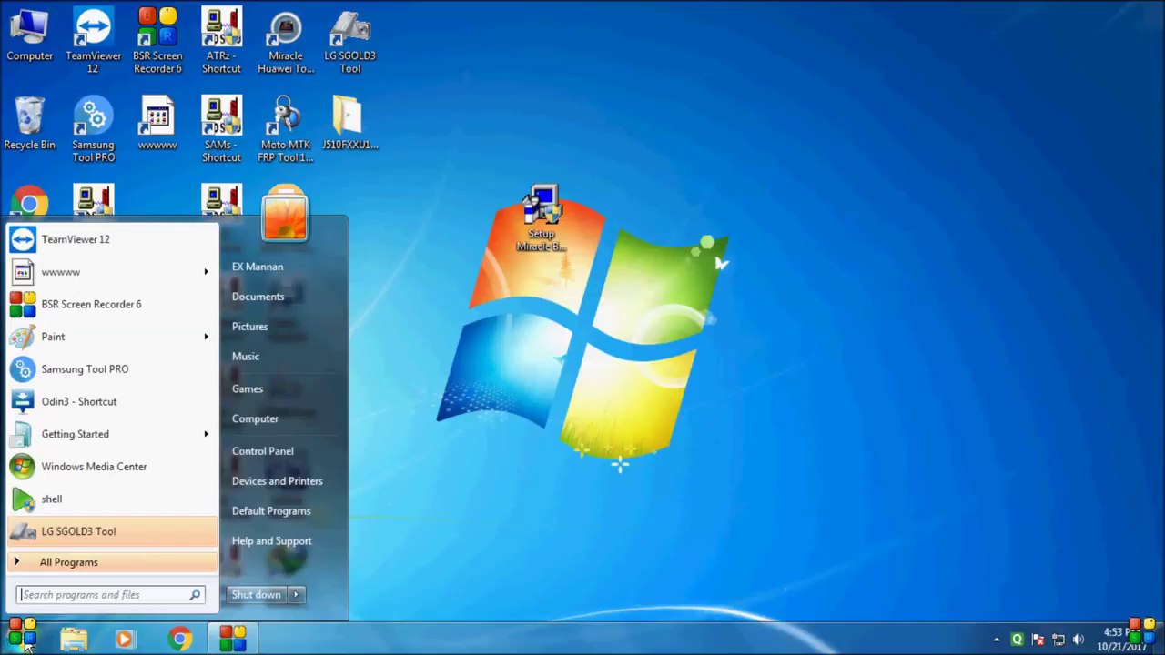
{"action": "left_click", "coordinate": [296, 594]}
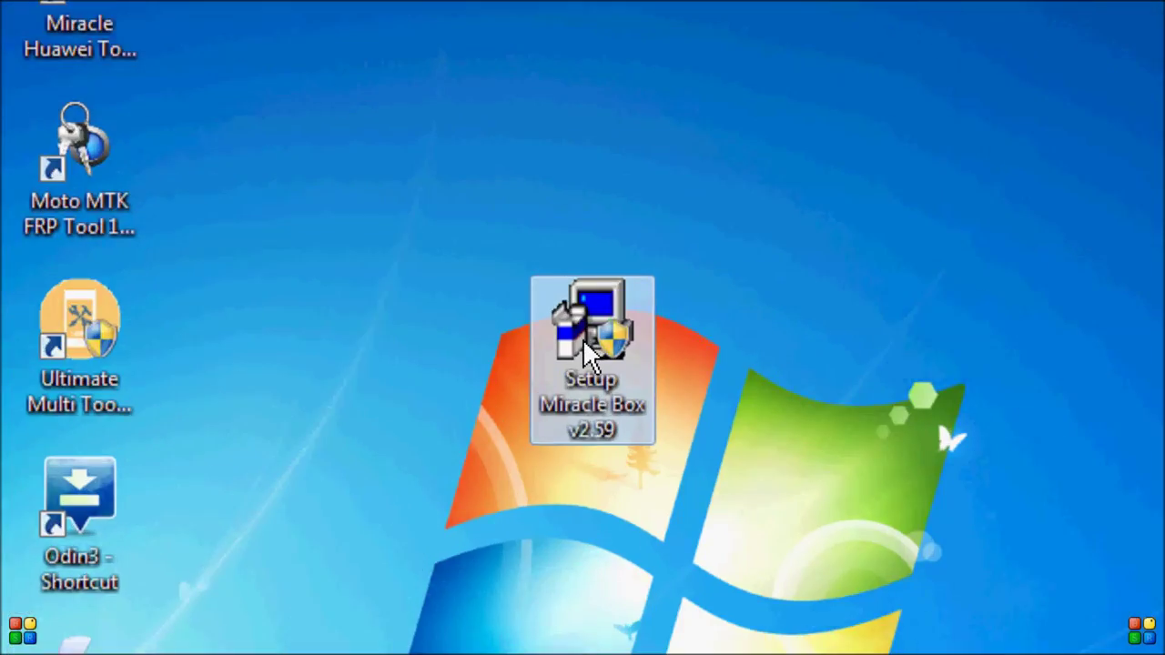
Launch the Setup Miracle Box v2.59 installer on the desktop and allow it to run.
{"action": "right_click", "coordinate": [592, 355]}
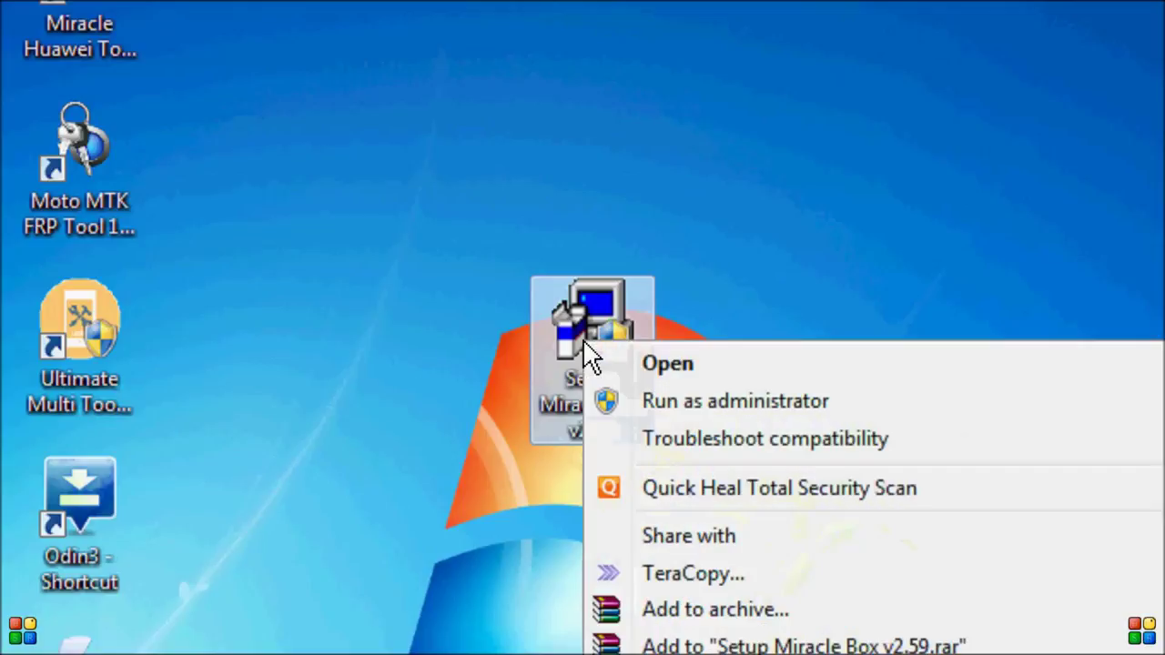
{"action": "key", "text": "Escape"}
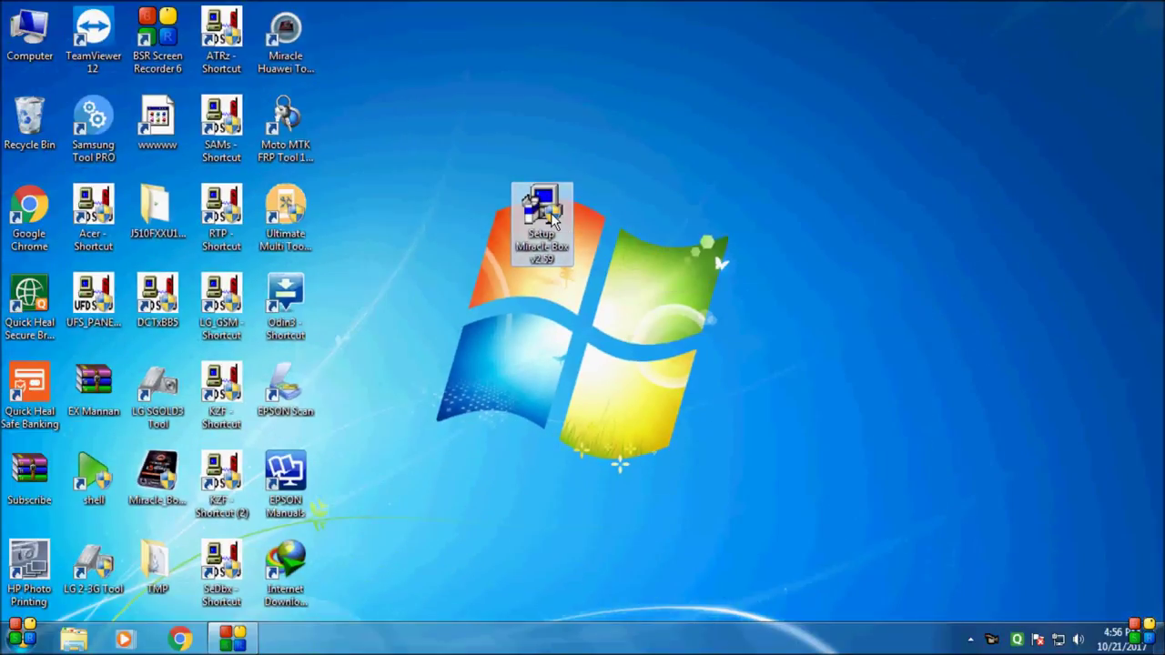
{"action": "right_click", "coordinate": [555, 216]}
{"action": "left_click", "coordinate": [591, 219]}
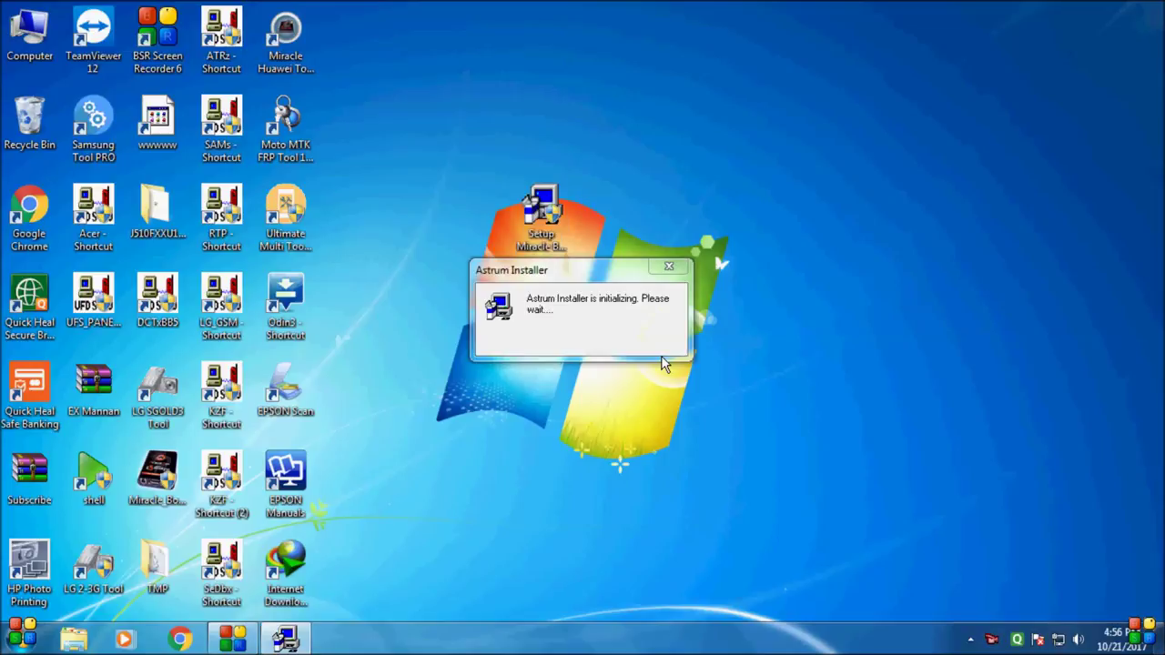
{"action": "left_click", "coordinate": [731, 371]}
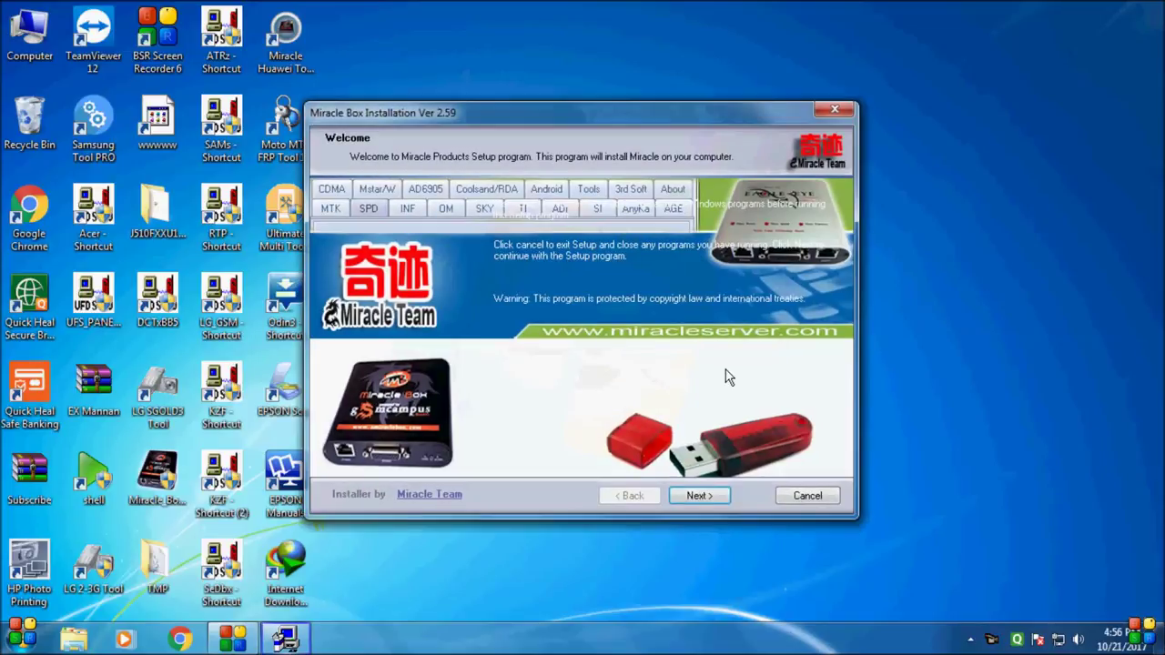
Advance through the Miracle Box 2.59 setup pages to start the installation and move its progress window out of the way.
{"action": "left_click", "coordinate": [708, 497]}
{"action": "left_click", "coordinate": [497, 462]}
{"action": "left_click", "coordinate": [709, 496]}
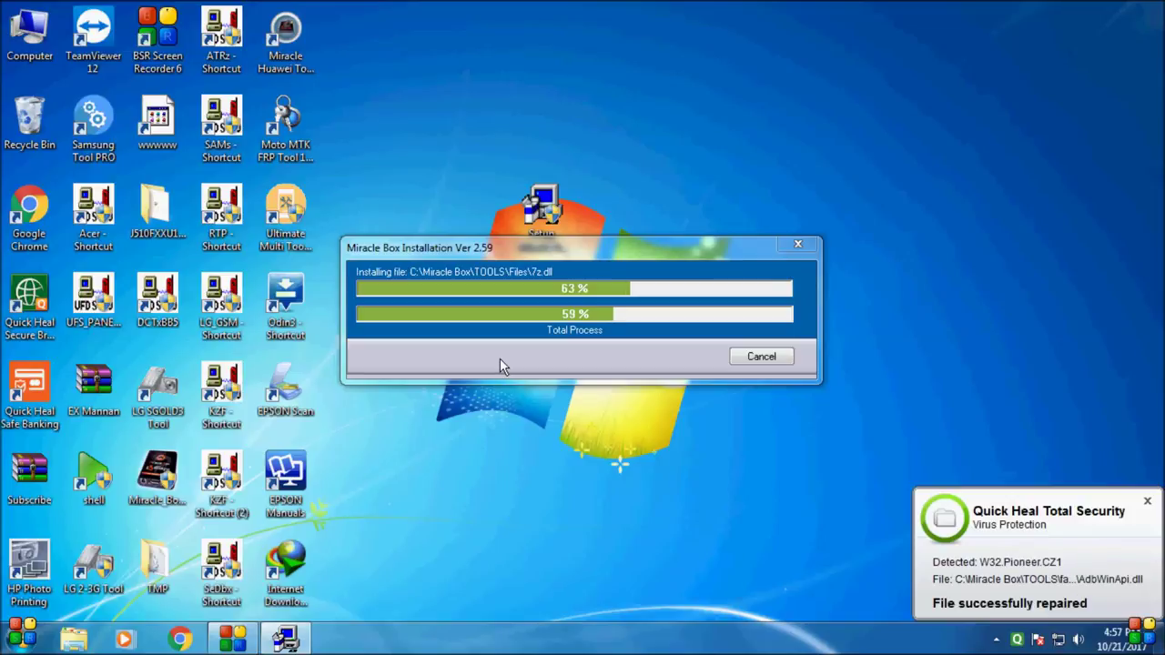
{"action": "left_click_drag", "start_coordinate": [500, 357], "coordinate": [539, 134]}
{"action": "right_click", "coordinate": [706, 287]}
{"action": "left_click", "coordinate": [760, 337]}
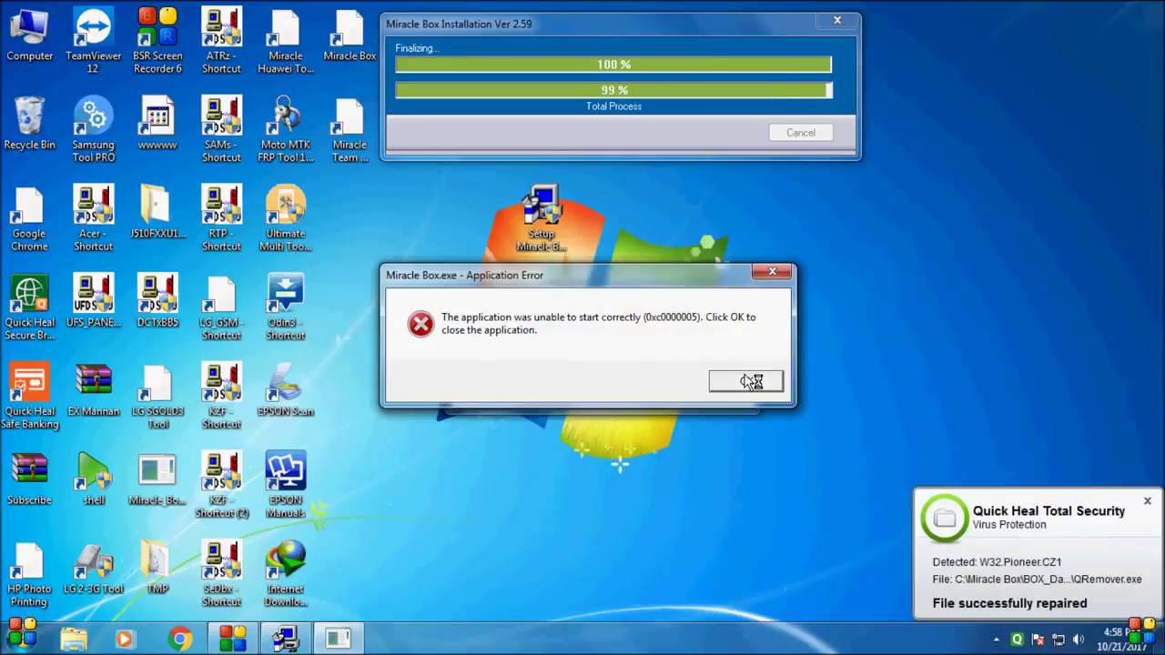
Dismiss the Miracle Box.exe error and the installation thank-you message, and close the Upden notes and the Chrome window.
{"action": "left_click", "coordinate": [746, 378]}
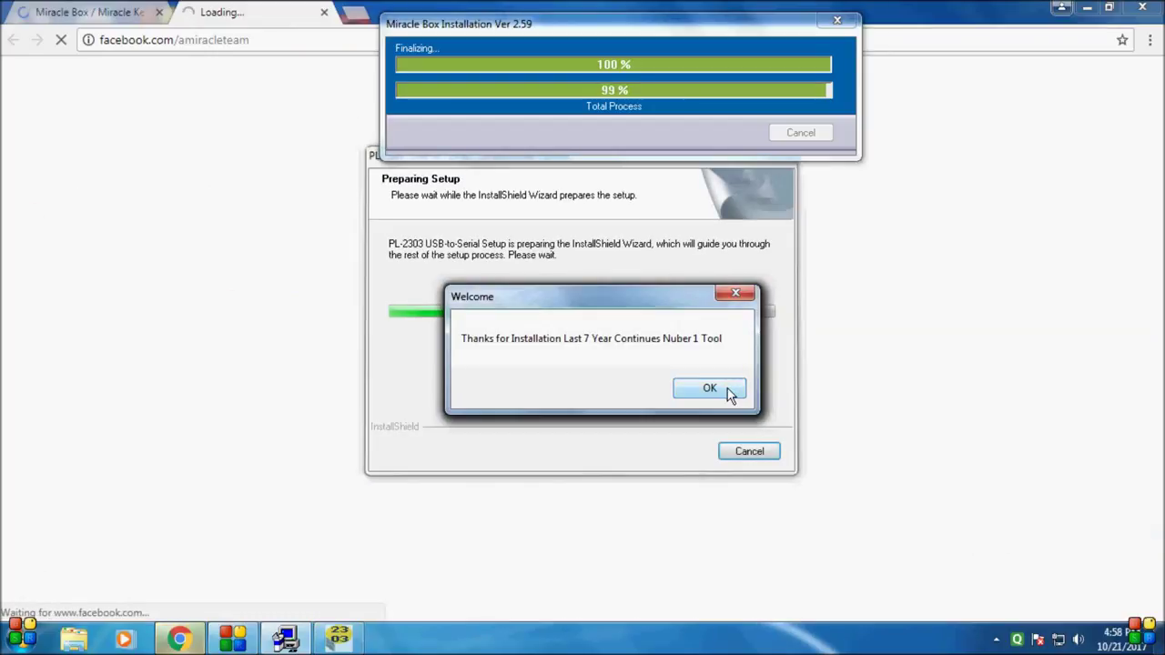
{"action": "left_click", "coordinate": [728, 391]}
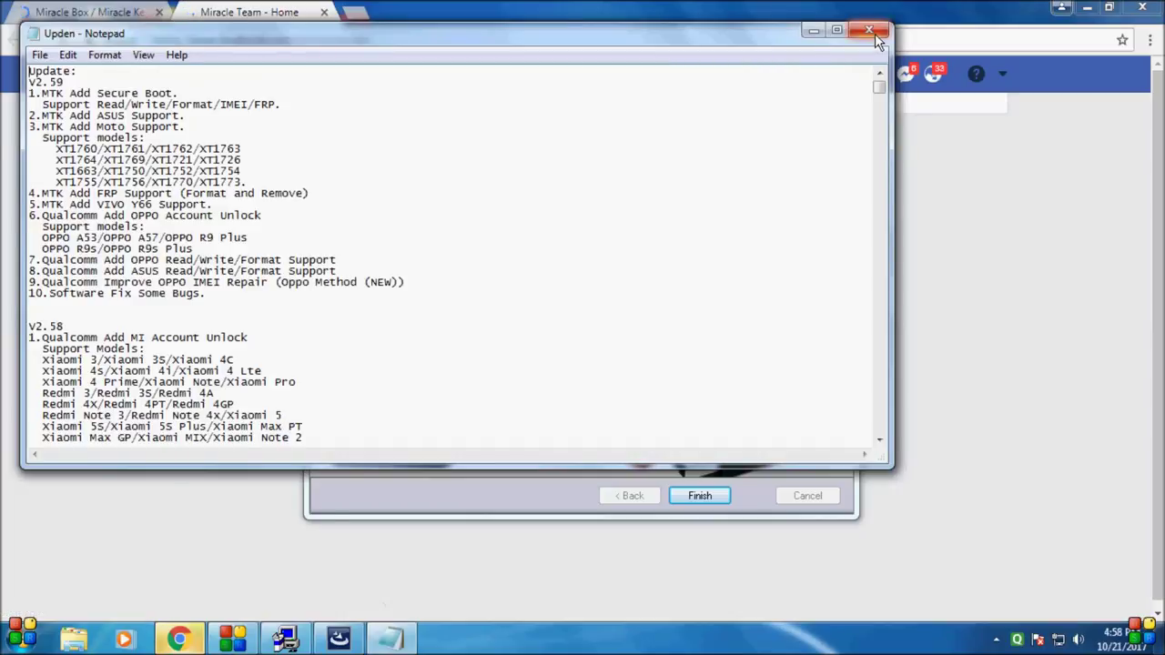
{"action": "left_click", "coordinate": [872, 34]}
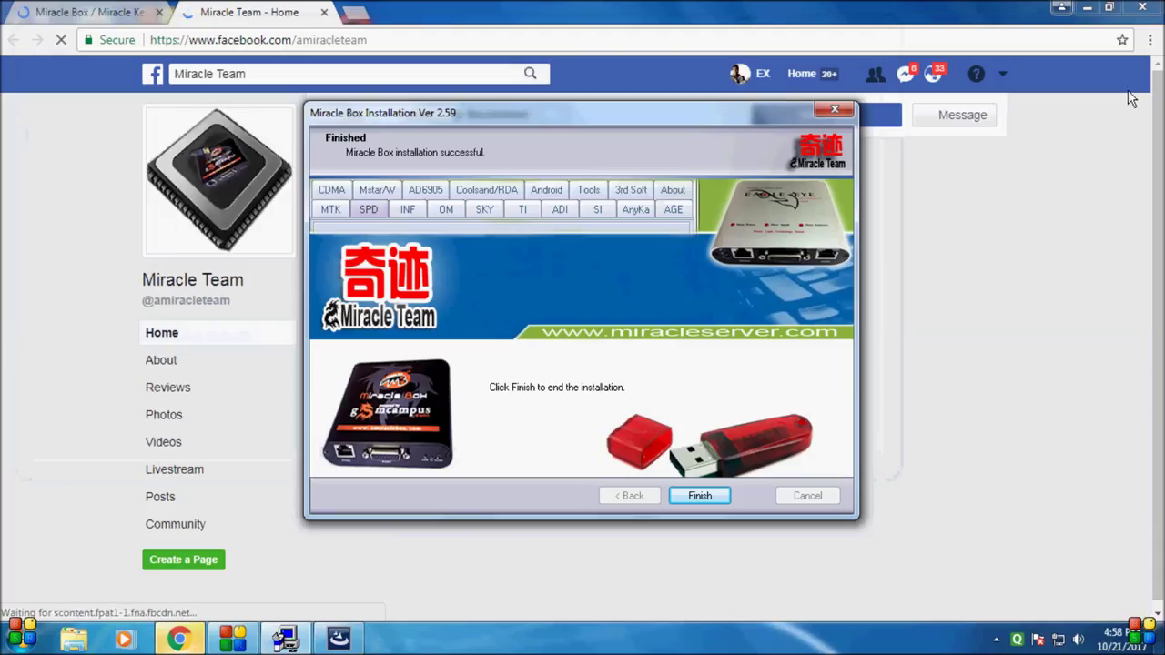
{"action": "left_click", "coordinate": [1142, 8]}
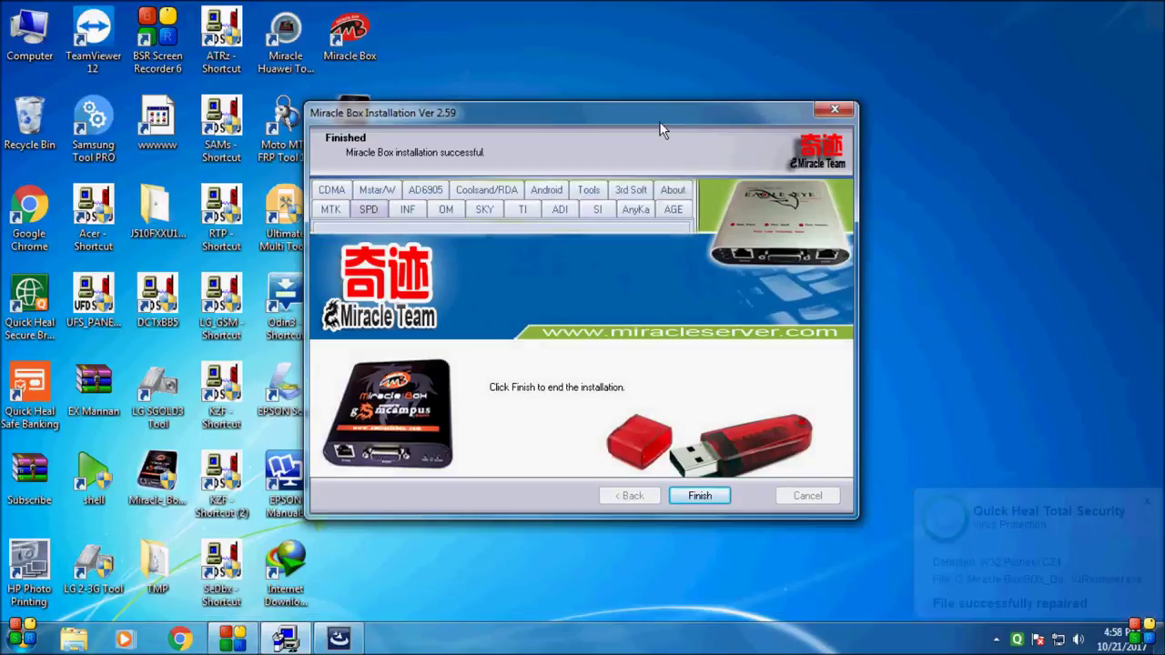
Bring the PL2303 USB-to-Serial driver installer into view, select its Modify and Repair options, and cancel and exit its setup.
{"action": "left_click_drag", "start_coordinate": [675, 111], "coordinate": [969, 114]}
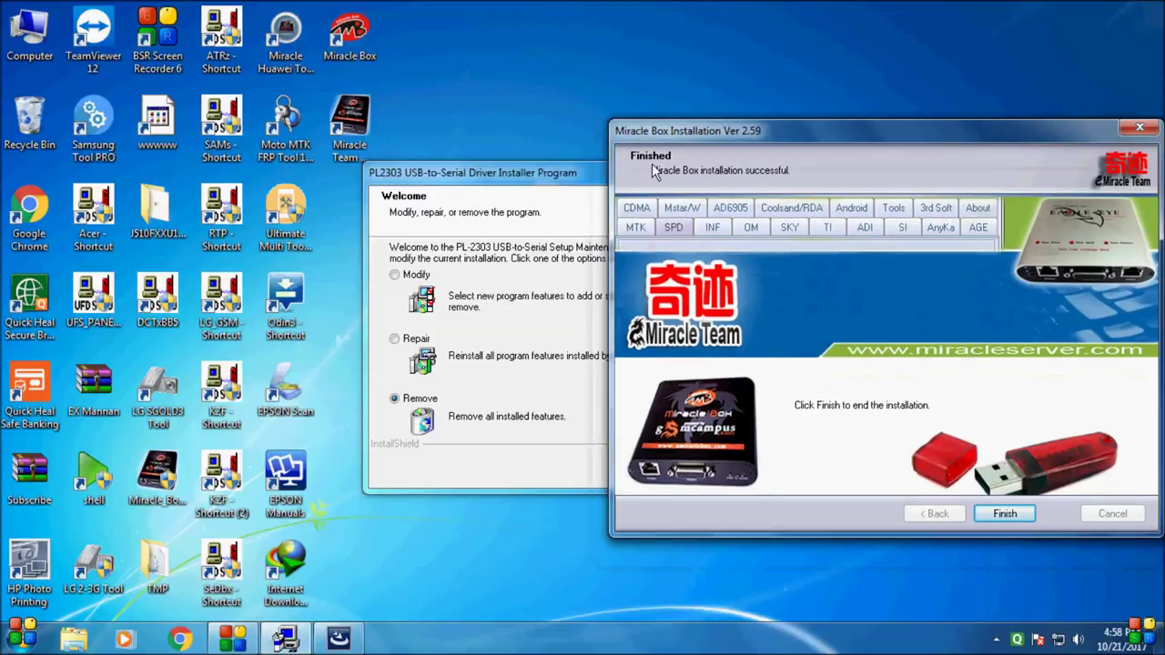
{"action": "left_click_drag", "start_coordinate": [566, 180], "coordinate": [535, 170]}
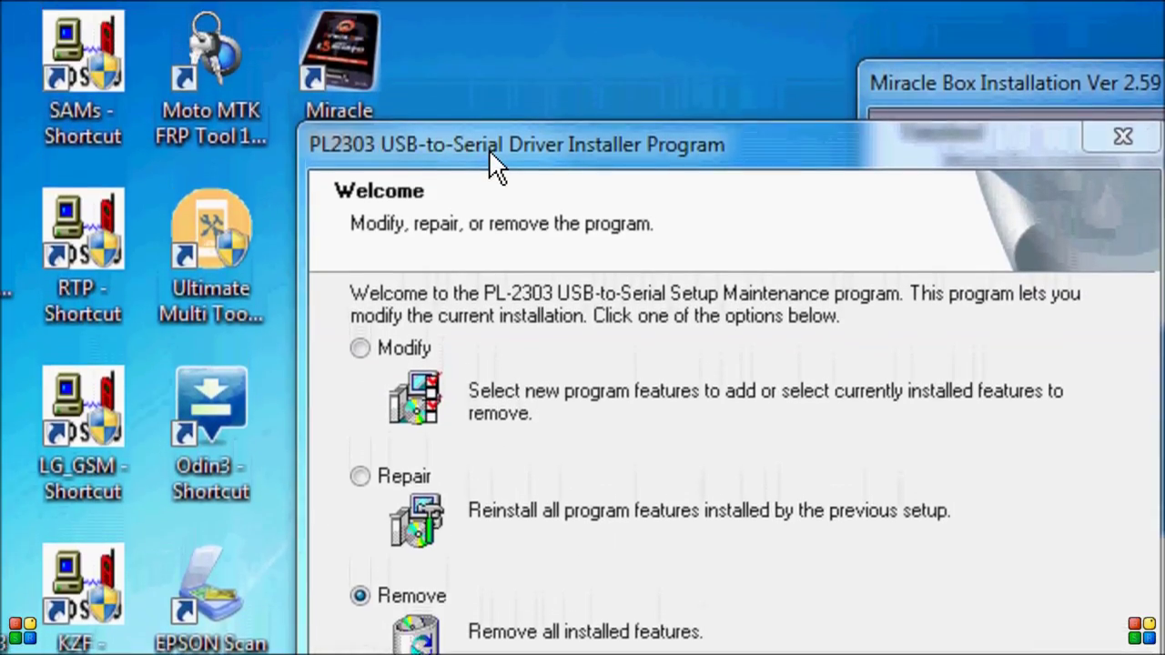
{"action": "left_click", "coordinate": [366, 349]}
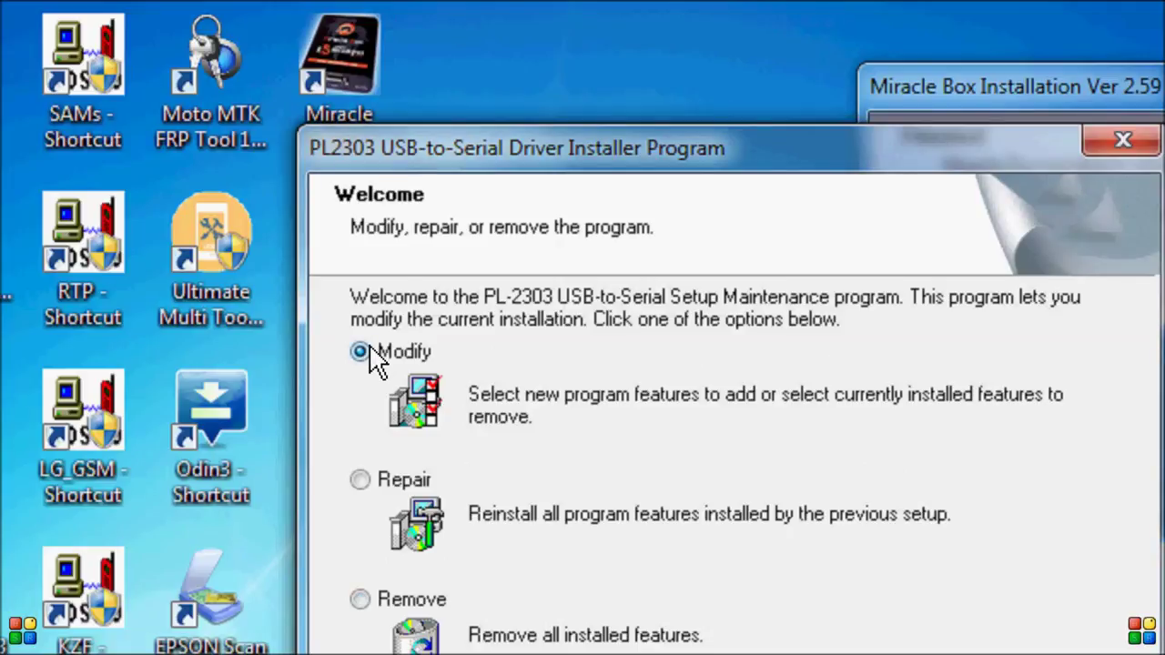
{"action": "left_click", "coordinate": [369, 480]}
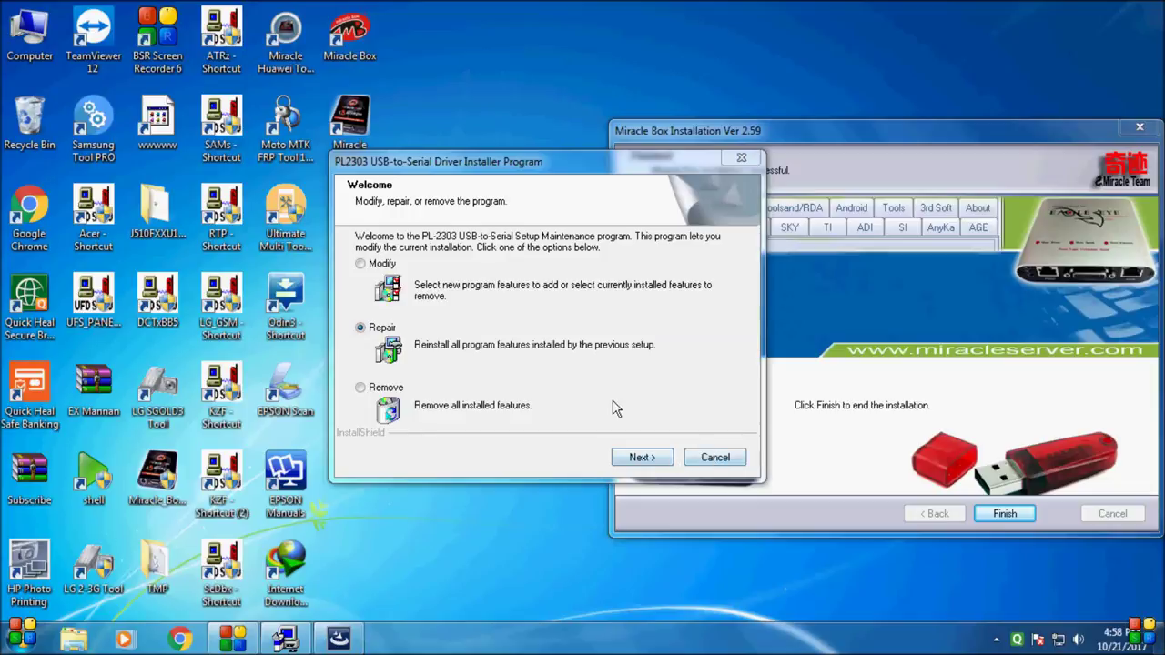
{"action": "left_click", "coordinate": [723, 460]}
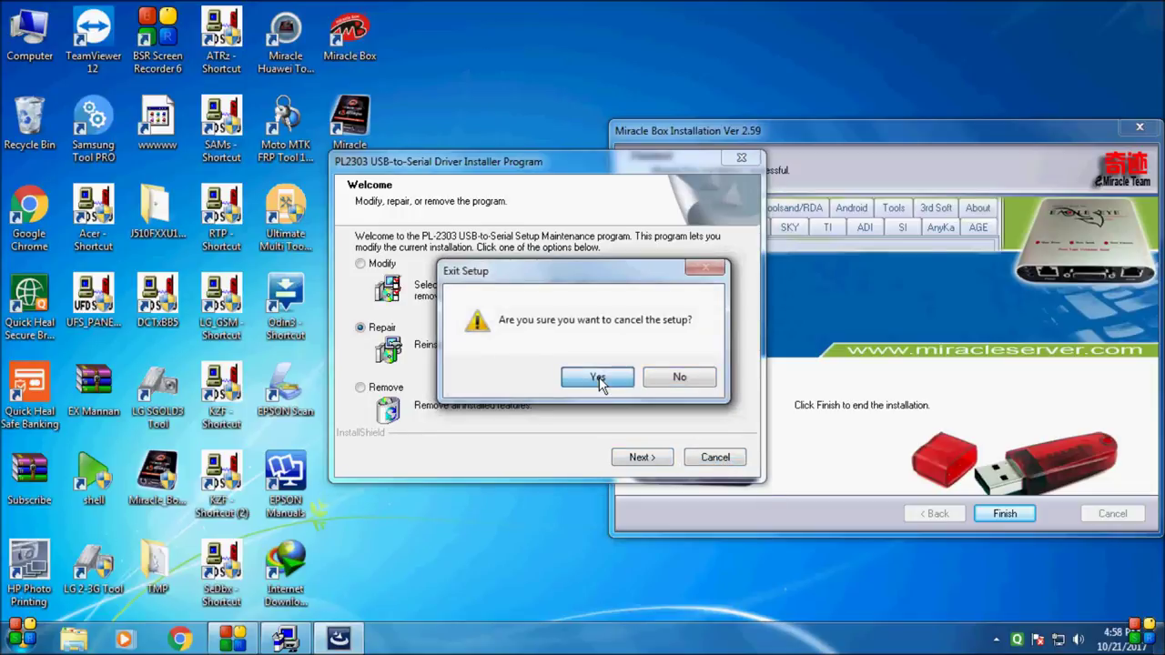
{"action": "left_click", "coordinate": [599, 380]}
{"action": "left_click", "coordinate": [676, 470]}
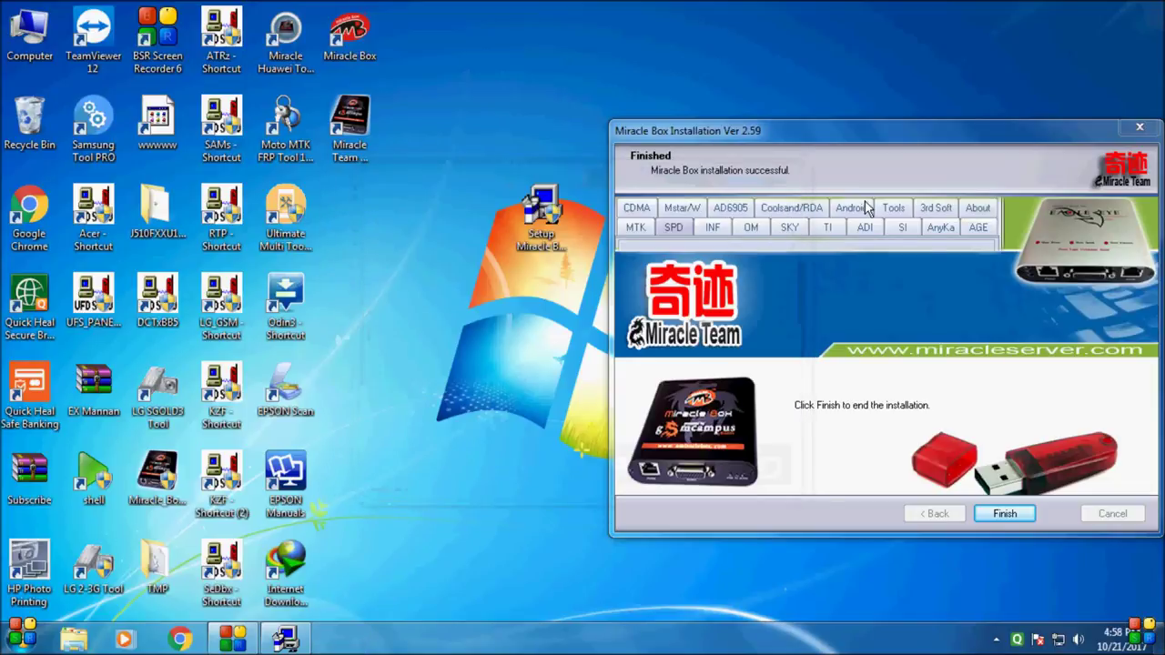
Finish the Miracle Box 2.59 installation and refresh the desktop.
{"action": "left_click_drag", "start_coordinate": [880, 128], "coordinate": [672, 104]}
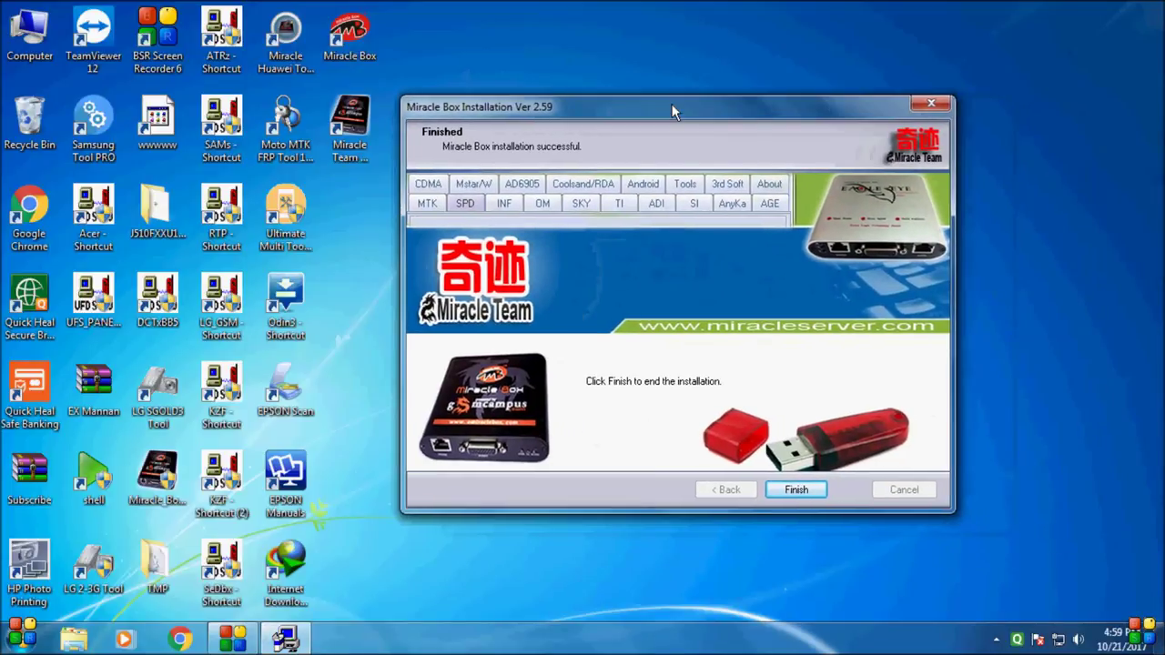
{"action": "left_click", "coordinate": [801, 489]}
{"action": "right_click", "coordinate": [746, 189]}
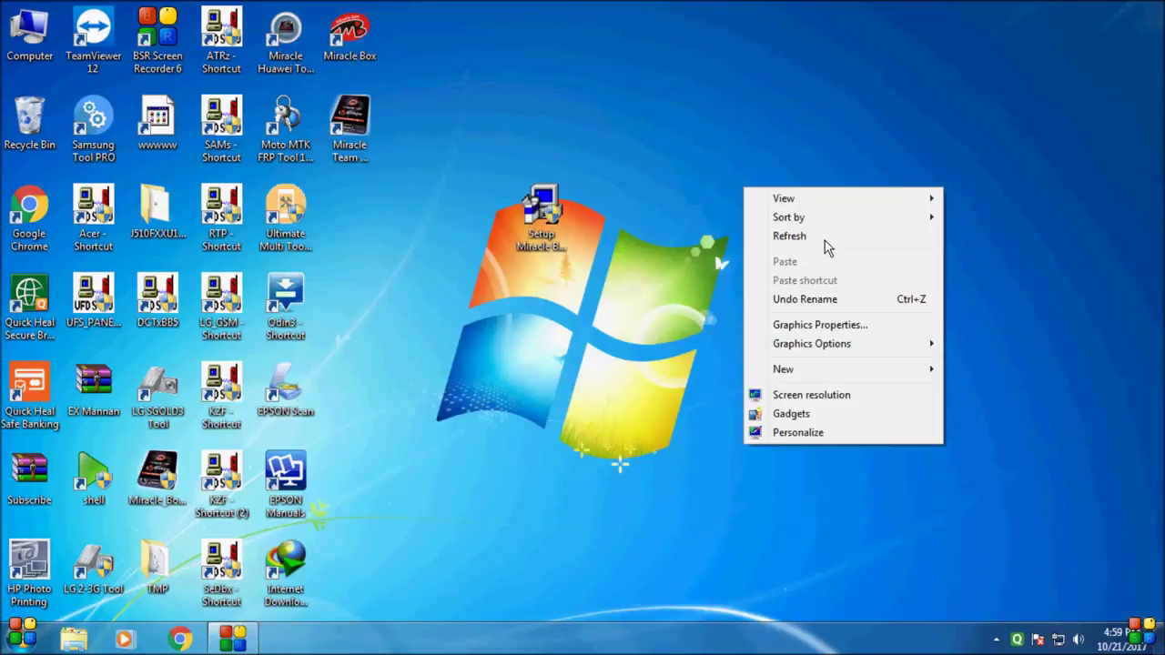
{"action": "left_click", "coordinate": [825, 238]}
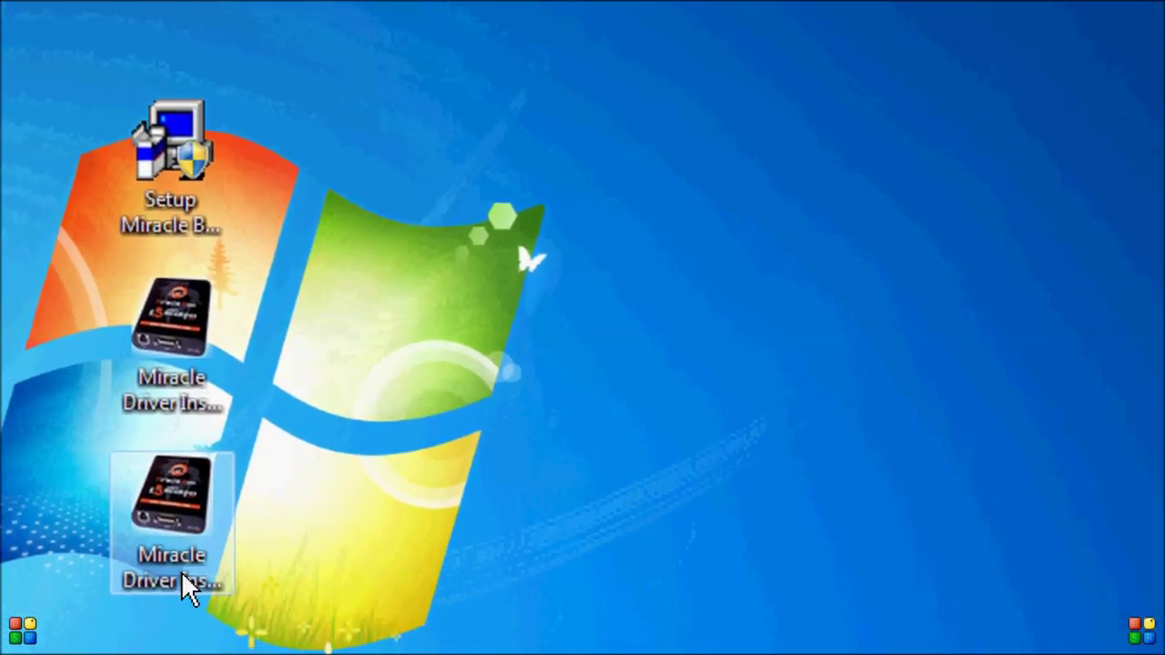
Check the full names of the two Miracle driver installers on the desktop and launch Miracle Driver Installation 1.00 win 7.
{"action": "left_click", "coordinate": [144, 611]}
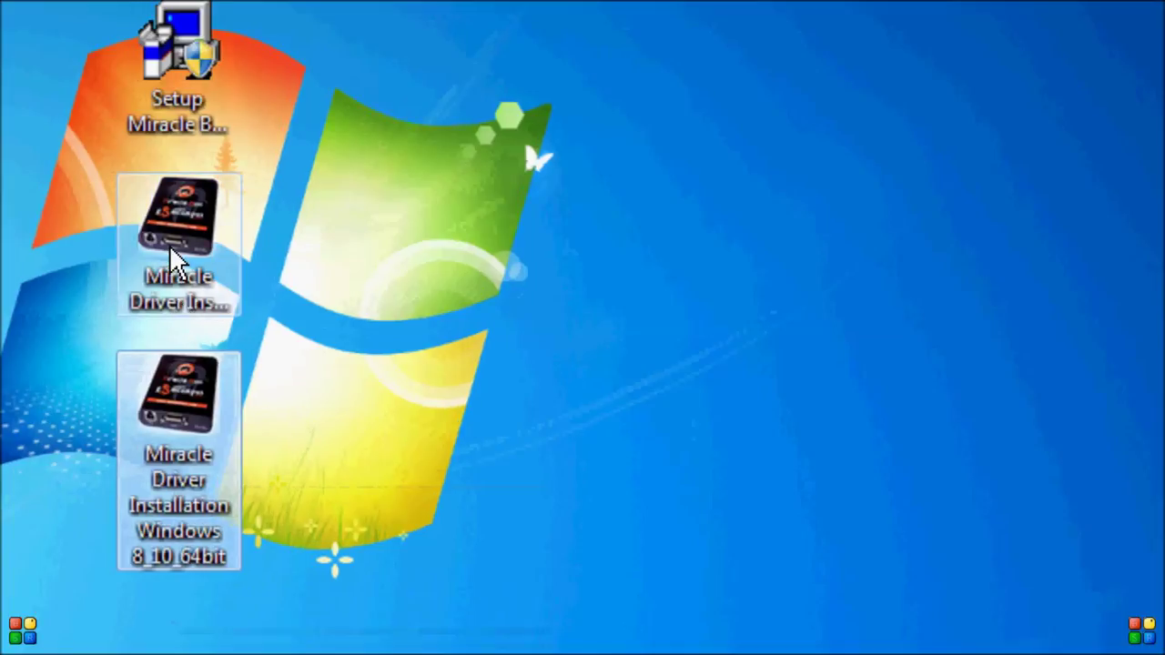
{"action": "left_click", "coordinate": [162, 263]}
{"action": "mouse_move", "coordinate": [171, 276]}
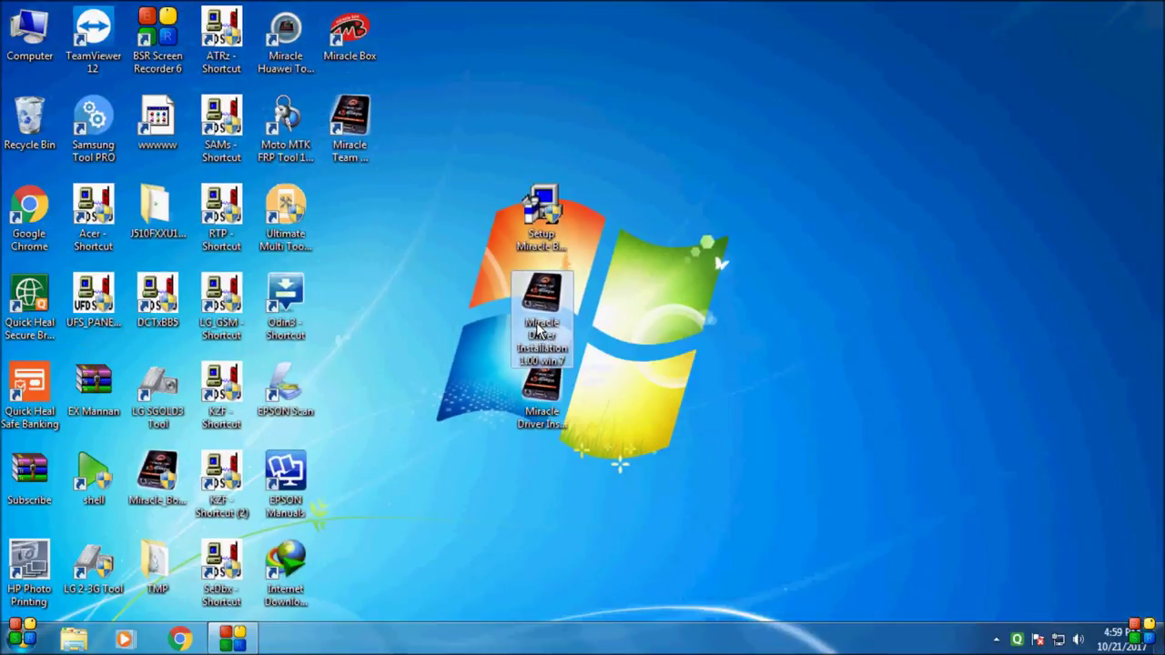
{"action": "right_click", "coordinate": [539, 330]}
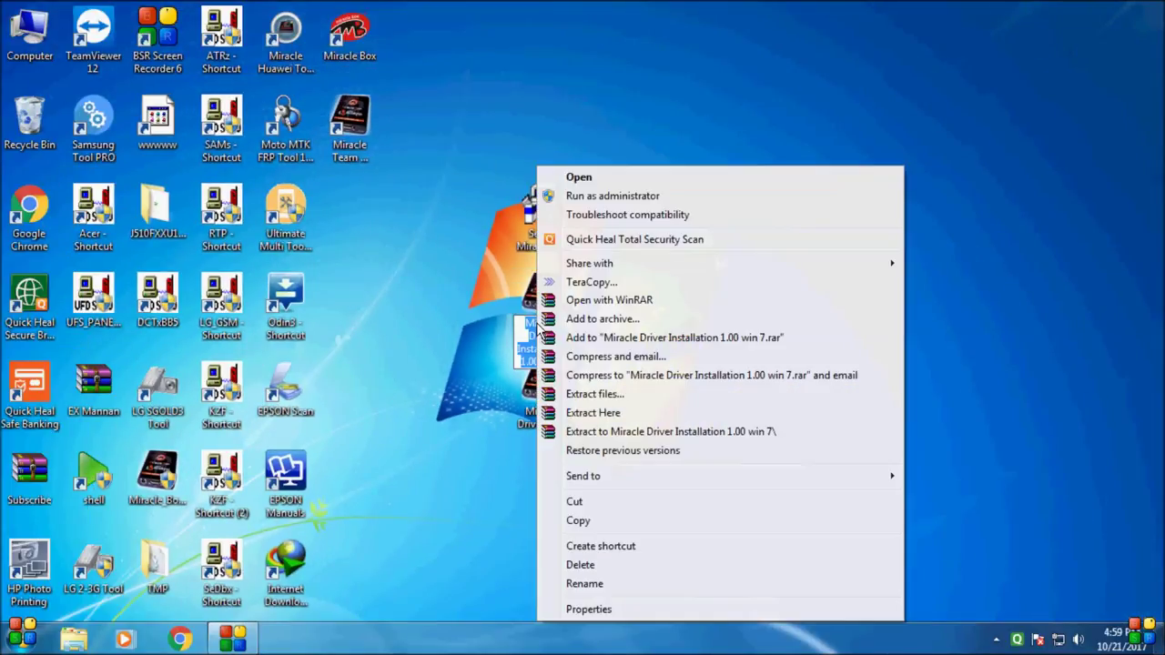
{"action": "left_click", "coordinate": [624, 183]}
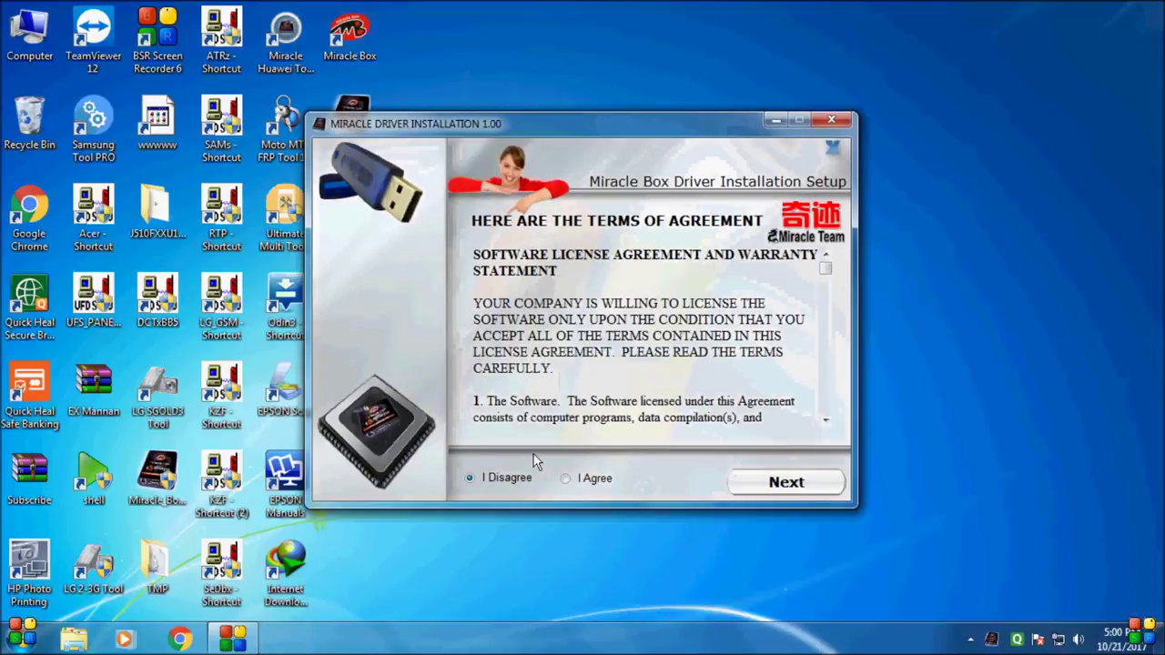
Agree to the driver setup's license terms and open the choice of MTK drivers.
{"action": "left_click", "coordinate": [589, 479]}
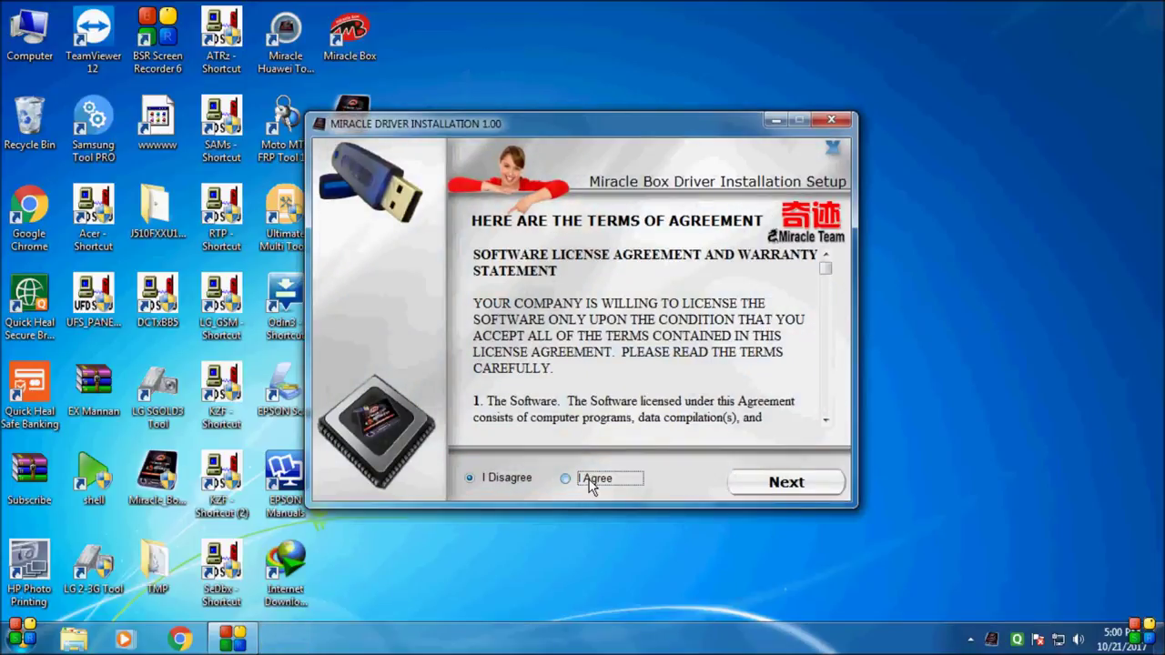
{"action": "left_click", "coordinate": [778, 489]}
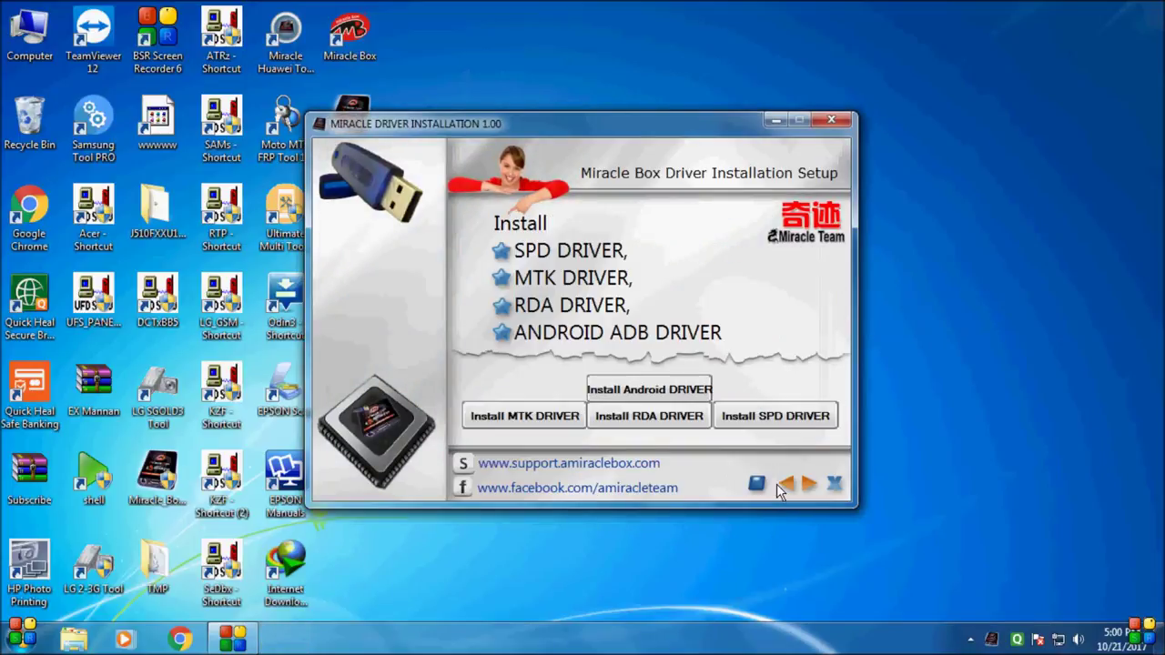
{"action": "left_click", "coordinate": [555, 420]}
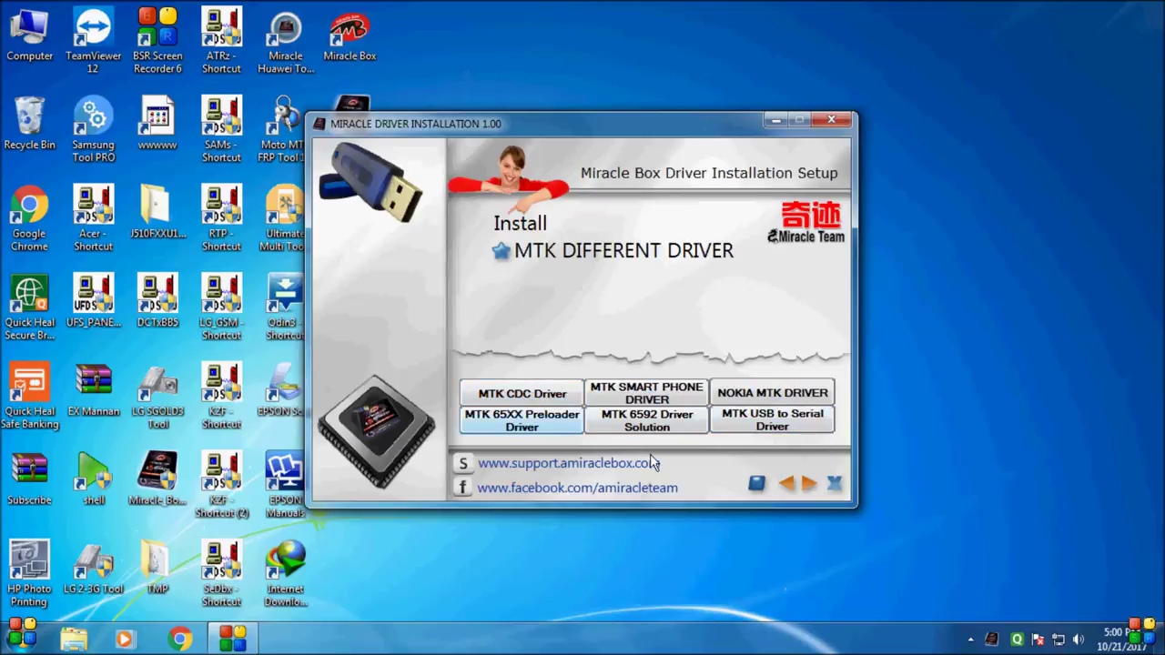
Open and cancel the MTK CDC driver wizard, and browse the SPD and Android driver options in the driver setup.
{"action": "left_click", "coordinate": [537, 396]}
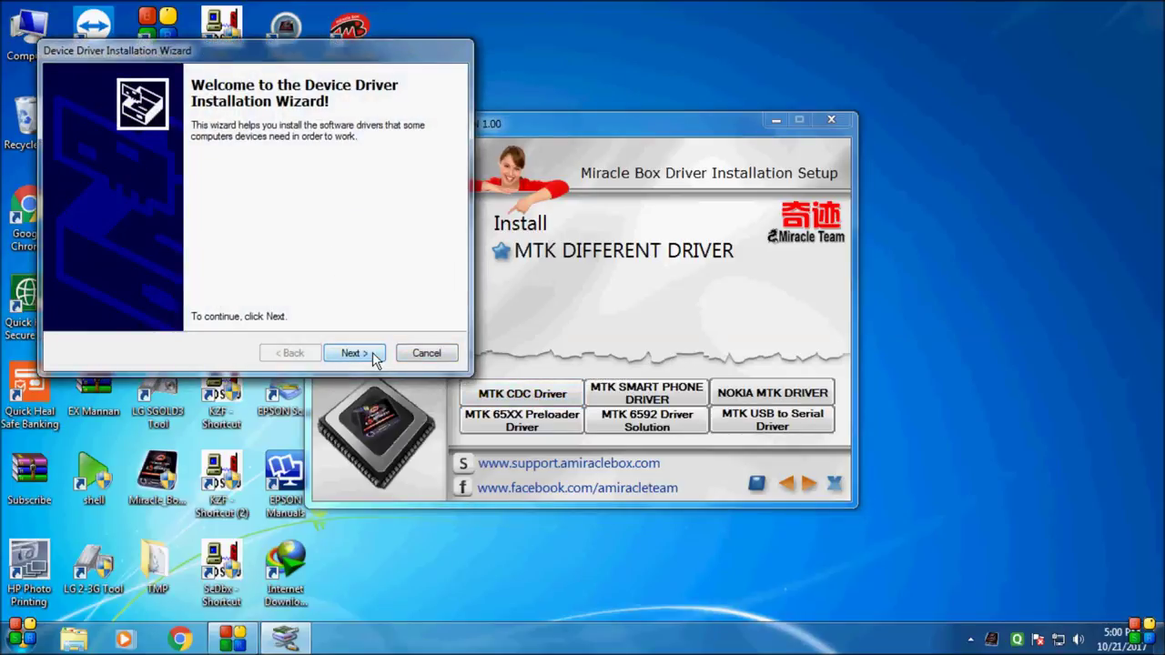
{"action": "left_click", "coordinate": [443, 354]}
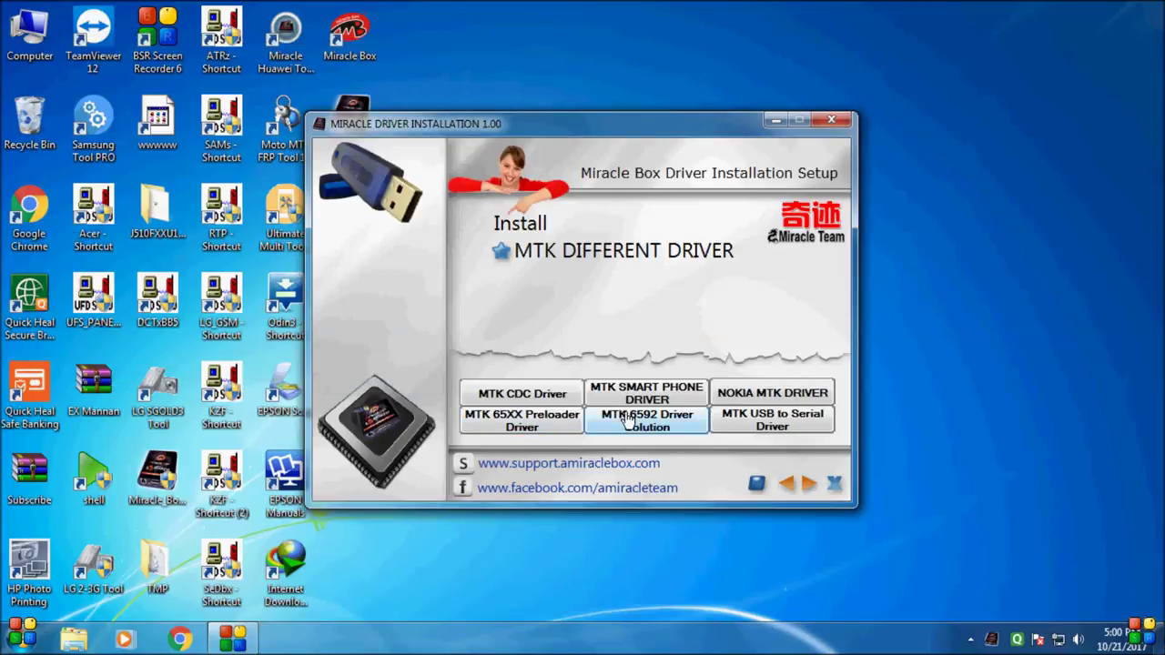
{"action": "left_click", "coordinate": [804, 485]}
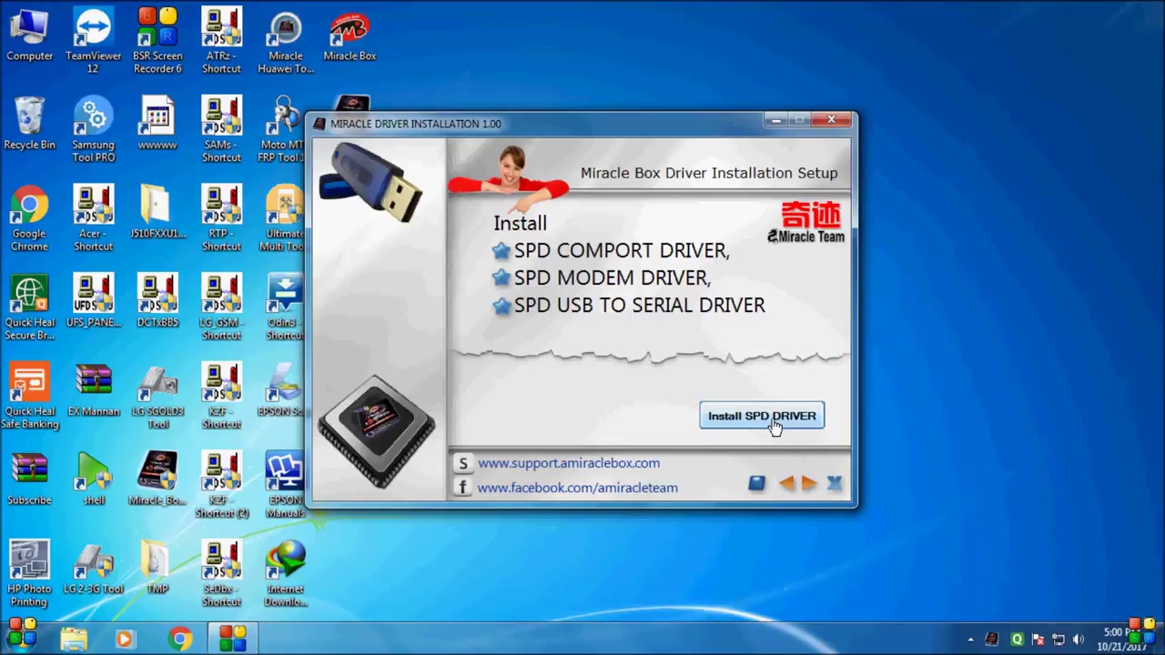
{"action": "left_click", "coordinate": [788, 484]}
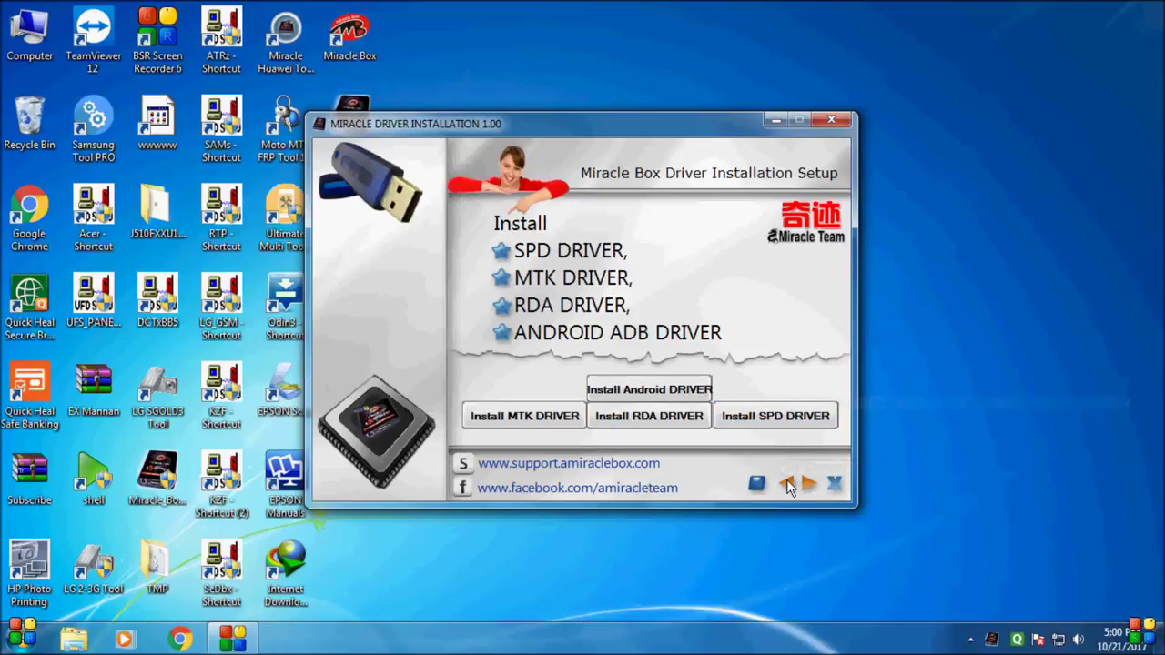
{"action": "left_click", "coordinate": [678, 400]}
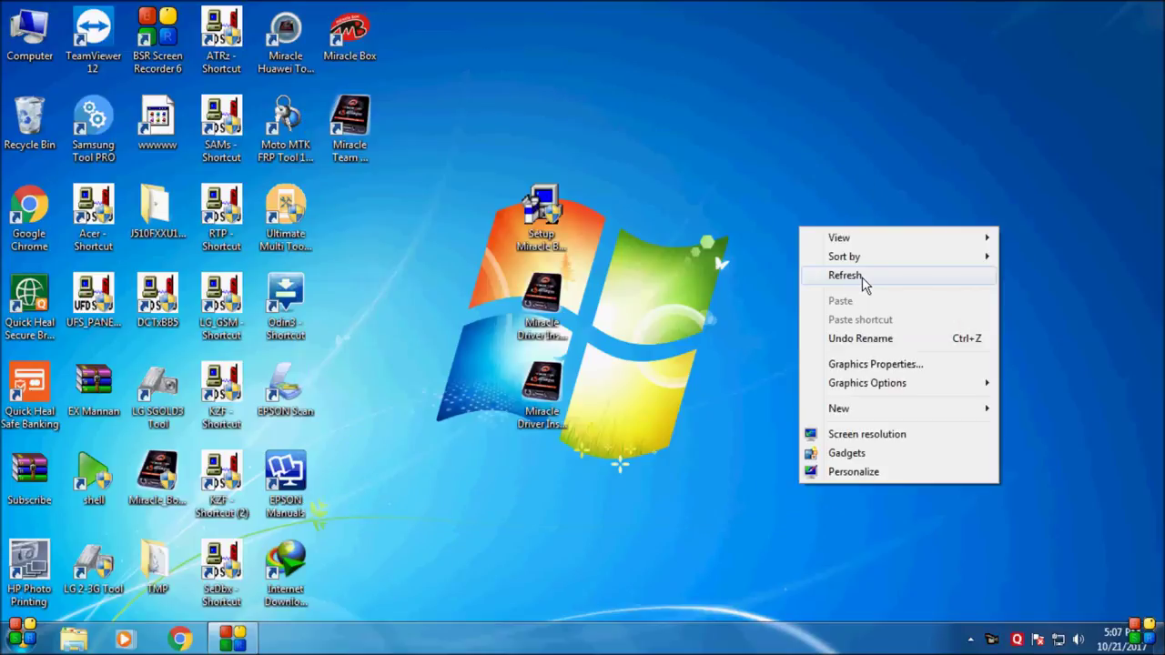
Refresh the desktop, move the Miracle Box shortcut beside the setup installers, and launch it.
{"action": "left_click", "coordinate": [860, 279]}
{"action": "left_click_drag", "start_coordinate": [368, 43], "coordinate": [687, 183]}
{"action": "right_click", "coordinate": [682, 208]}
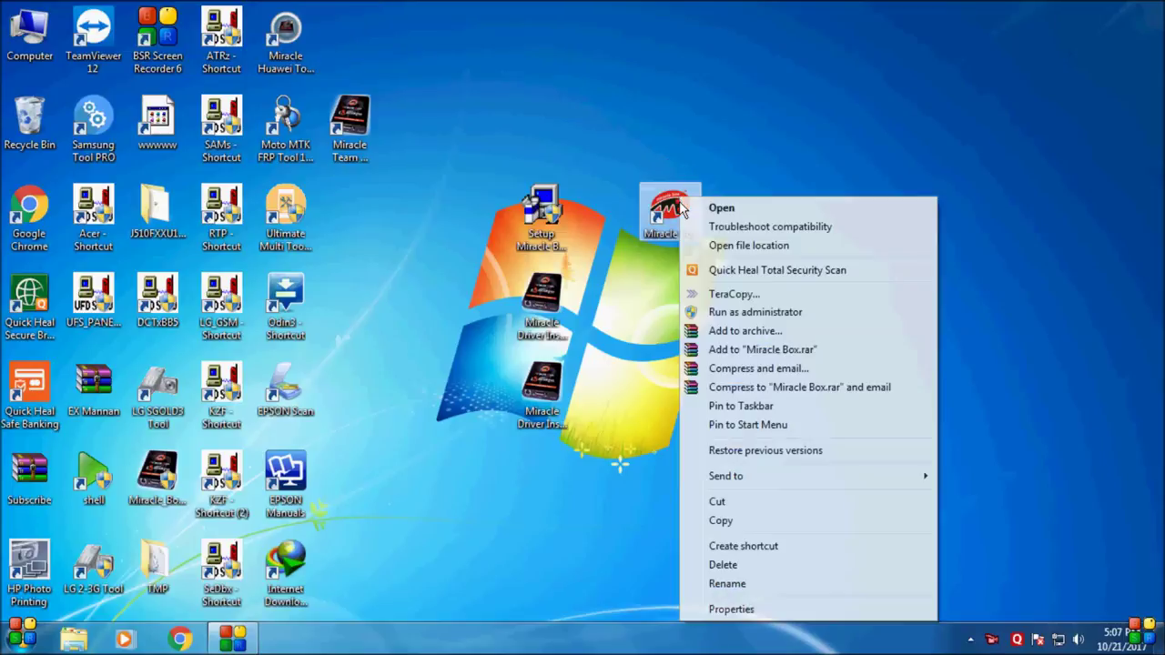
{"action": "left_click", "coordinate": [724, 207]}
Refresh the desktop while Miracle Box loads and dismiss the Quick Heal browsing protection notification.
{"action": "right_click", "coordinate": [806, 144]}
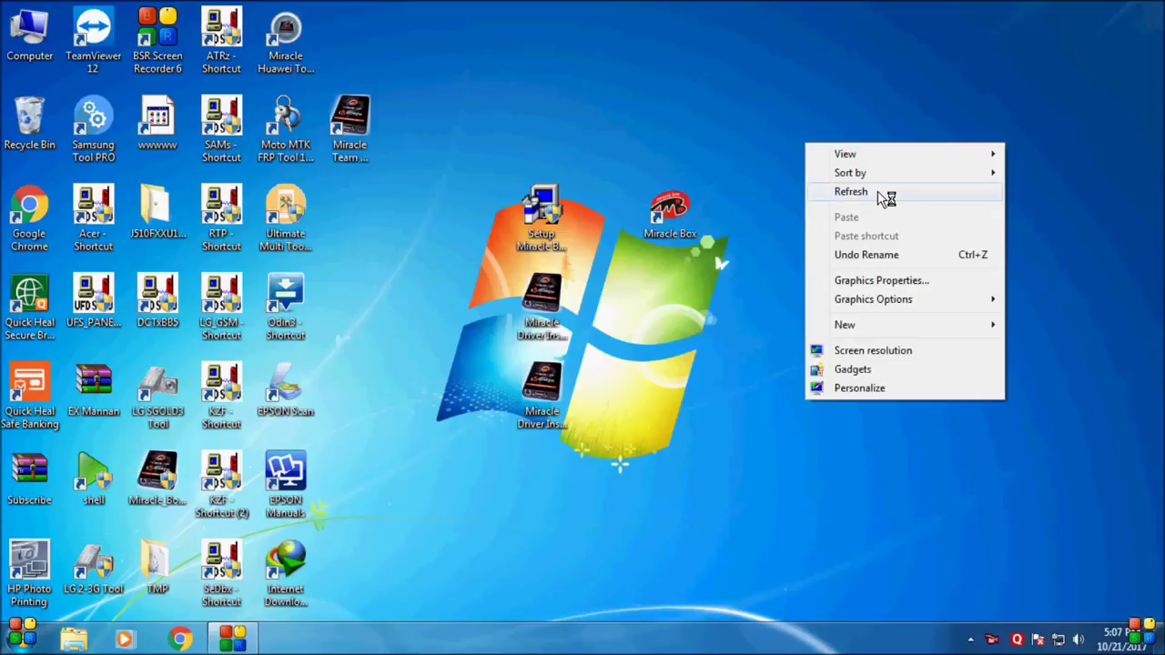
{"action": "right_click", "coordinate": [848, 171]}
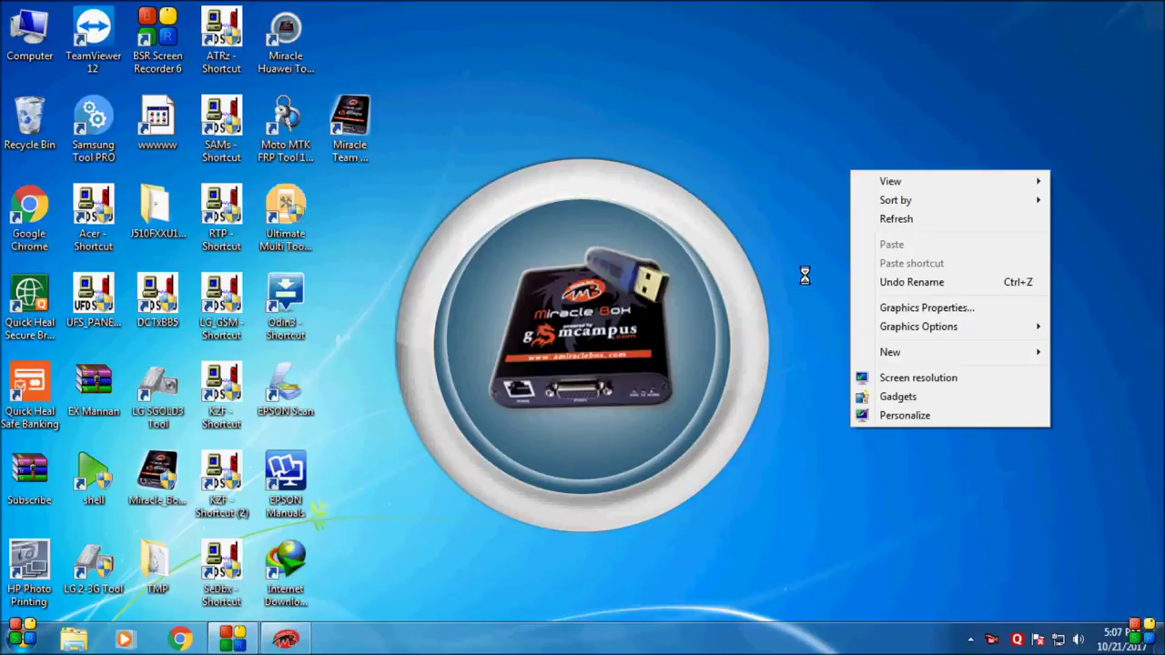
{"action": "left_click", "coordinate": [893, 222]}
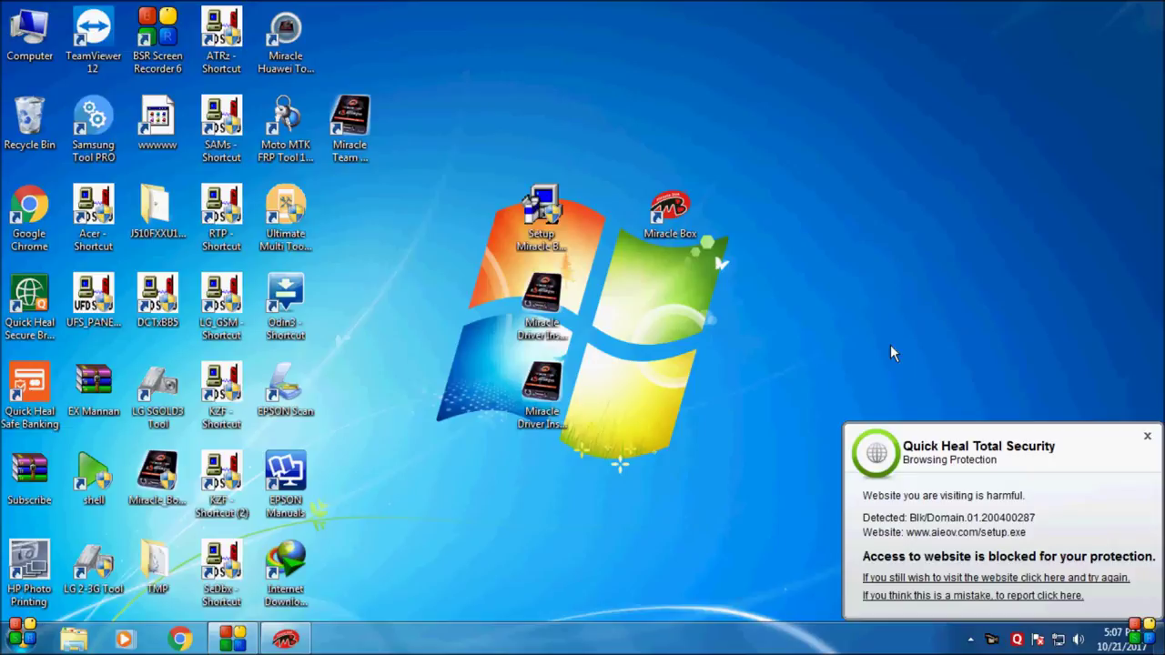
{"action": "left_click", "coordinate": [1144, 436]}
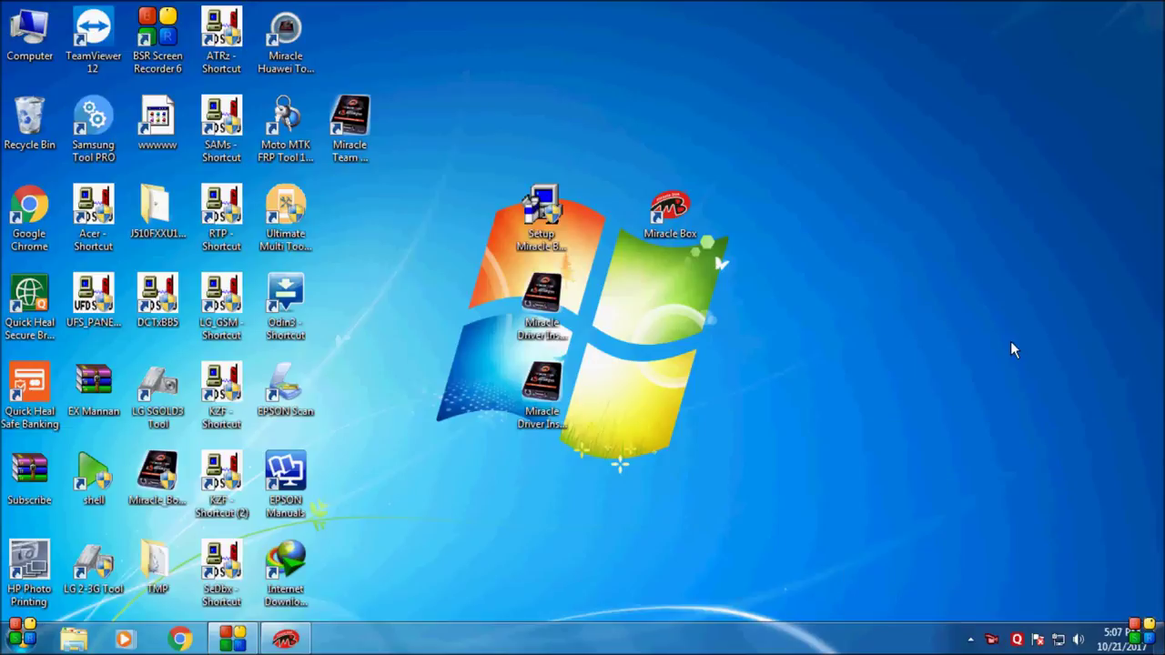
{"action": "right_click", "coordinate": [970, 285]}
{"action": "left_click", "coordinate": [971, 287]}
{"action": "right_click", "coordinate": [830, 238]}
{"action": "left_click", "coordinate": [889, 295]}
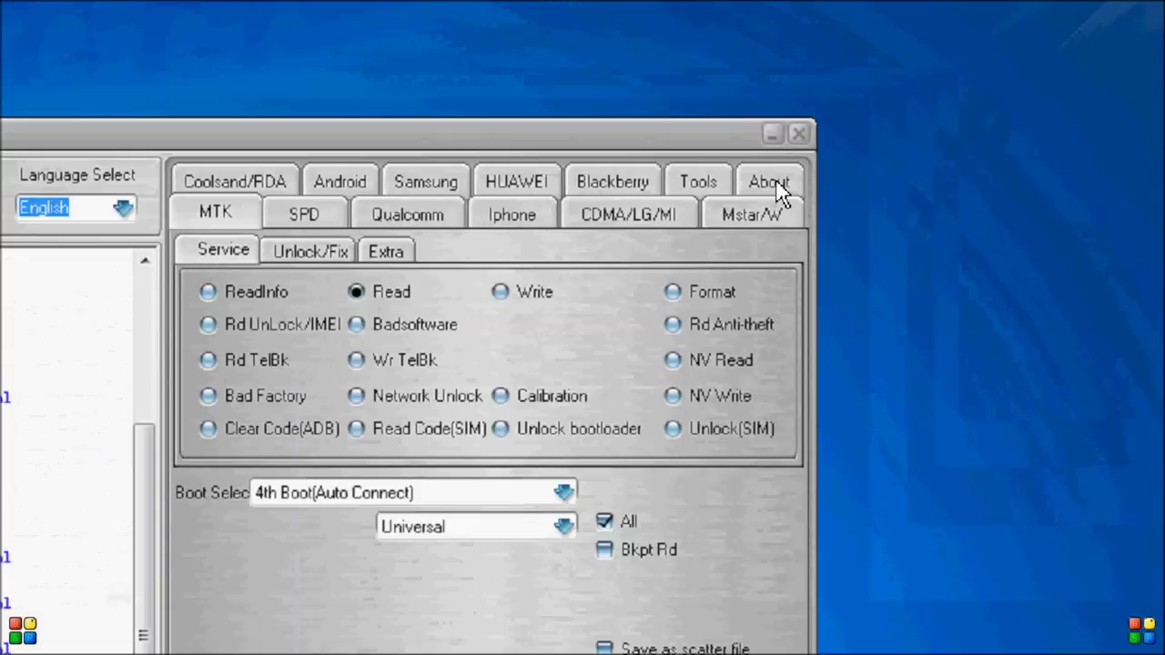
Run Repair Firmware from Miracle Box's About details, and run Check/Update Dongle from the Registration page.
{"action": "left_click", "coordinate": [866, 137]}
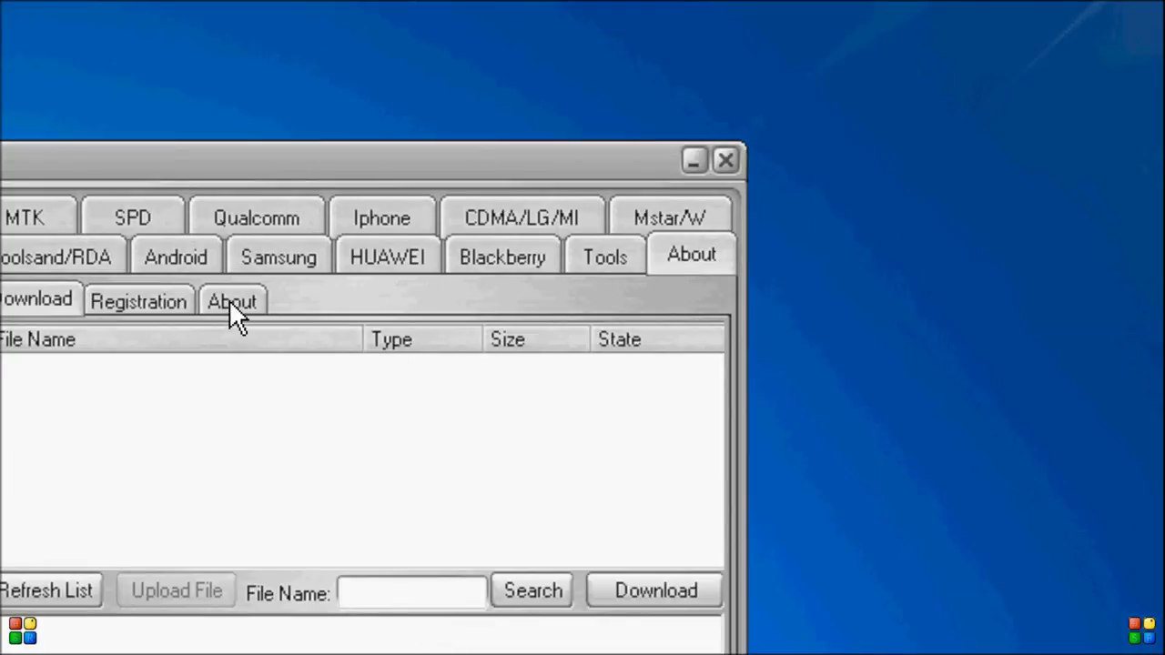
{"action": "left_click", "coordinate": [232, 305]}
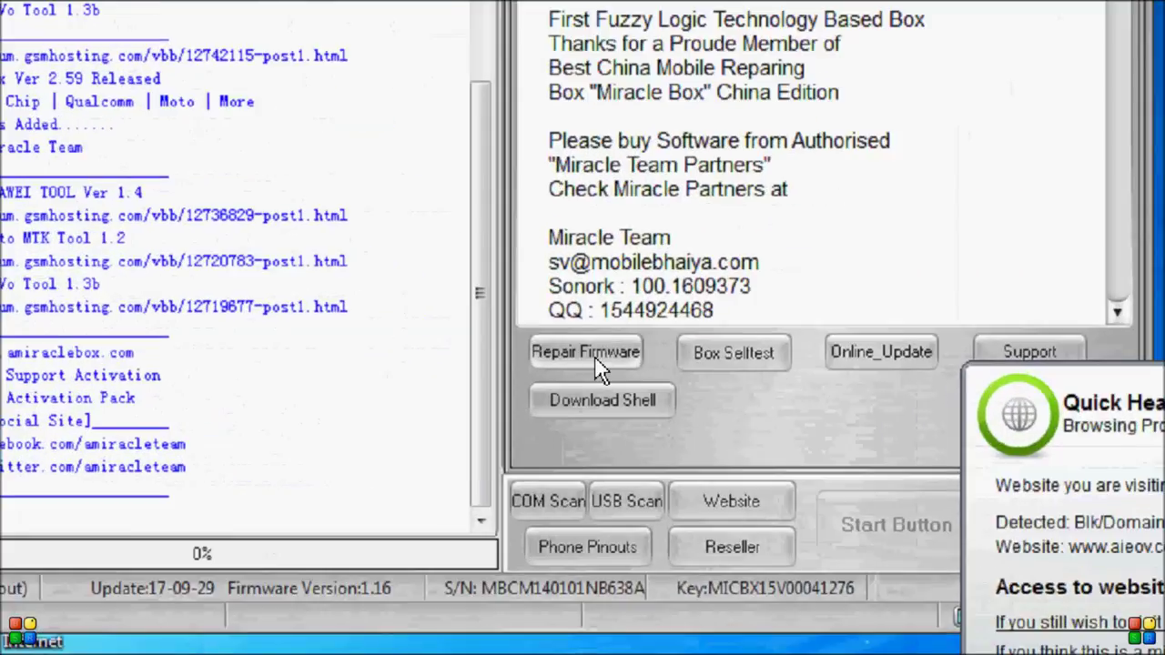
{"action": "left_click", "coordinate": [615, 406]}
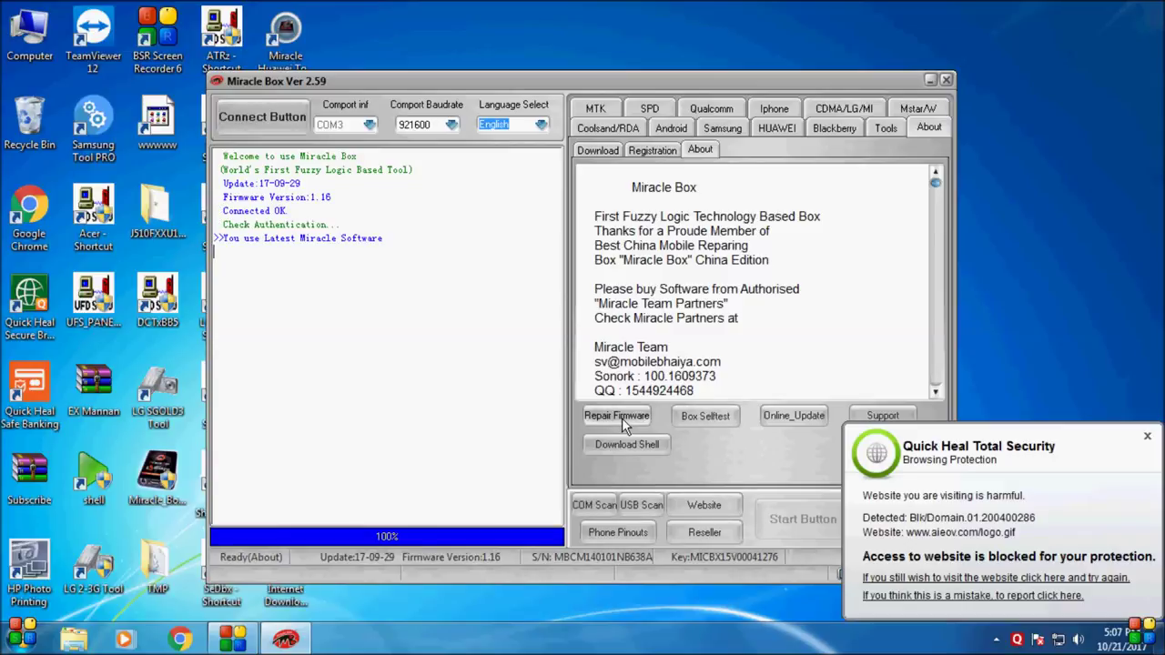
{"action": "left_click", "coordinate": [652, 151]}
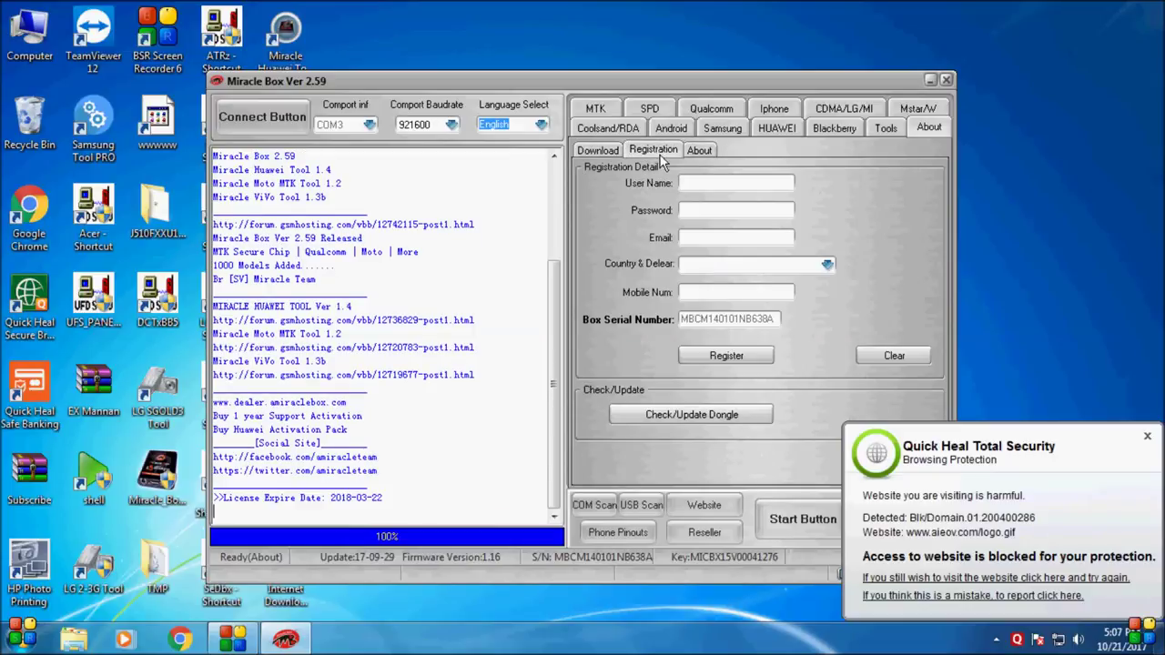
{"action": "left_click", "coordinate": [701, 421]}
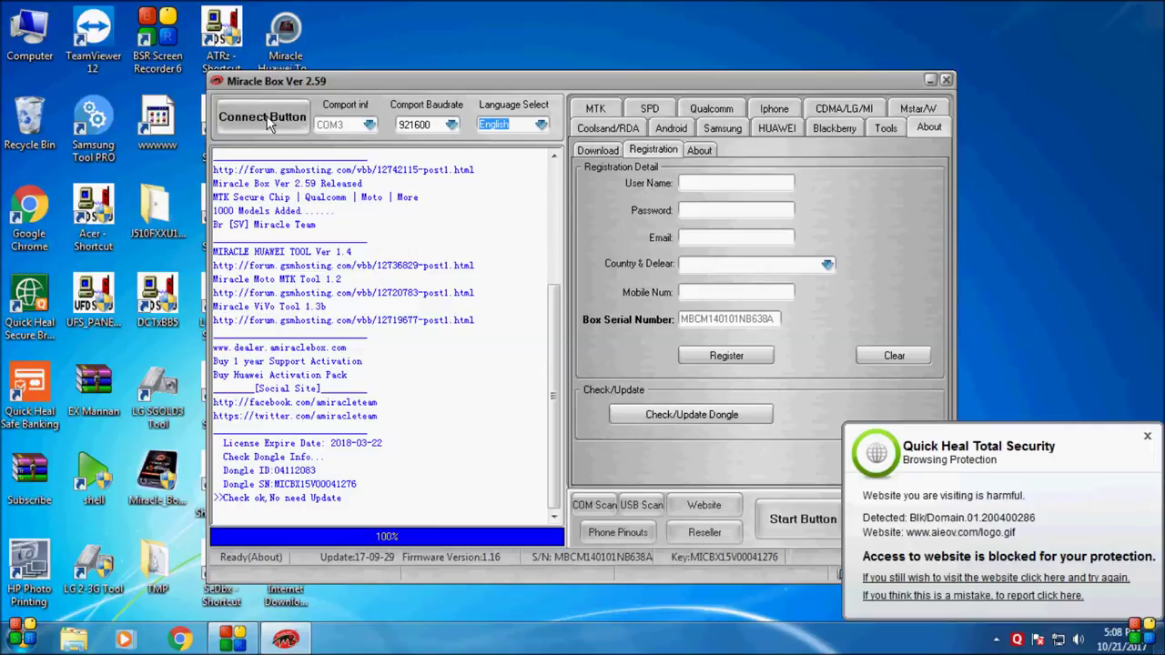
Return to the MTK service options and reconnect the box.
{"action": "left_click", "coordinate": [599, 108]}
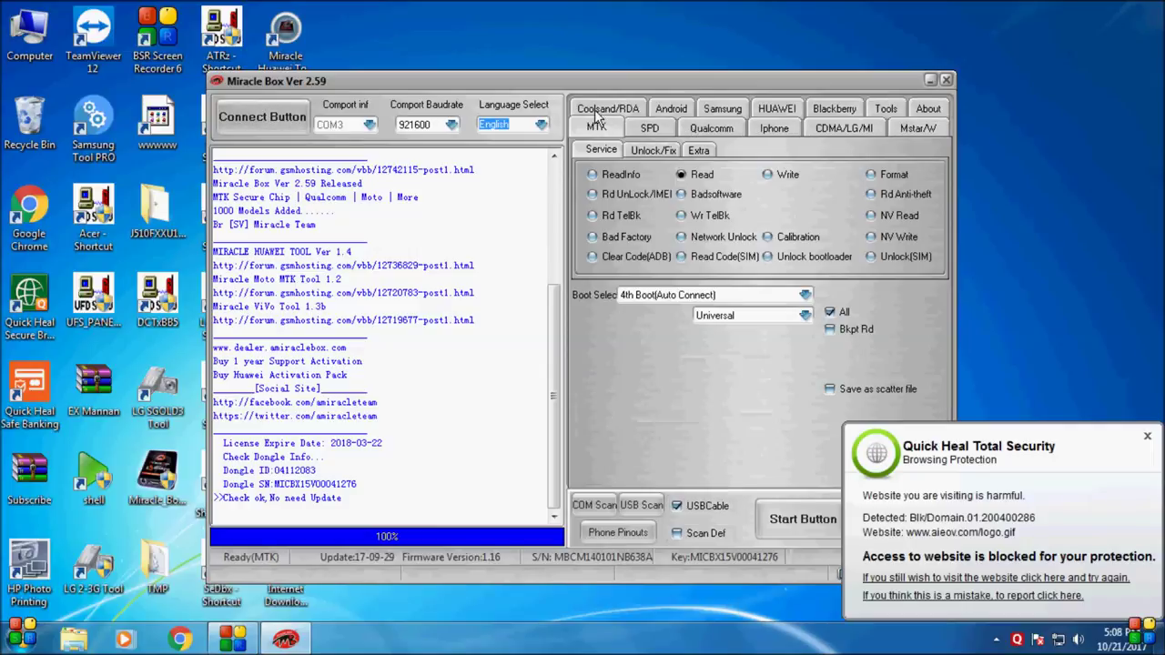
{"action": "left_click", "coordinate": [266, 117]}
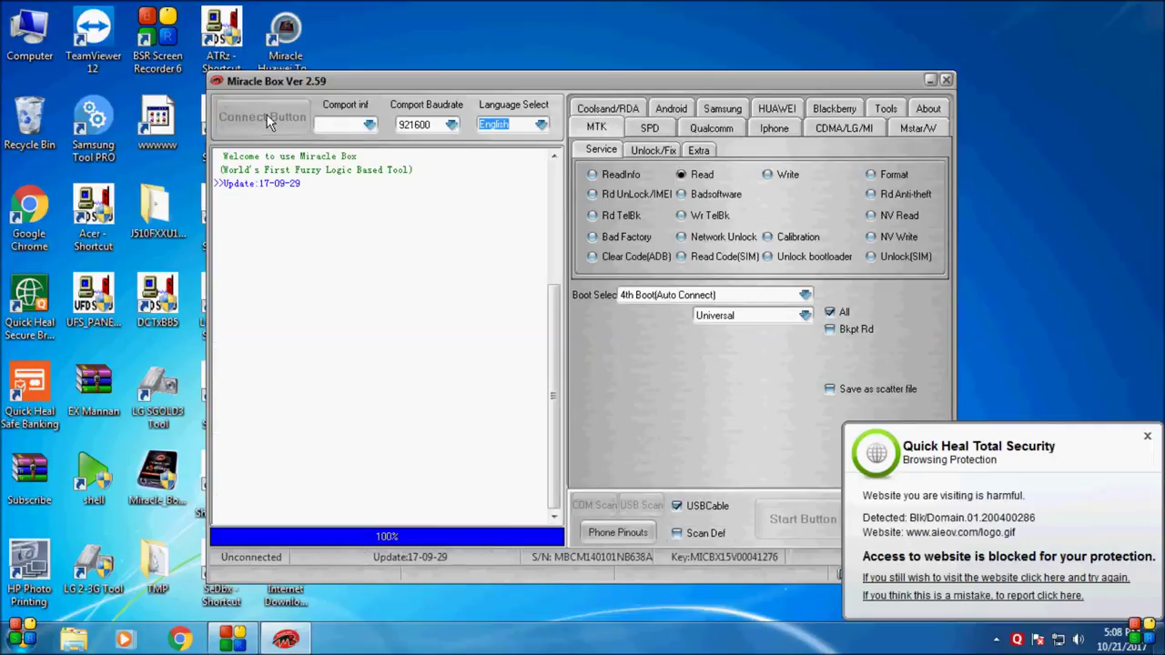